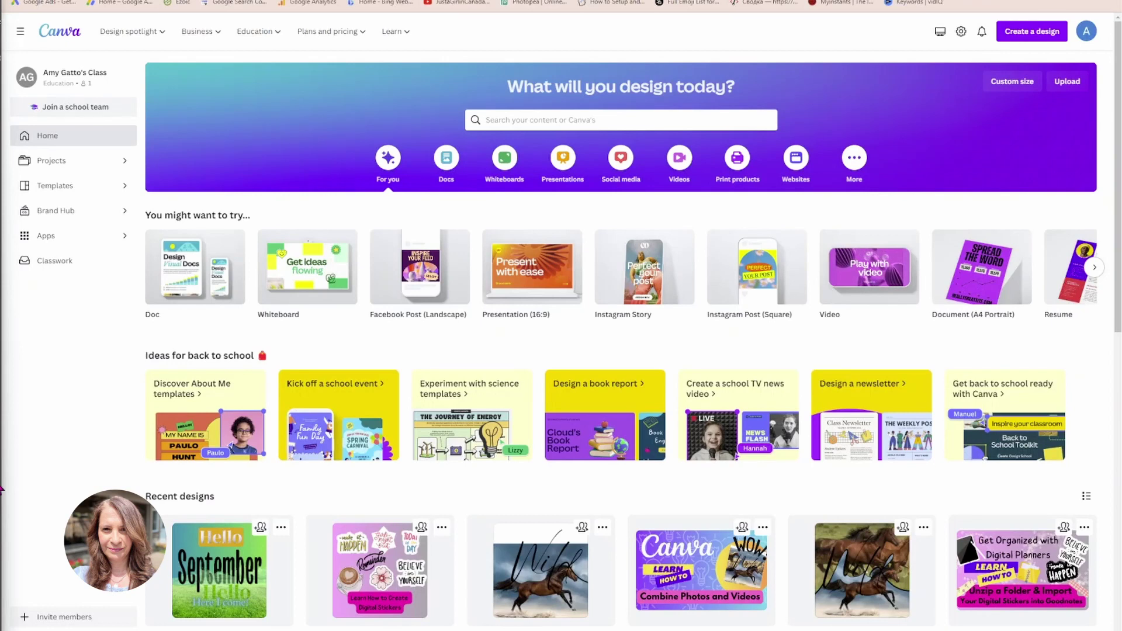
# Step: Create a new Instagram Post (Square) design
pyautogui.click(1028, 36)
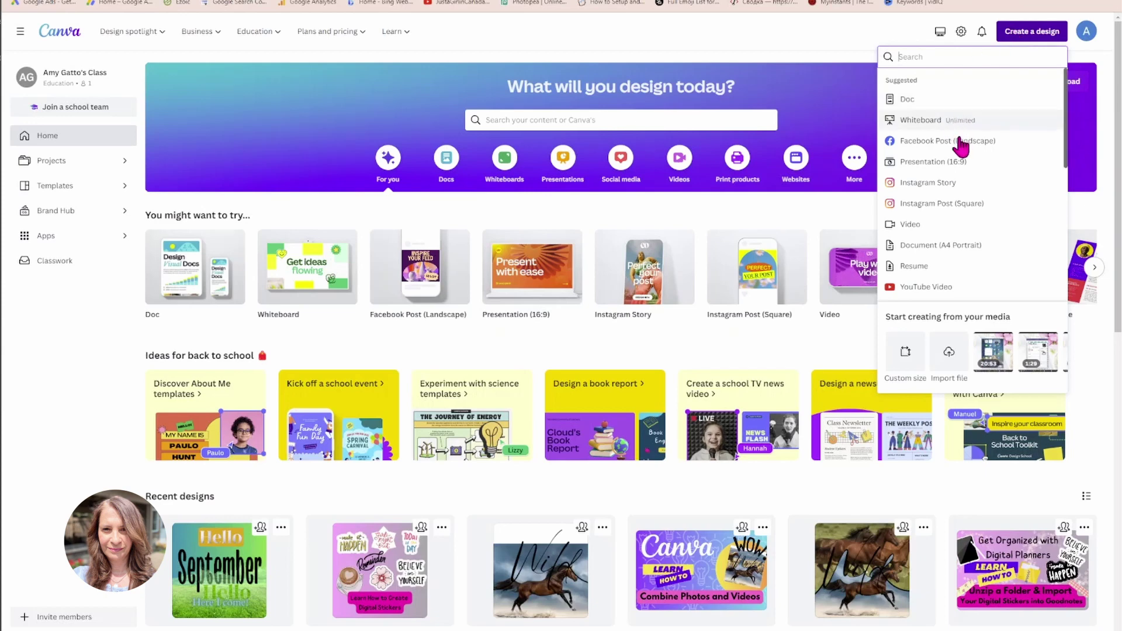
pyautogui.click(927, 208)
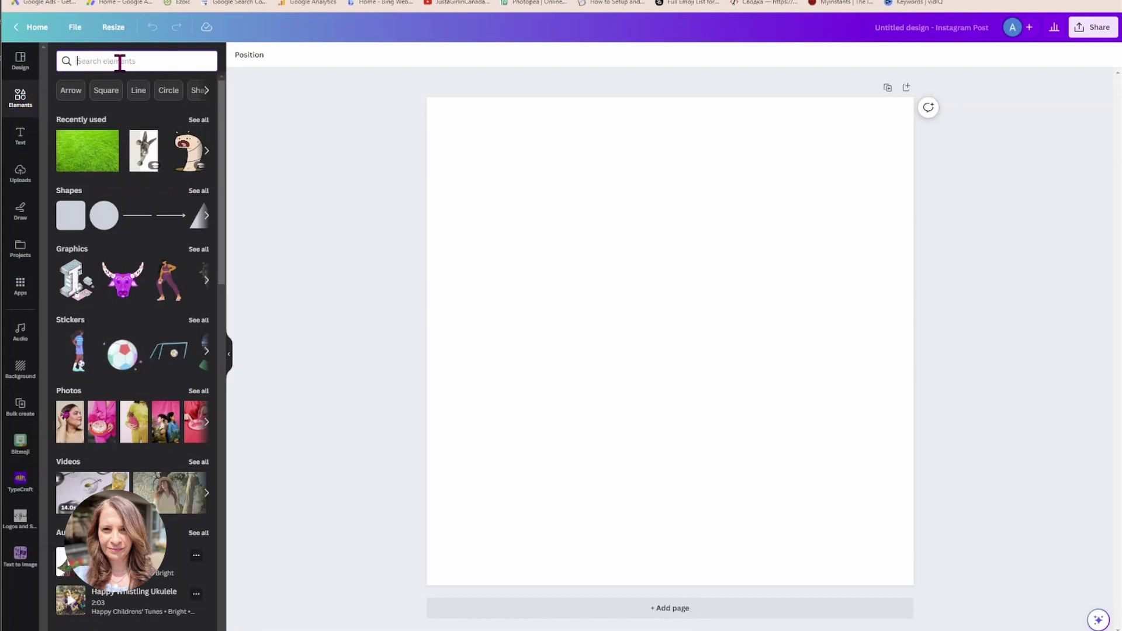
# Step: Search the elements for "a", add a bold capital A frame, shrink it to about 286 × 330 and place it mid-page near the left edge
pyautogui.write('a')
pyautogui.press('Return')
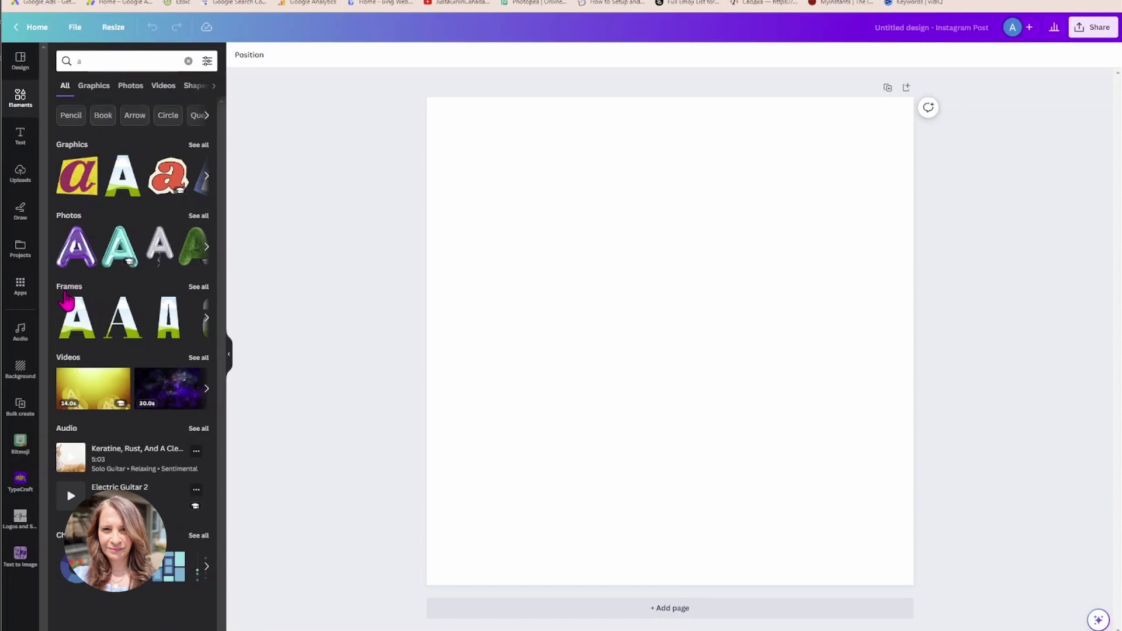
pyautogui.click(198, 288)
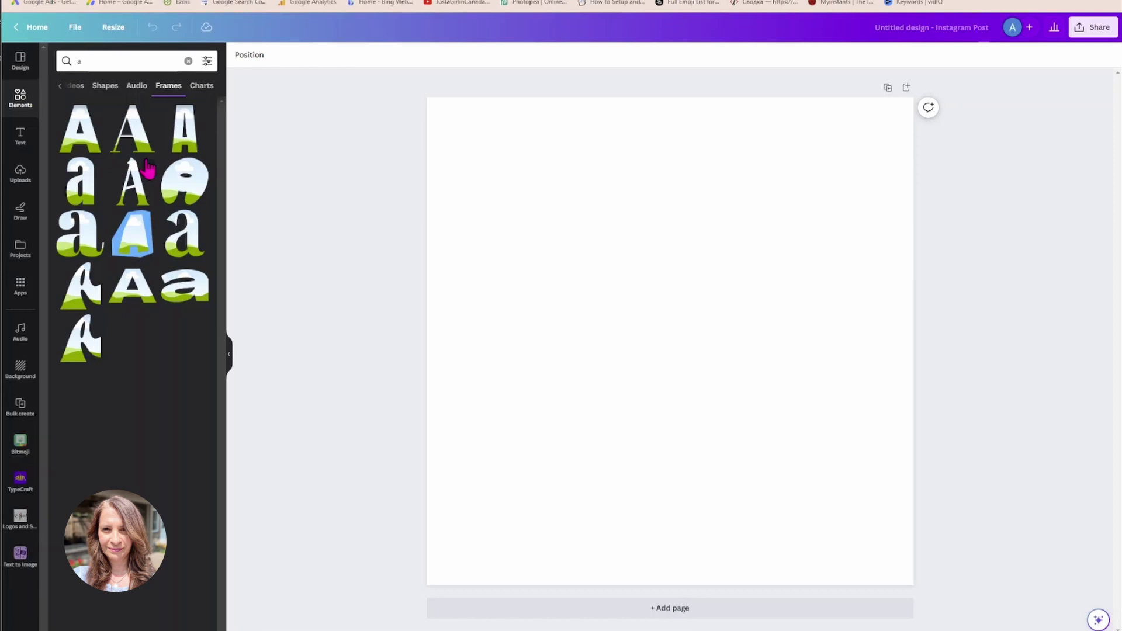
pyautogui.click(83, 140)
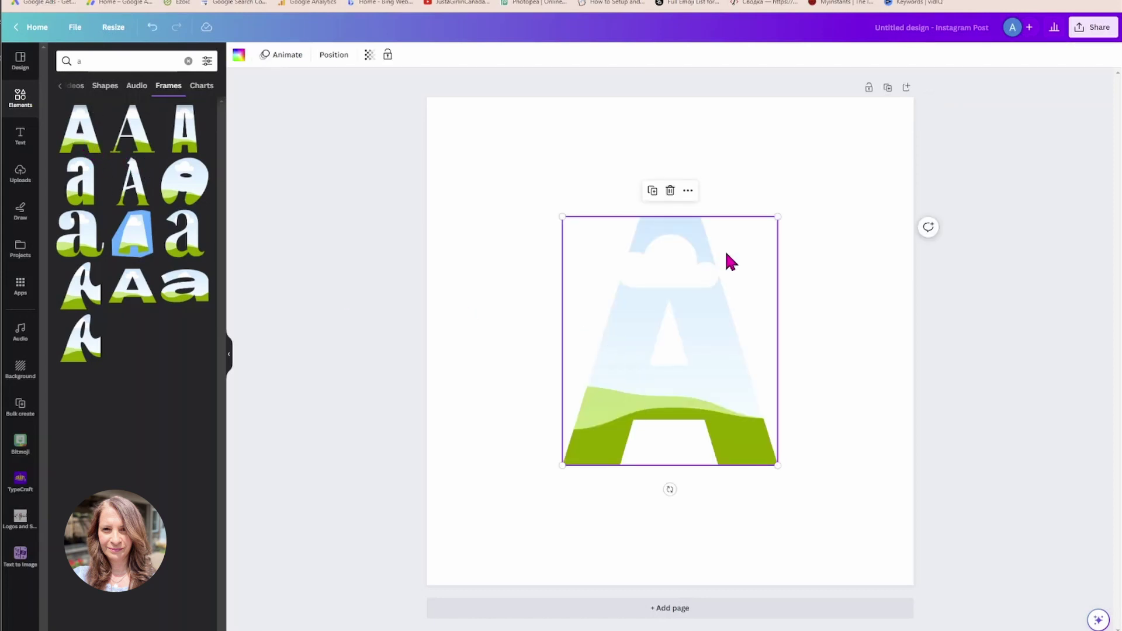
pyautogui.moveTo(777, 217); pyautogui.dragTo(691, 315)
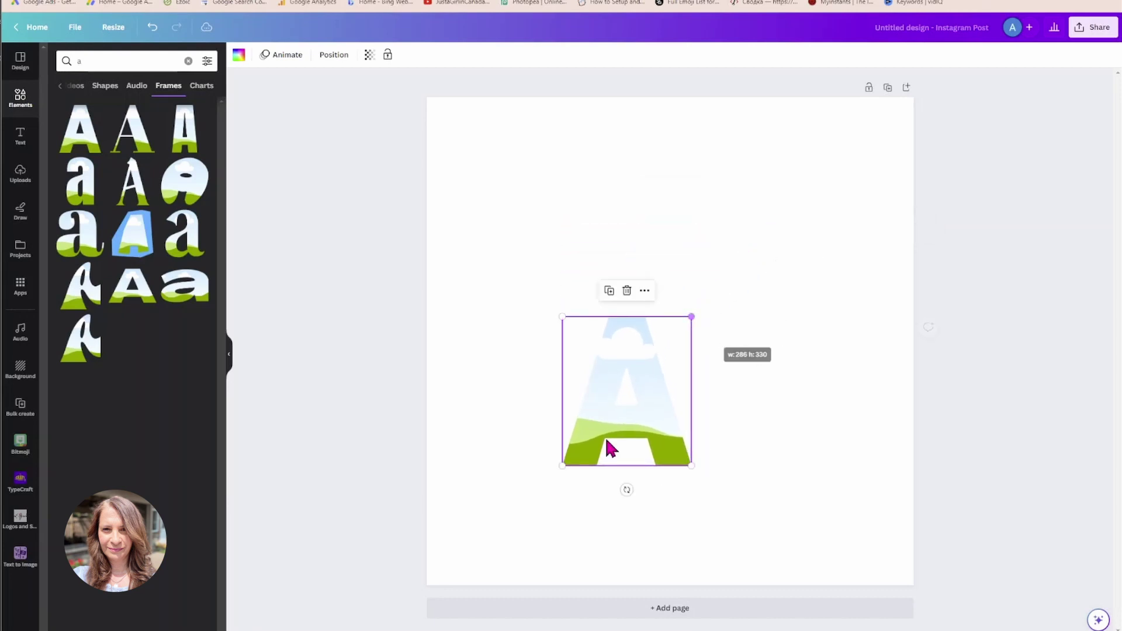
pyautogui.moveTo(618, 415); pyautogui.dragTo(519, 356)
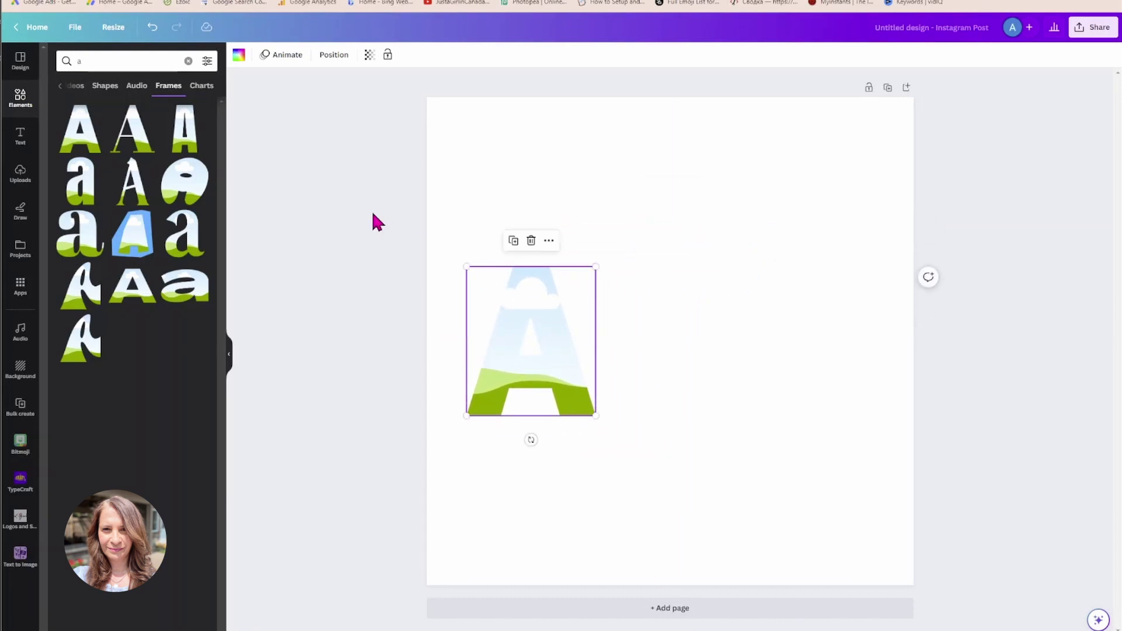
# Step: Find frames for "b", add the bold capital B frame, scale it to about the A's height and place it just right of the A
pyautogui.click(116, 61)
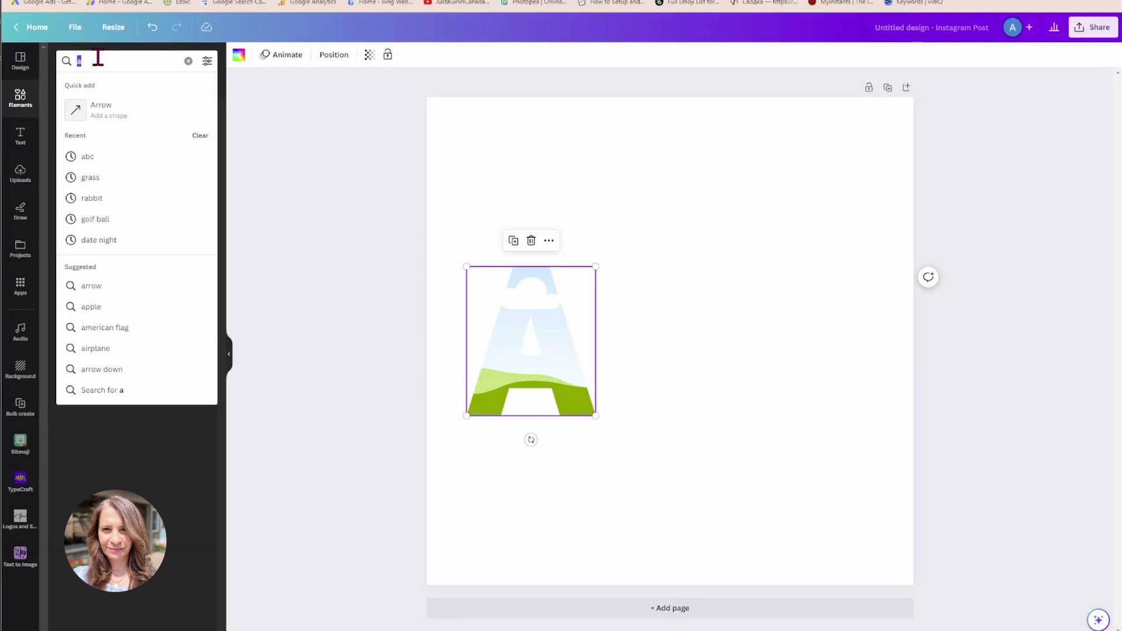
pyautogui.write('b')
pyautogui.press('Return')
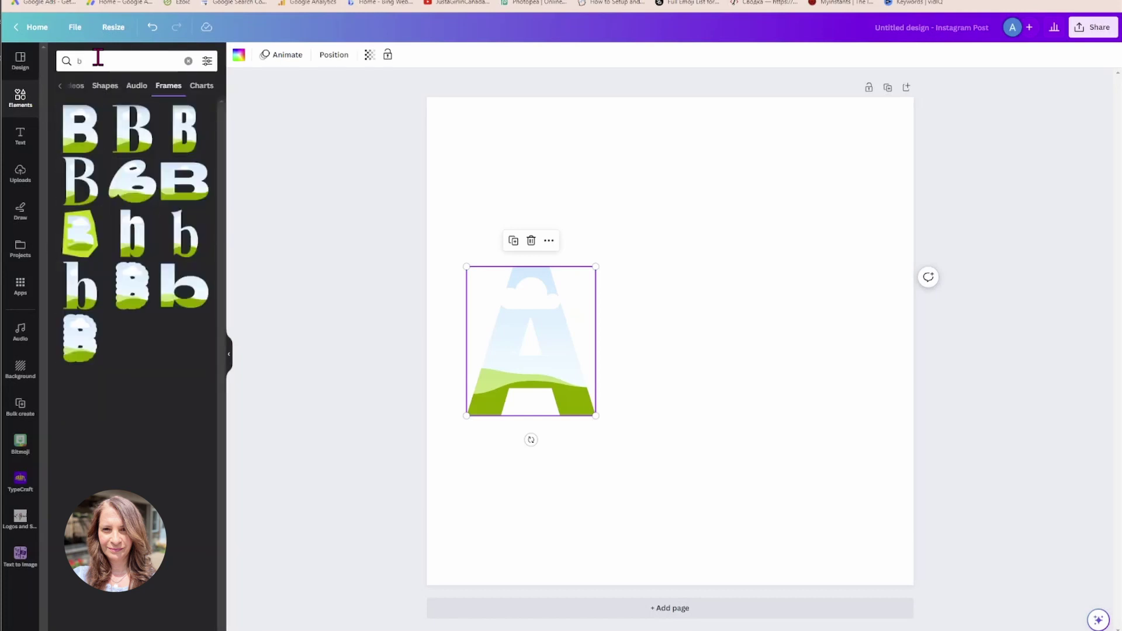
pyautogui.click(89, 130)
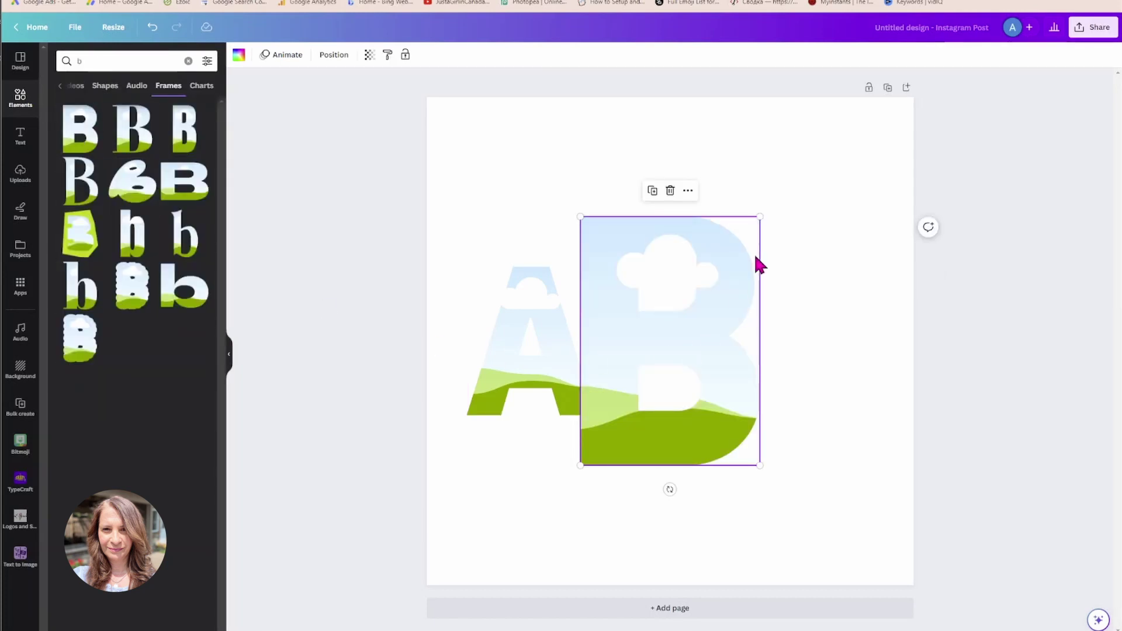
pyautogui.moveTo(759, 215); pyautogui.dragTo(691, 314)
pyautogui.moveTo(633, 412); pyautogui.dragTo(633, 388)
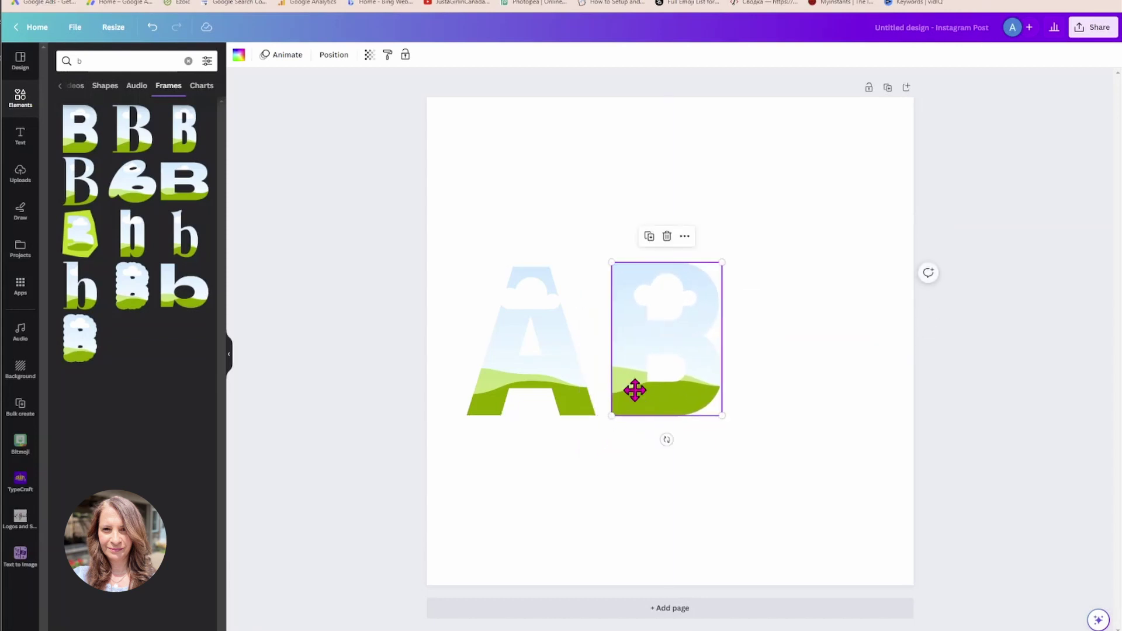
# Step: Look through the other elements by Canva Creative Studio, the creator of the Letter B frame, and return to the frame results
pyautogui.click(96, 114)
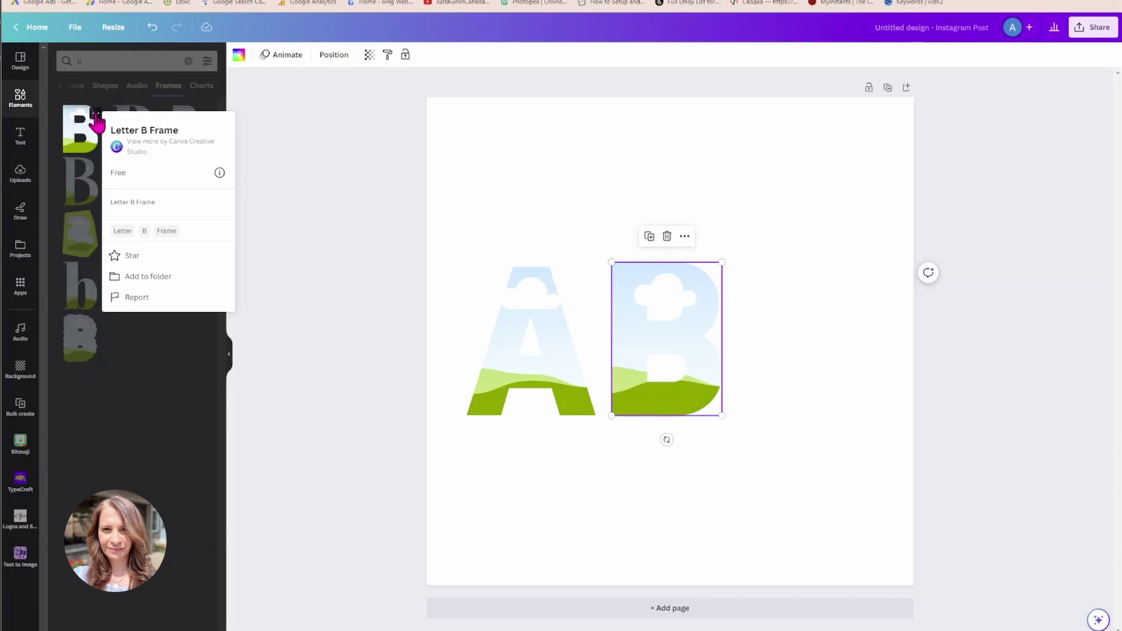
pyautogui.click(134, 149)
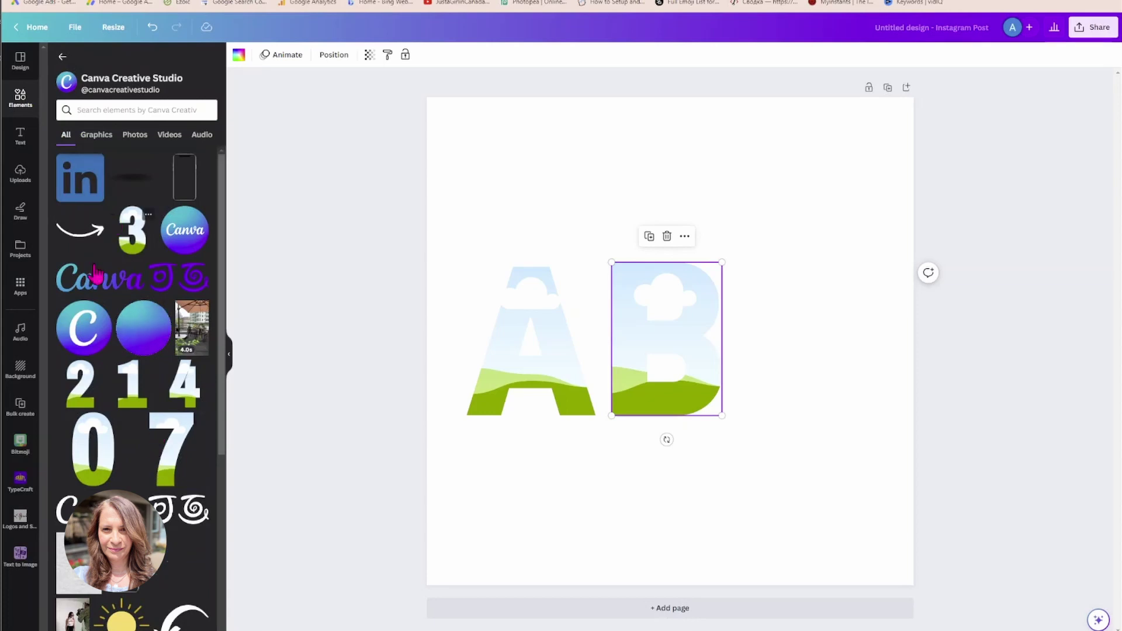
pyautogui.scroll(-6, 96, 407)
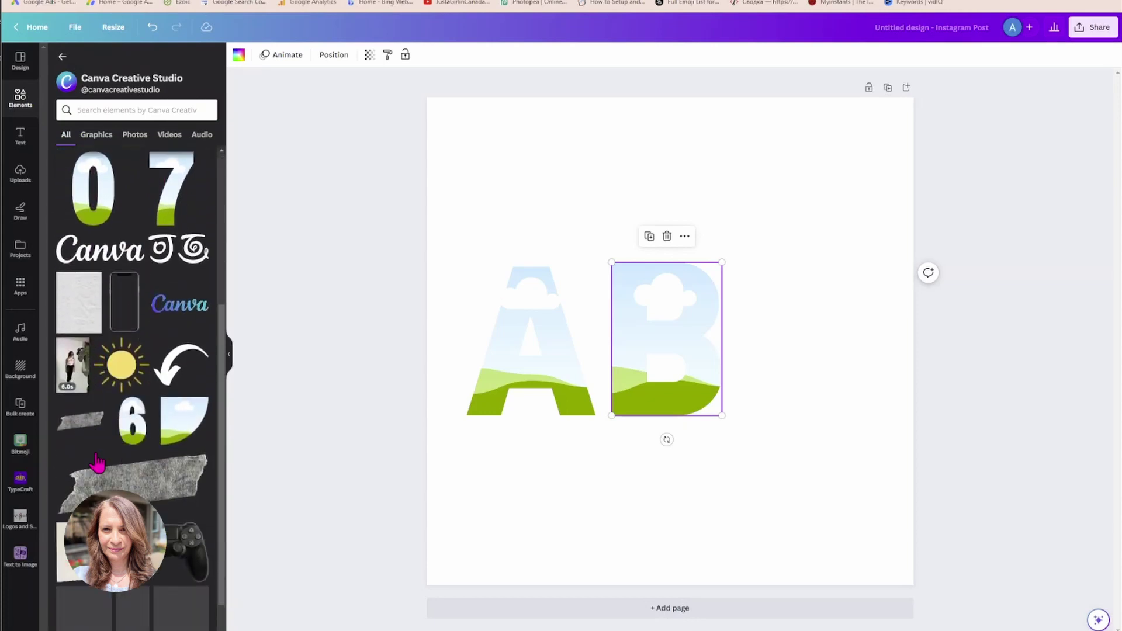
pyautogui.scroll(6, 98, 462)
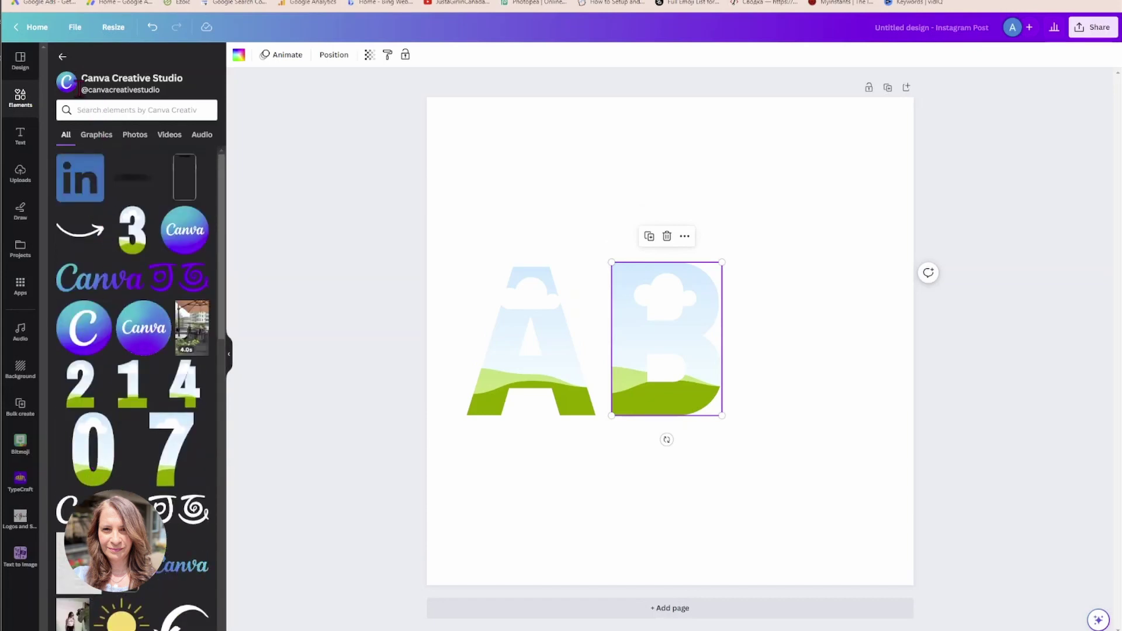
pyautogui.click(62, 56)
# Step: Find frames for "c", add the bold capital C frame, scale it to about the B's height and align it right of the B
pyautogui.click(90, 62)
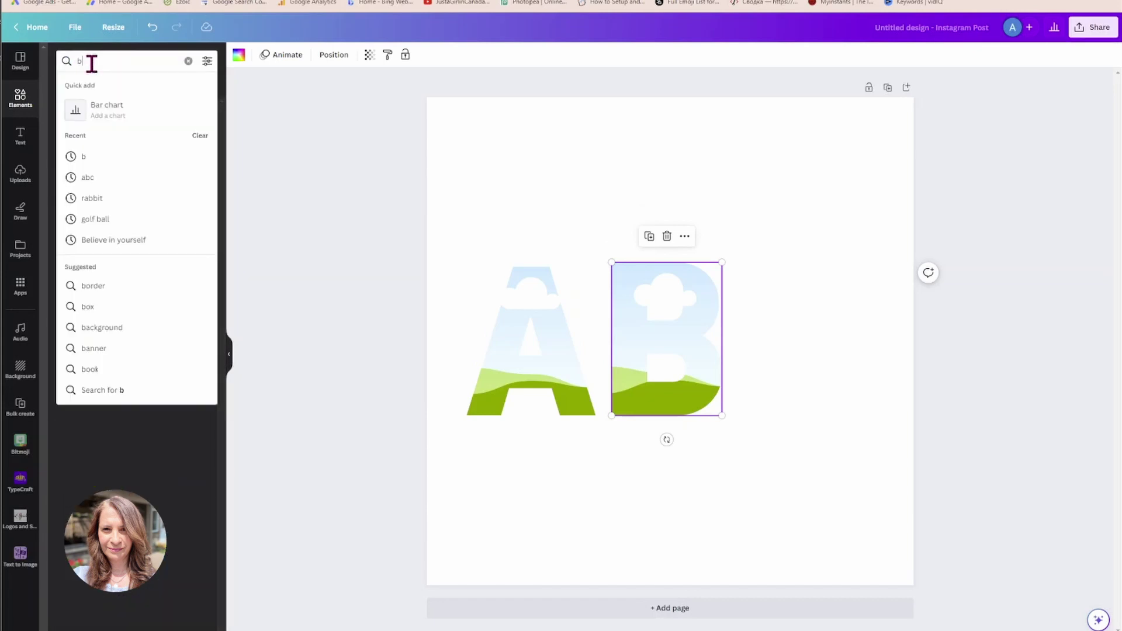
pyautogui.press('BackSpace')
pyautogui.write('c')
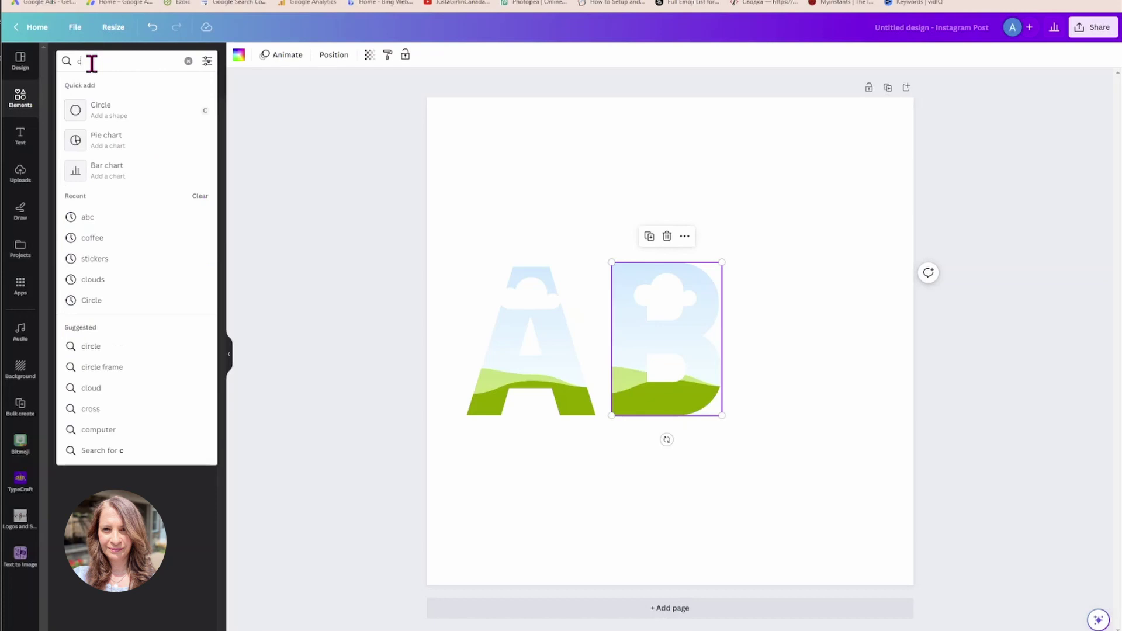
pyautogui.press('Return')
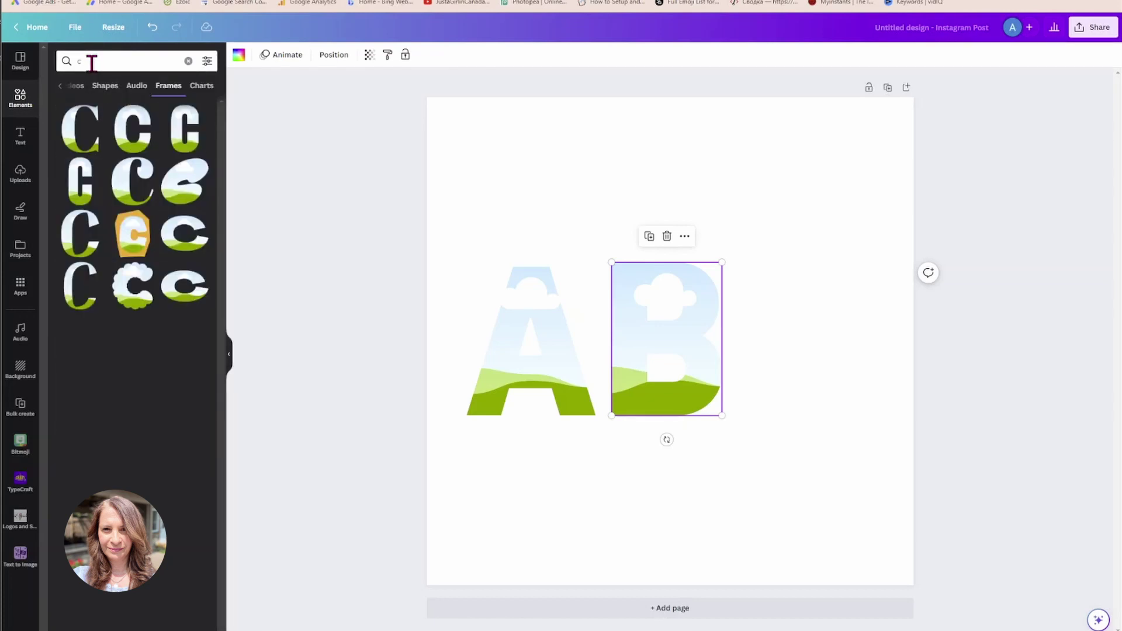
pyautogui.click(138, 151)
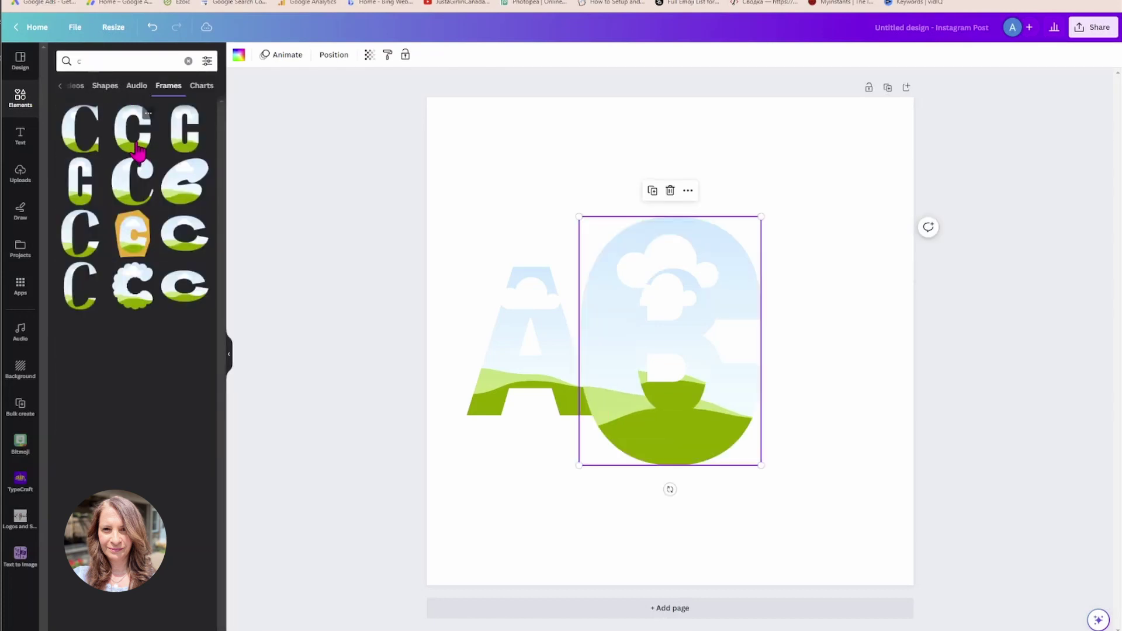
pyautogui.moveTo(761, 217); pyautogui.dragTo(713, 284)
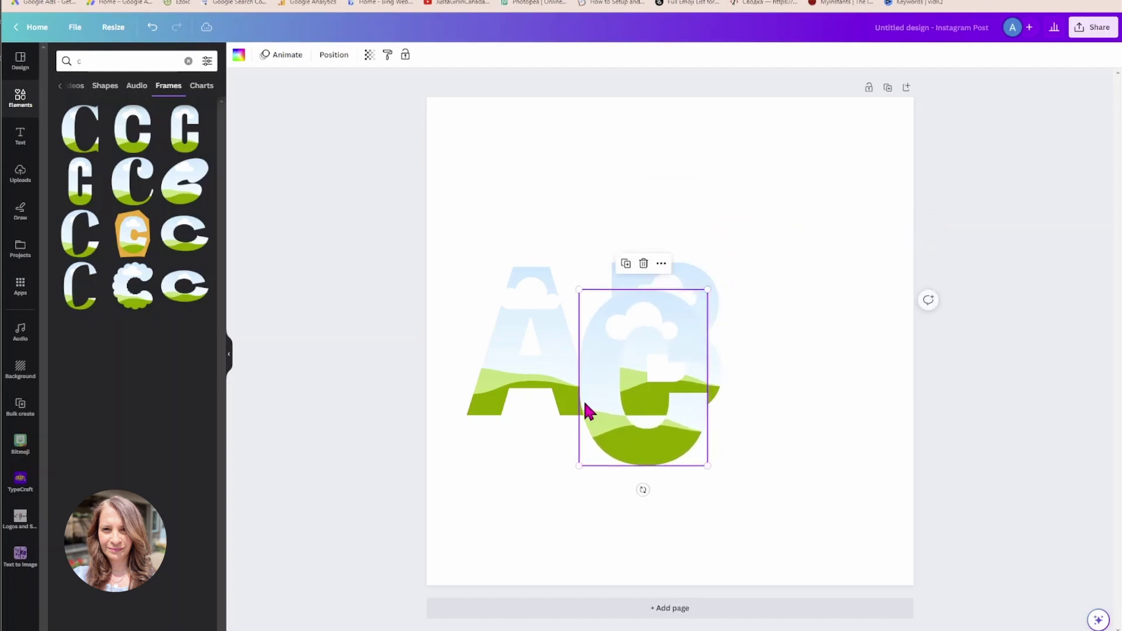
pyautogui.moveTo(583, 404); pyautogui.dragTo(745, 355)
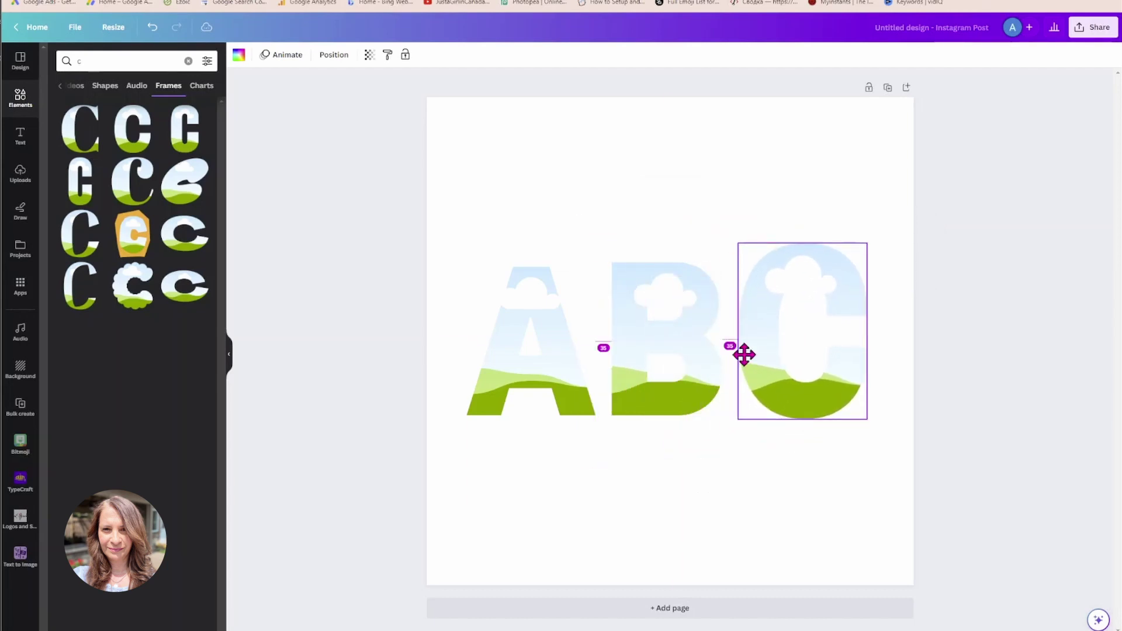
pyautogui.moveTo(868, 245); pyautogui.dragTo(860, 266)
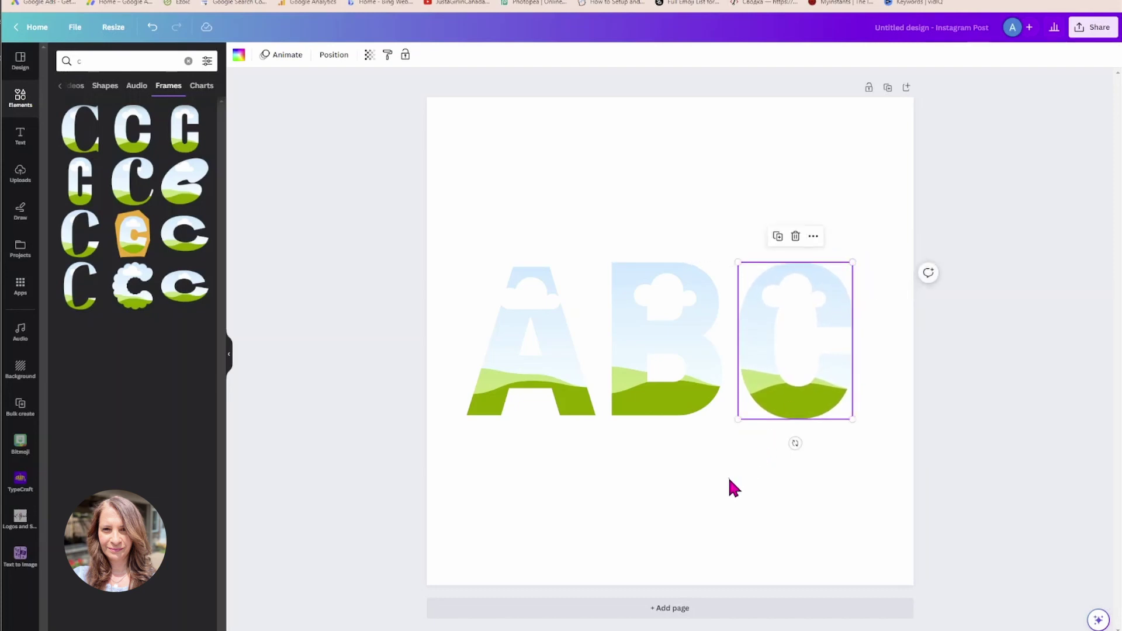
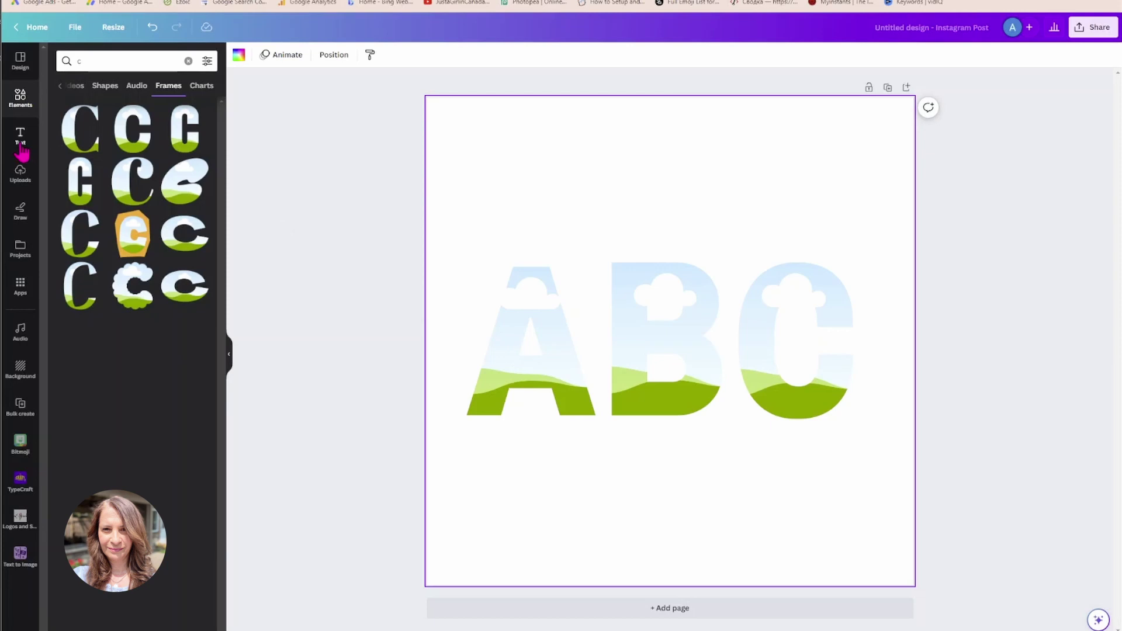
# Step: Search the photos for "flowers" and fill the B frame with the red and orange garden flowers photo
pyautogui.click(20, 99)
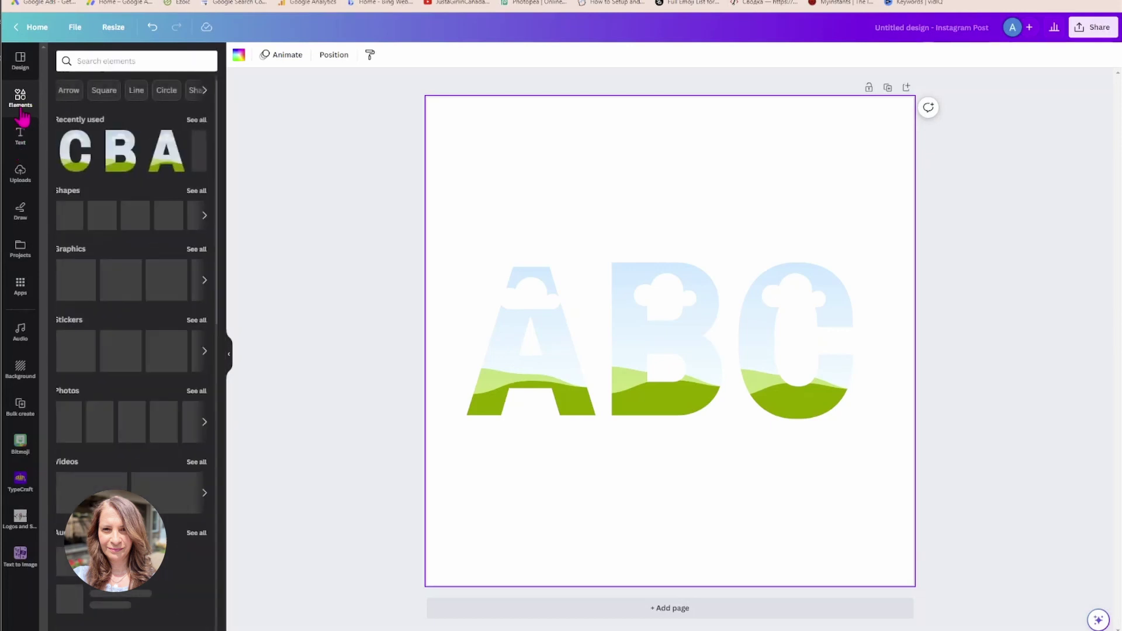
pyautogui.click(102, 59)
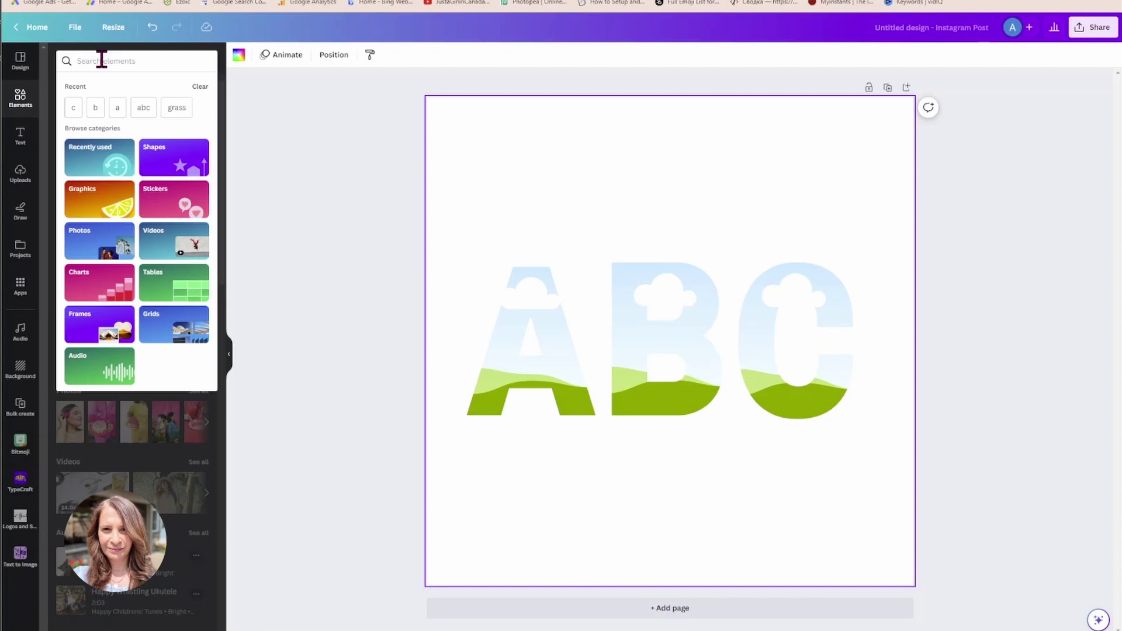
pyautogui.write('flower')
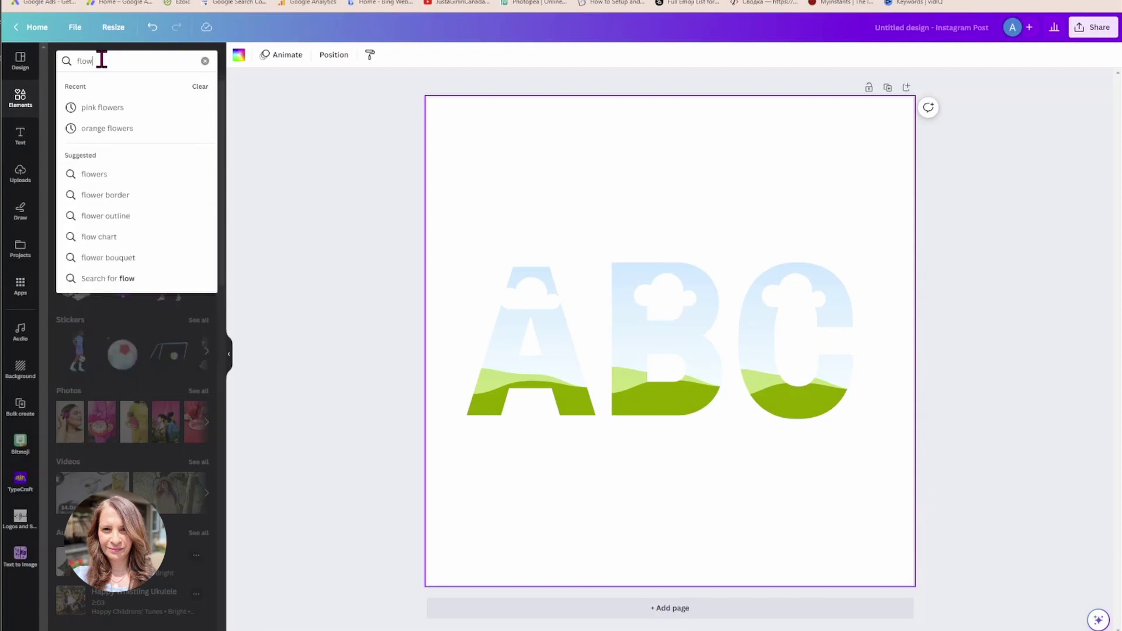
pyautogui.press('Return')
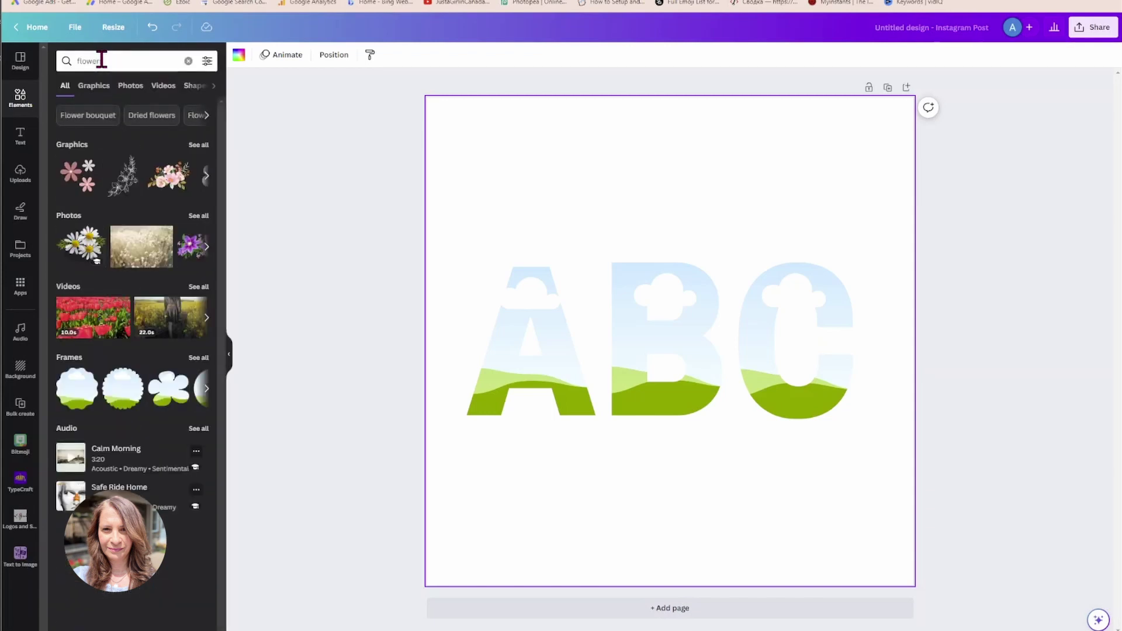
pyautogui.click(198, 217)
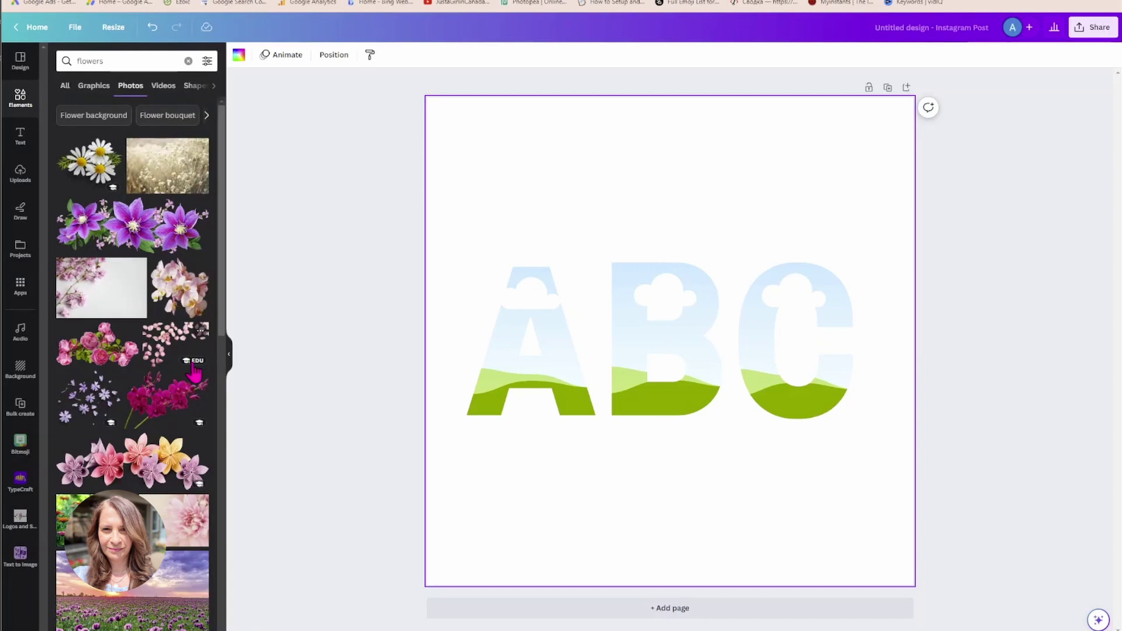
pyautogui.click(67, 520)
pyautogui.moveTo(718, 321); pyautogui.dragTo(693, 362)
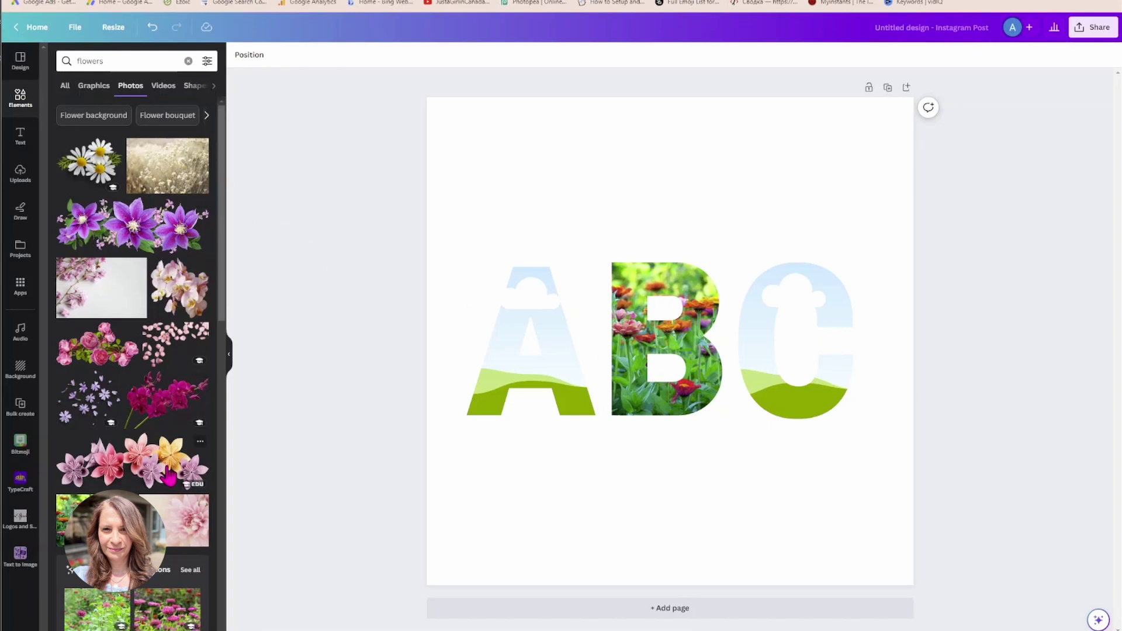
# Step: Find the photo of purple flowers against a sunset sky and fill the C frame with it
pyautogui.scroll(-3, 169, 475)
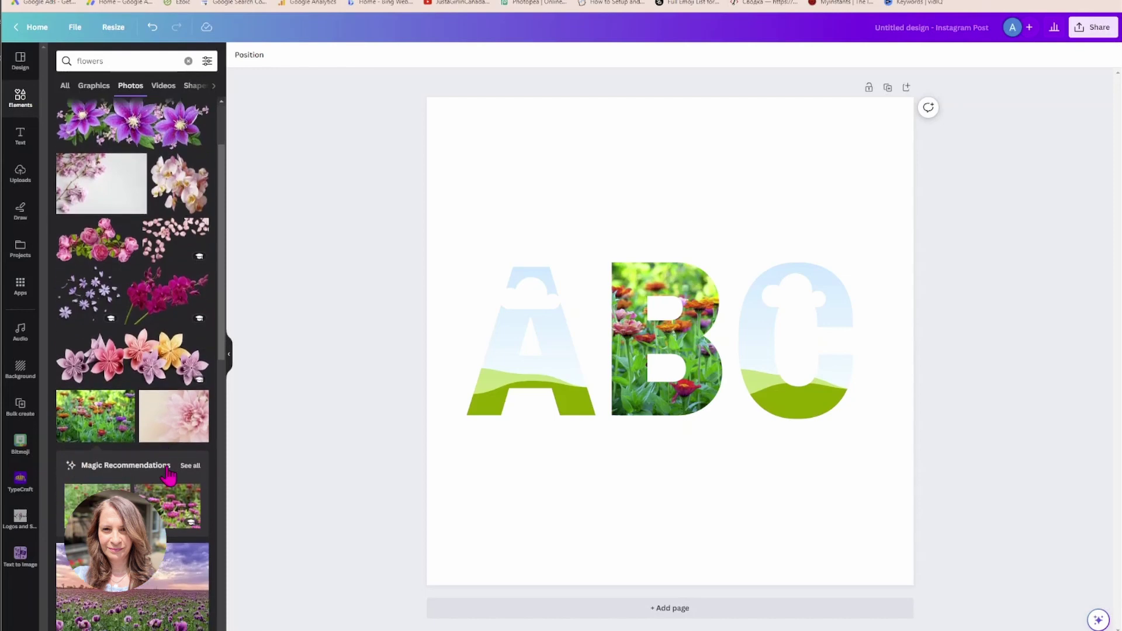
pyautogui.scroll(-2, 171, 474)
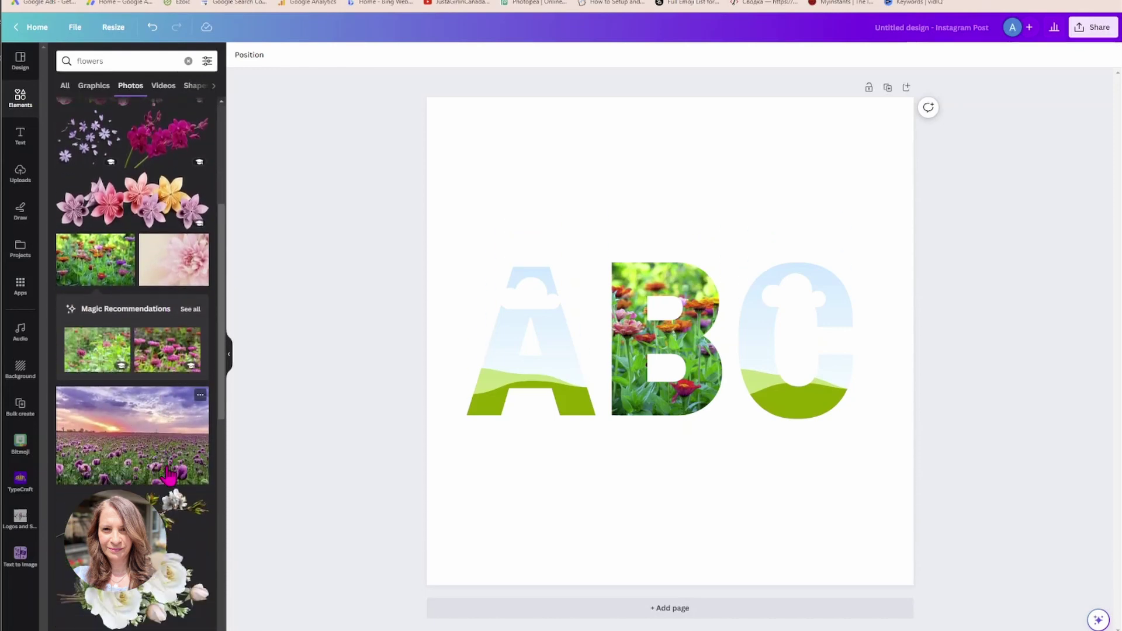
pyautogui.scroll(-5, 170, 475)
pyautogui.click(168, 476)
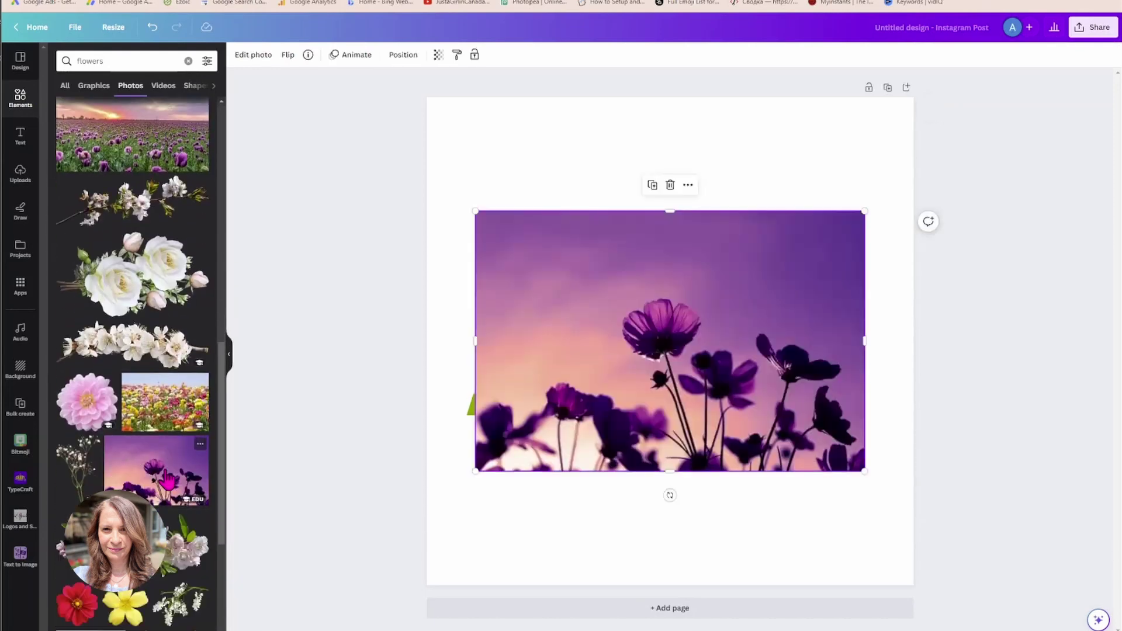
pyautogui.moveTo(682, 372); pyautogui.dragTo(766, 458)
# Step: Shift the photo inside the C frame slightly to the left so the large purple flower shows within the letter
pyautogui.doubleClick(804, 416)
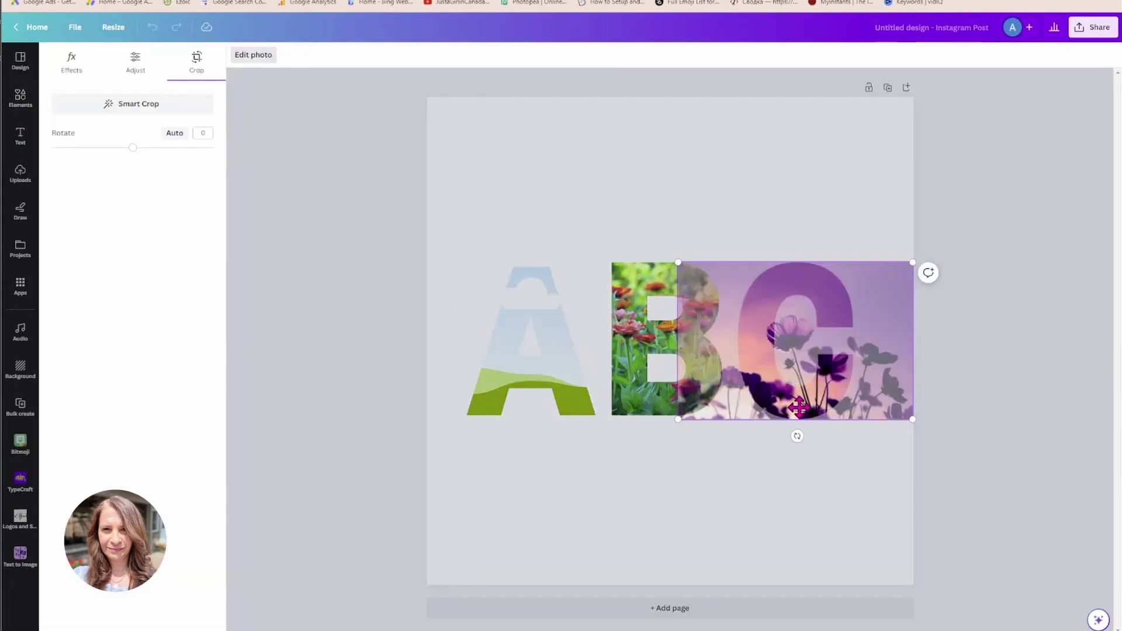
pyautogui.moveTo(804, 399); pyautogui.dragTo(780, 390)
pyautogui.click(723, 586)
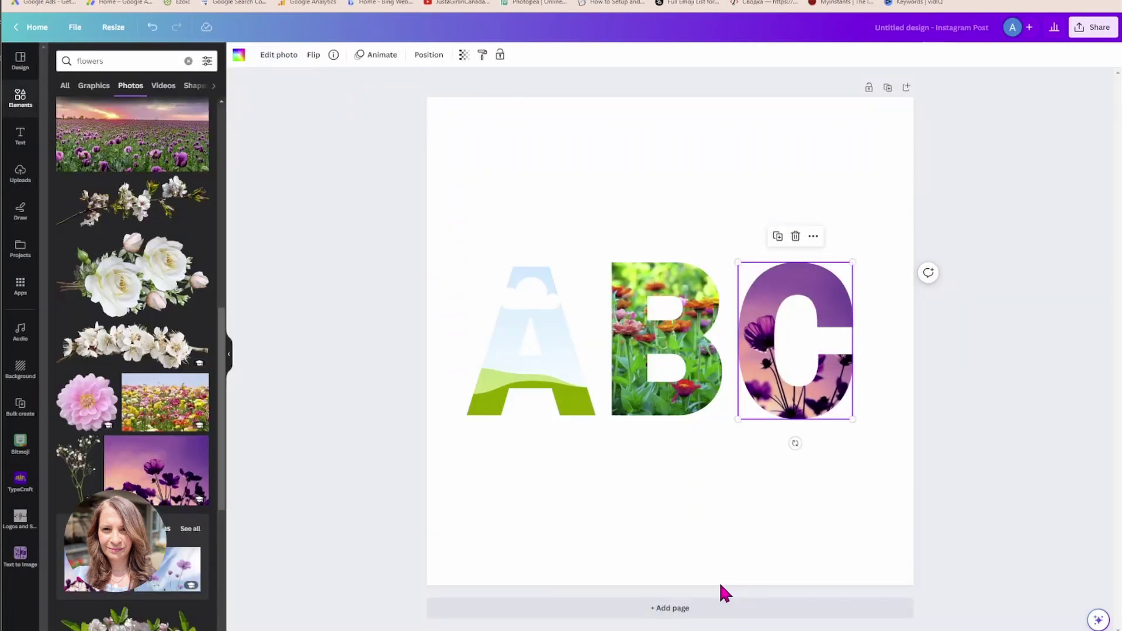
# Step: Find the photo of pink ranunculus blooms among the flower photos and fill the A frame with it
pyautogui.scroll(-5, 165, 430)
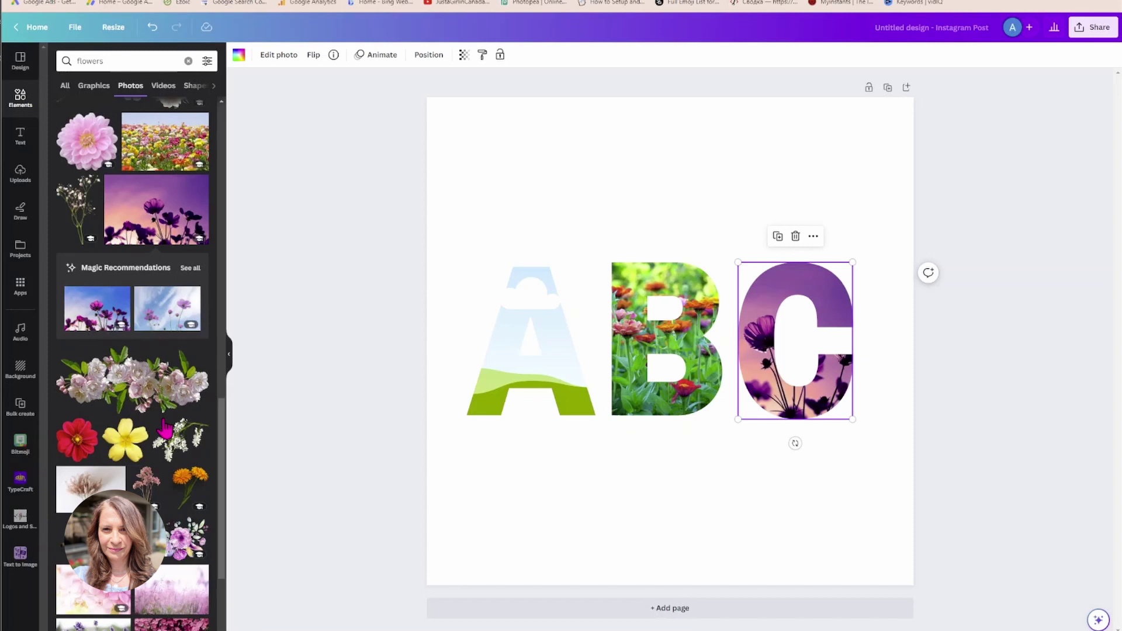
pyautogui.scroll(-5, 165, 430)
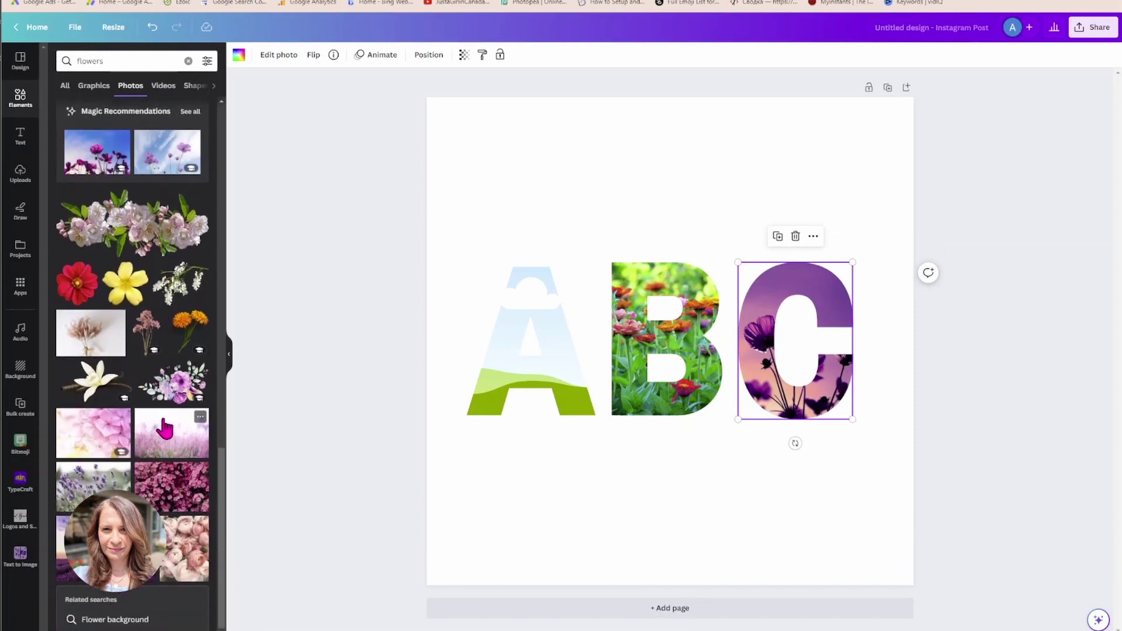
pyautogui.moveTo(187, 465); pyautogui.dragTo(578, 413)
pyautogui.click(572, 486)
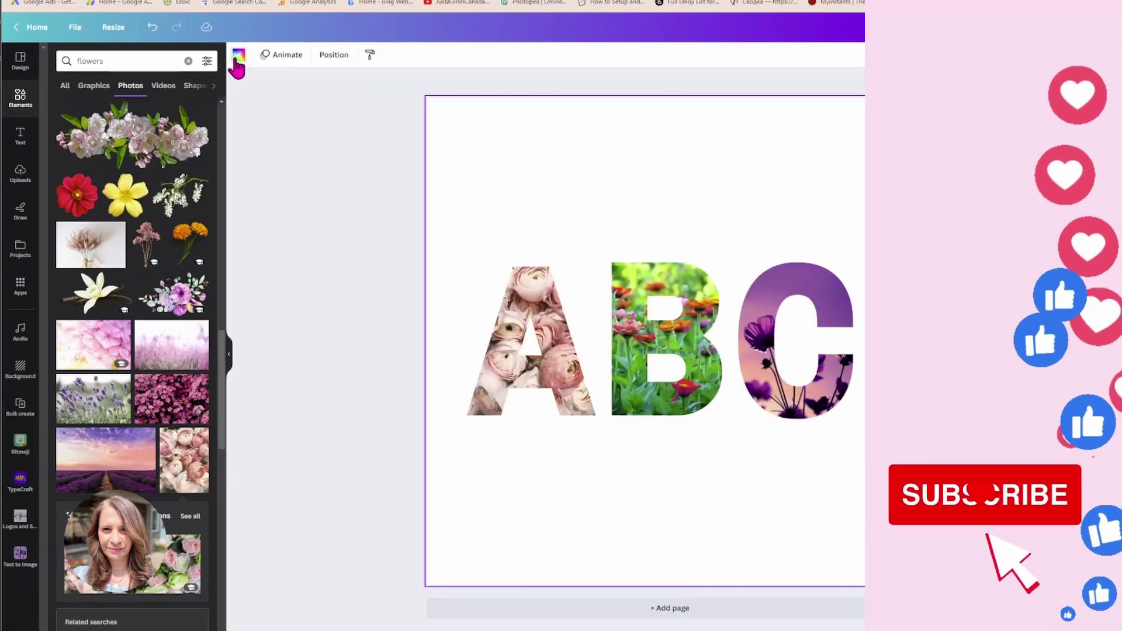
pyautogui.click(238, 55)
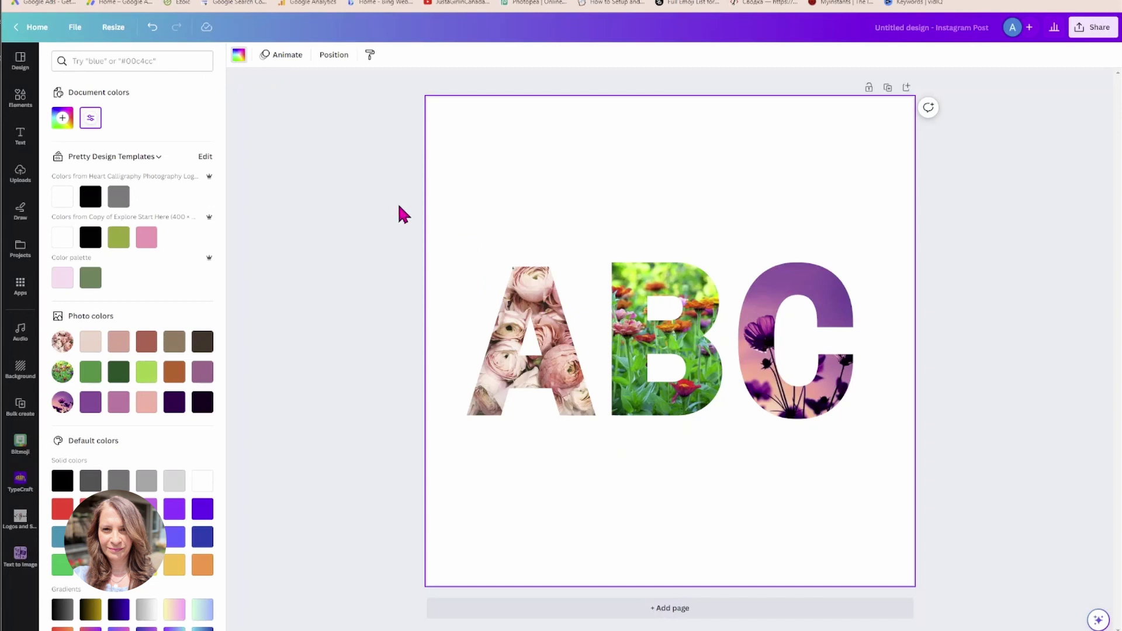
pyautogui.click(343, 167)
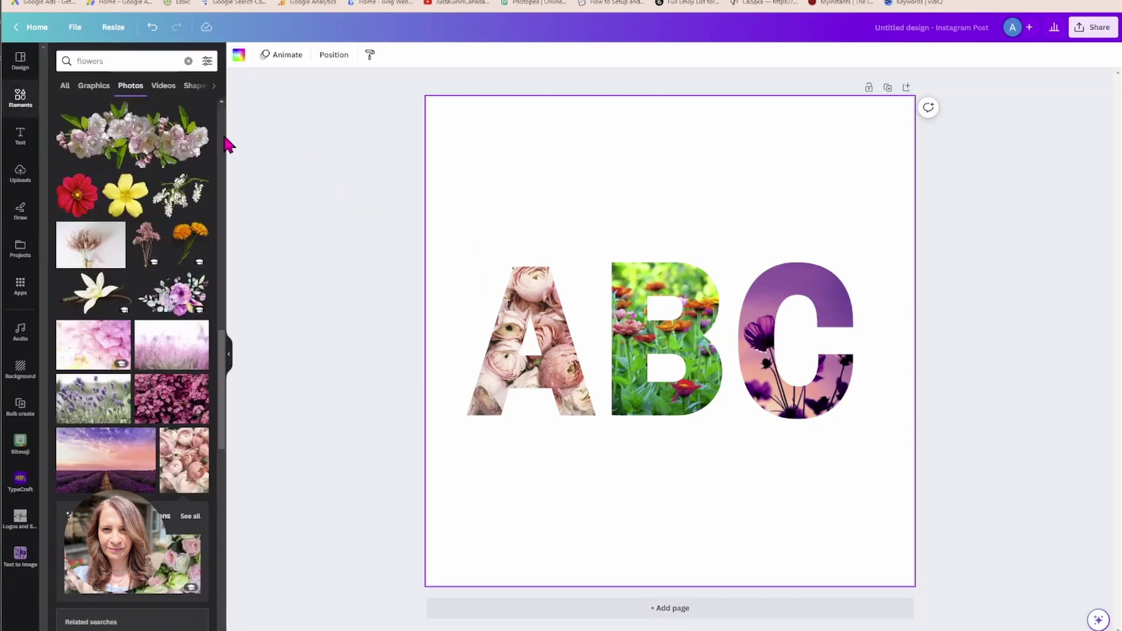
# Step: Search the elements for "golf ball" and replace the B frame's photo with the first golf ball photo
pyautogui.click(21, 97)
pyautogui.click(94, 61)
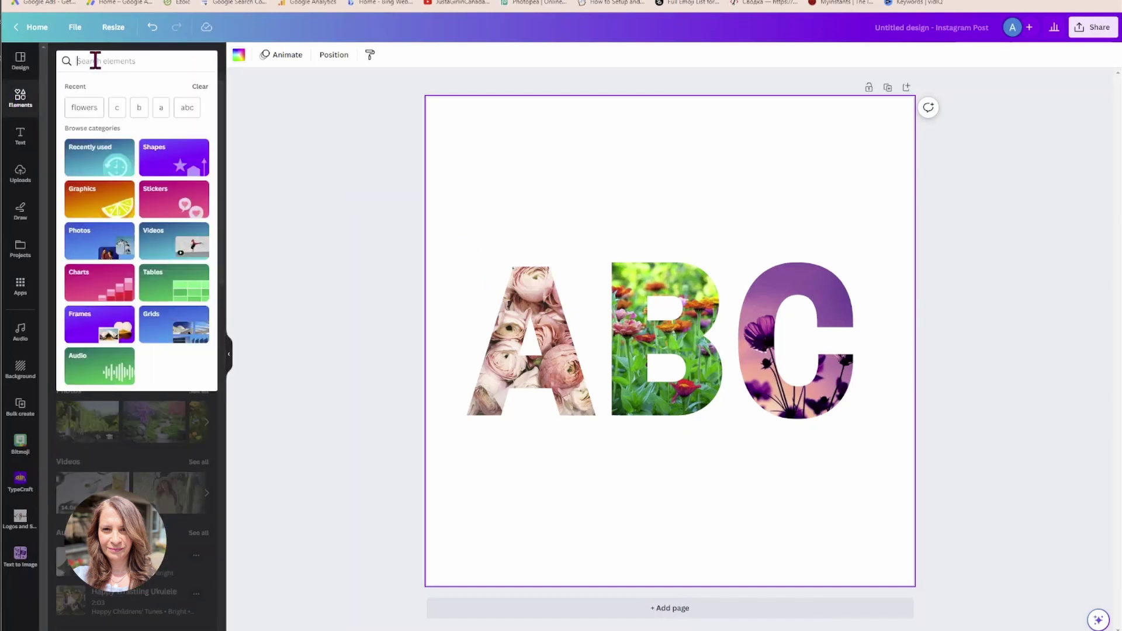
pyautogui.write('golf ball')
pyautogui.press('Return')
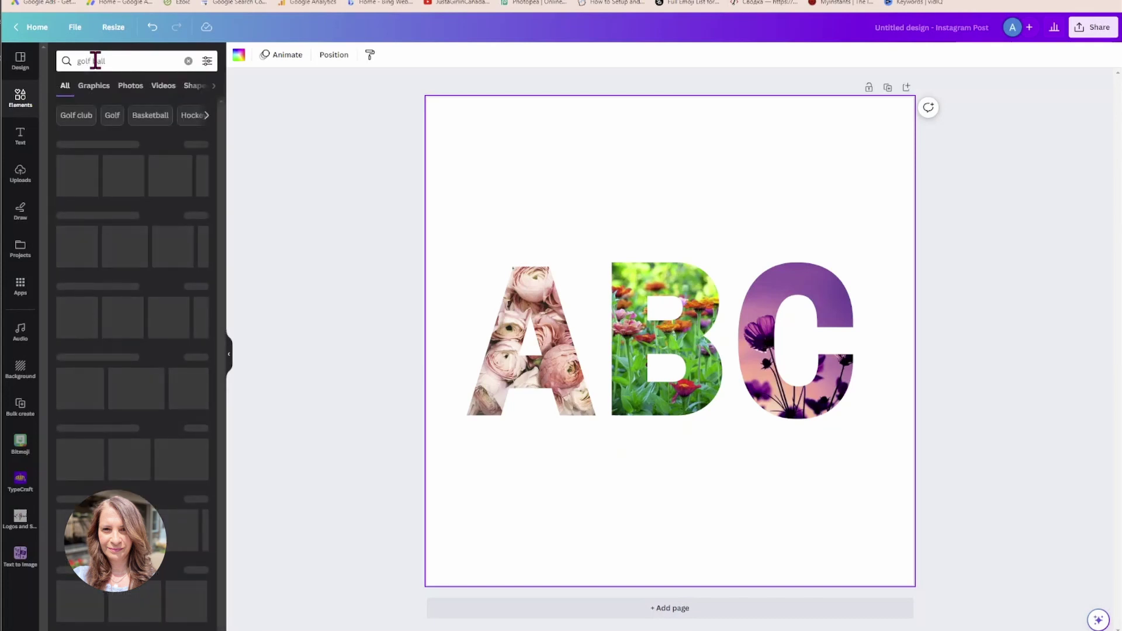
pyautogui.moveTo(76, 245); pyautogui.dragTo(652, 397)
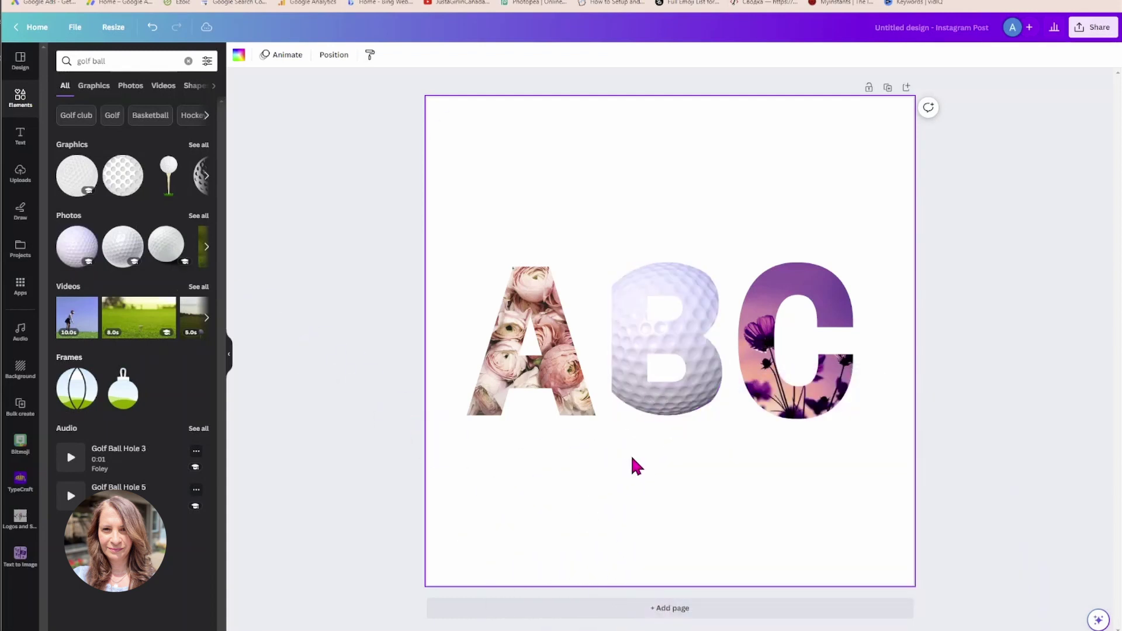
# Step: Search the elements for "grass", add the green lawn photo and set it as the page background
pyautogui.click(238, 55)
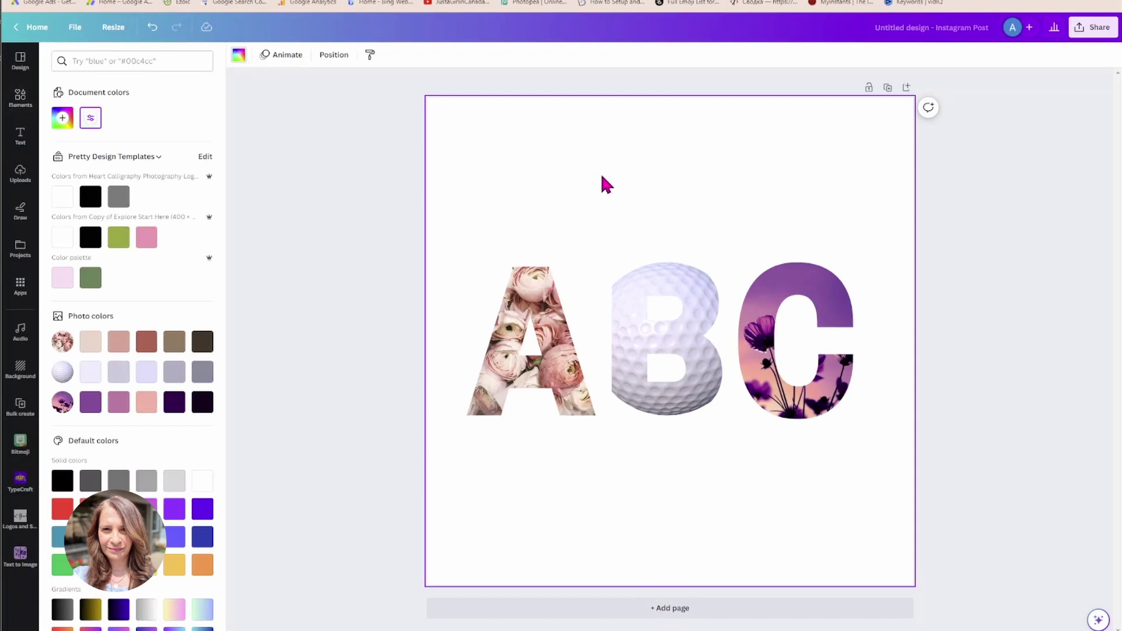
pyautogui.click(21, 99)
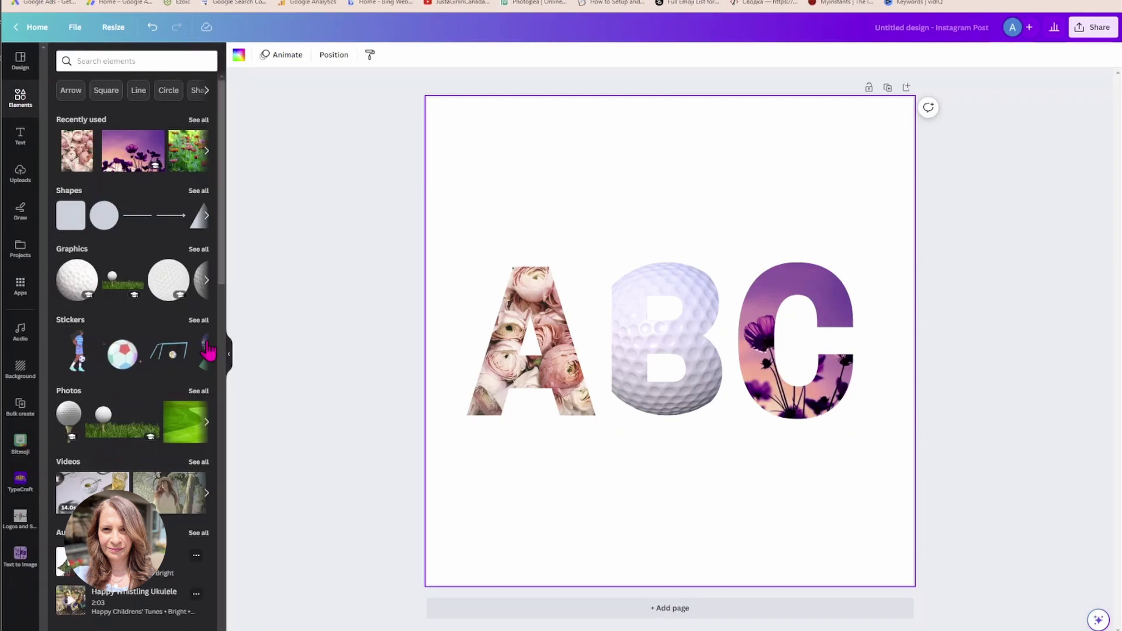
pyautogui.click(138, 60)
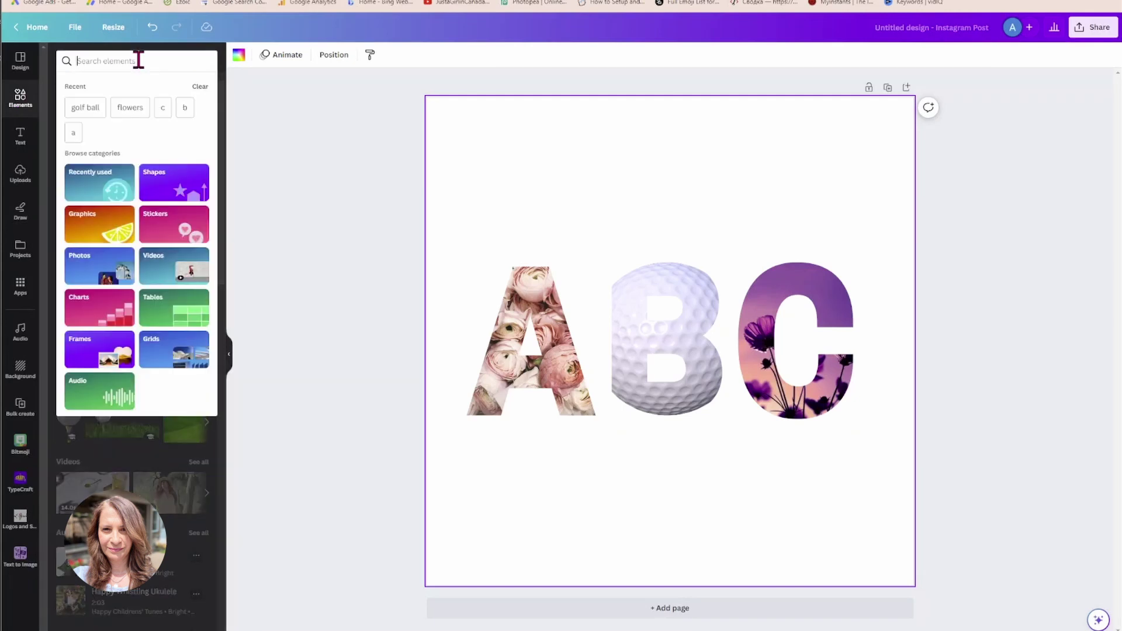
pyautogui.write('grass')
pyautogui.press('Return')
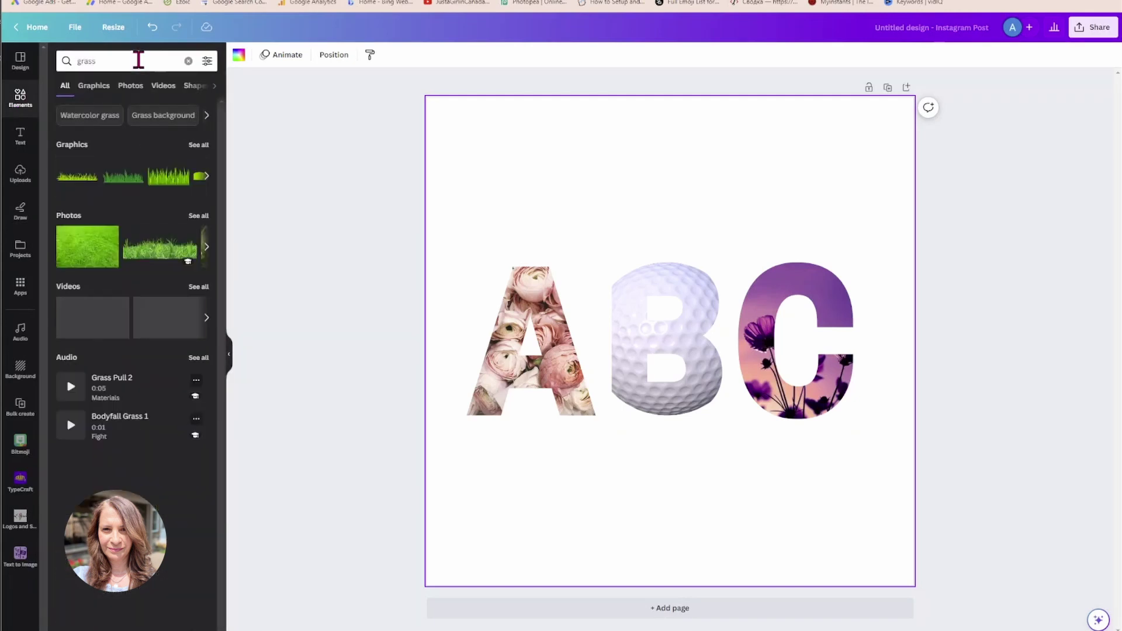
pyautogui.click(100, 265)
pyautogui.rightClick(596, 241)
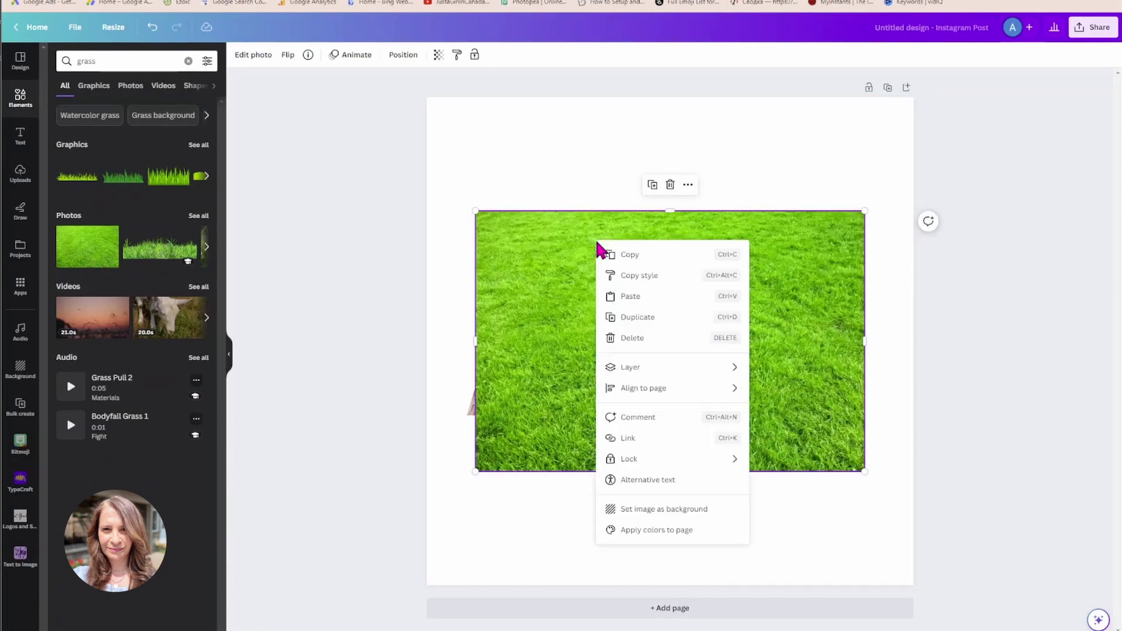
pyautogui.click(680, 511)
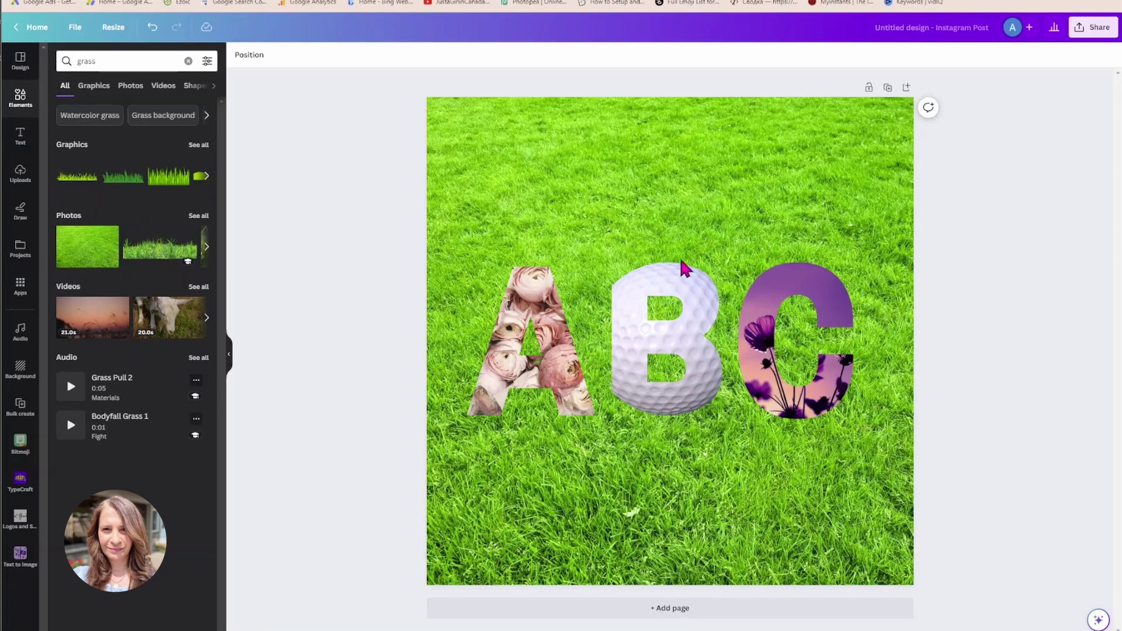
pyautogui.click(676, 288)
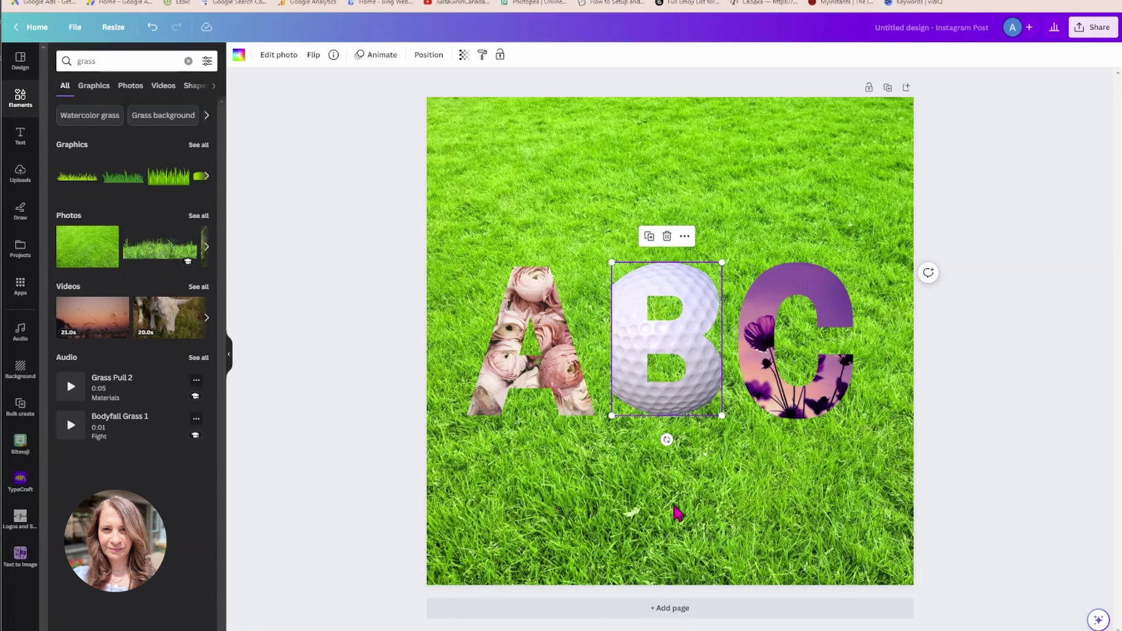
pyautogui.click(783, 235)
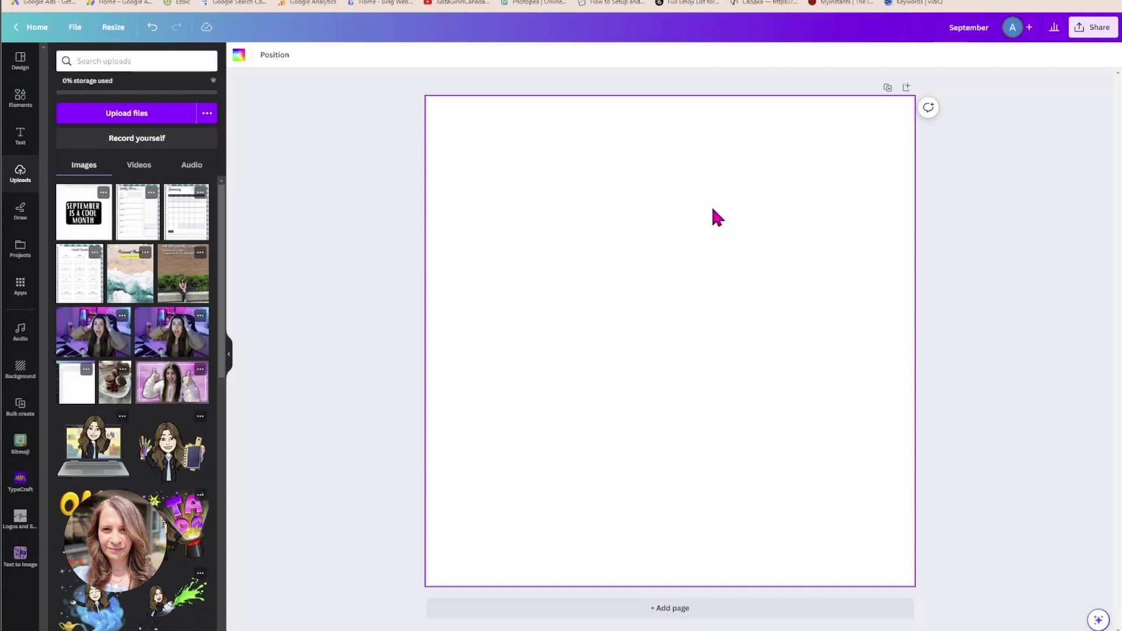
# Step: Add a body text box to the blank September page reading "September is a cool month"
pyautogui.click(24, 139)
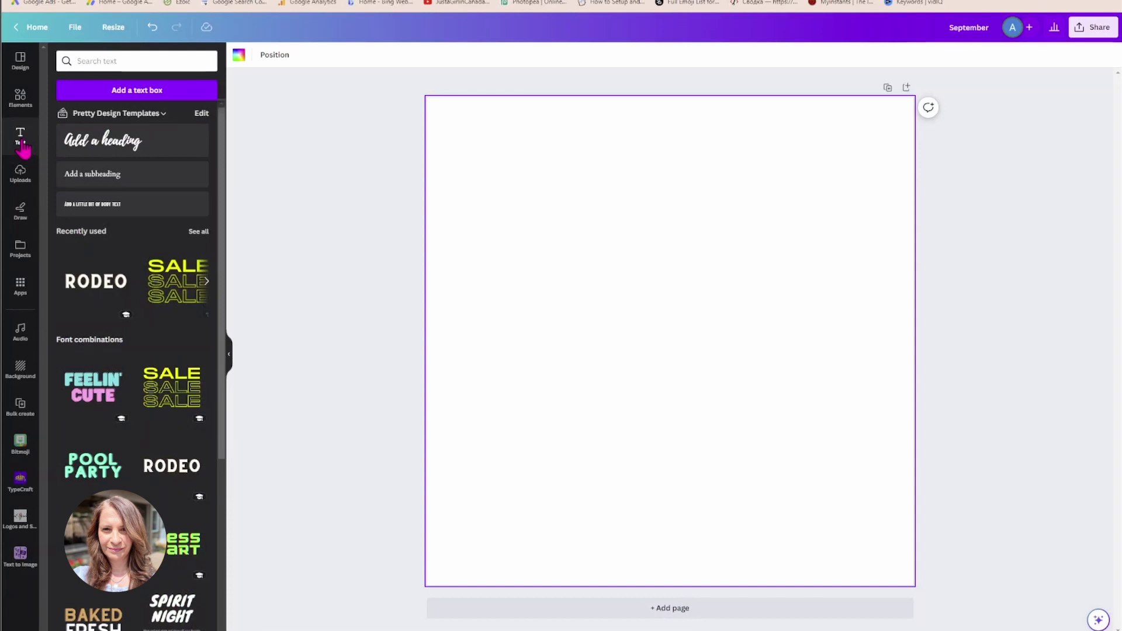
pyautogui.click(96, 204)
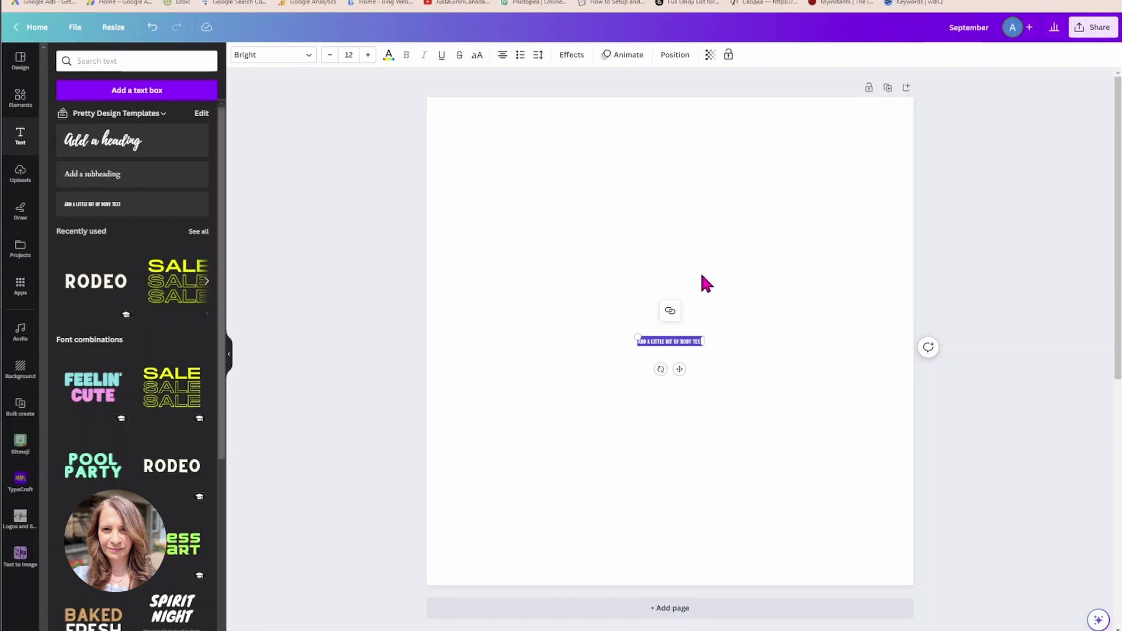
pyautogui.press('BackSpace')
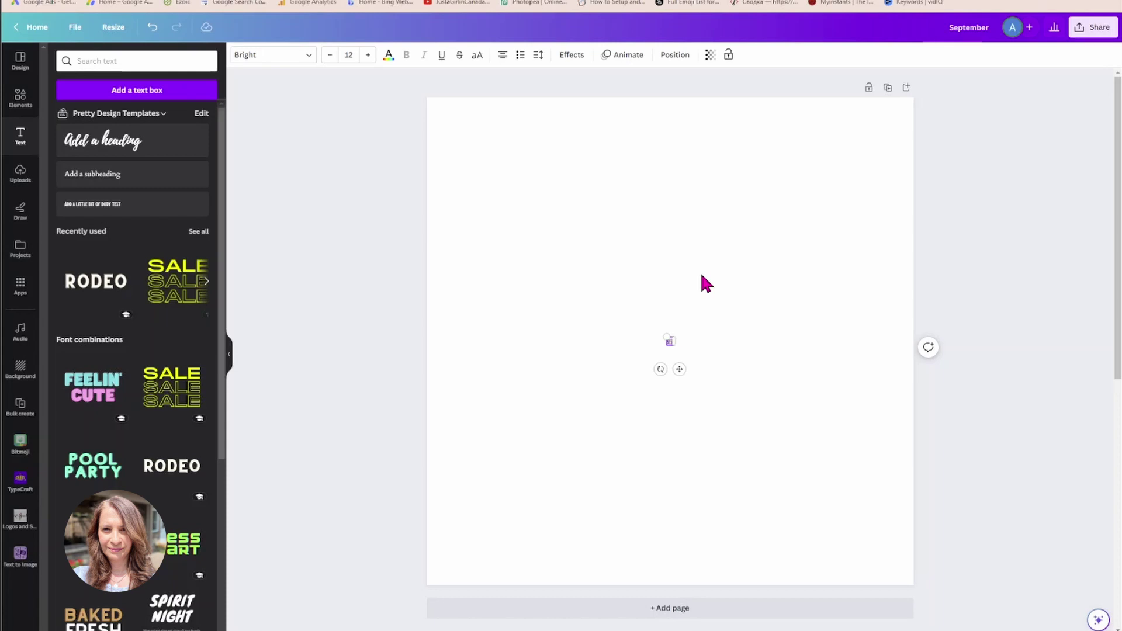
pyautogui.write('September 15 a cool mont')
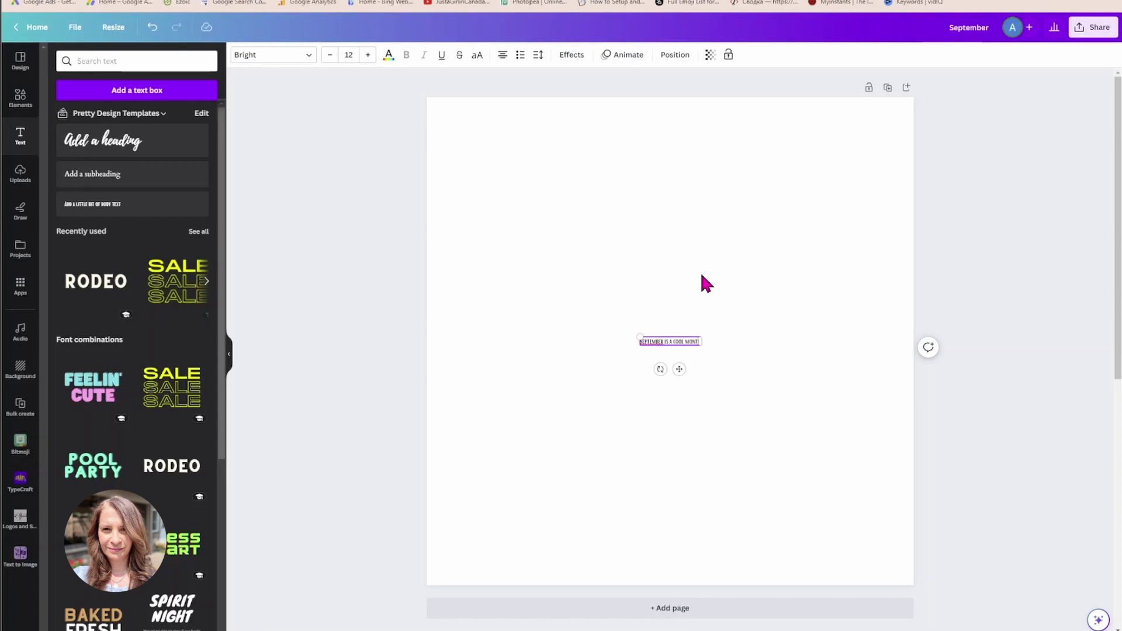
# Step: Set the font size of the September text to 144
pyautogui.click(701, 275)
pyautogui.click(693, 343)
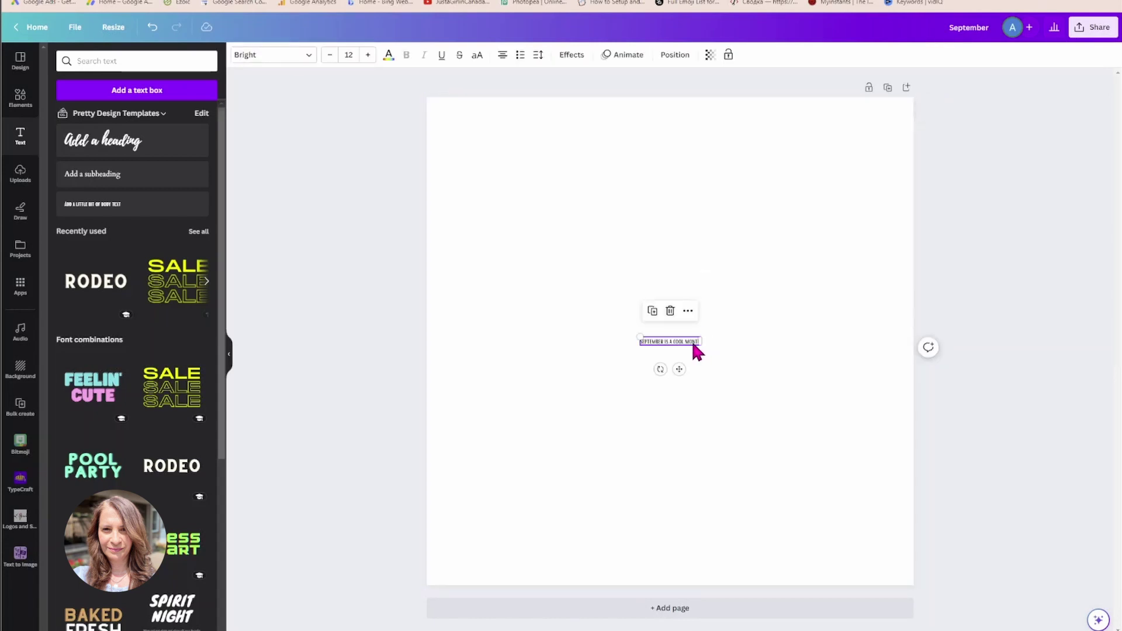
pyautogui.click(356, 54)
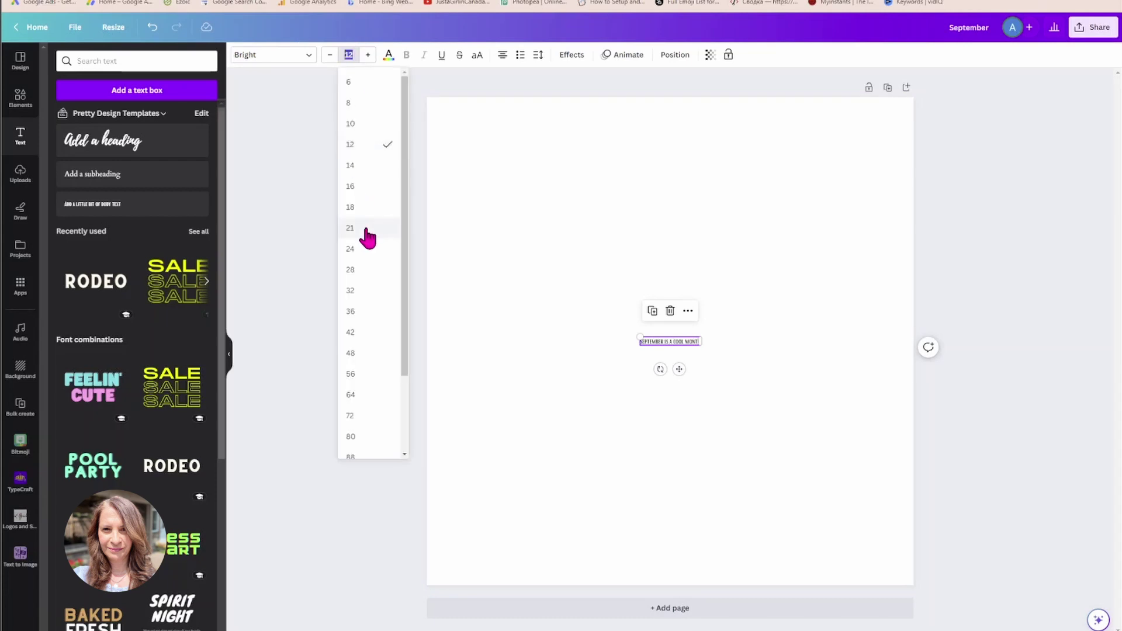
pyautogui.scroll(-2, 368, 238)
pyautogui.click(358, 447)
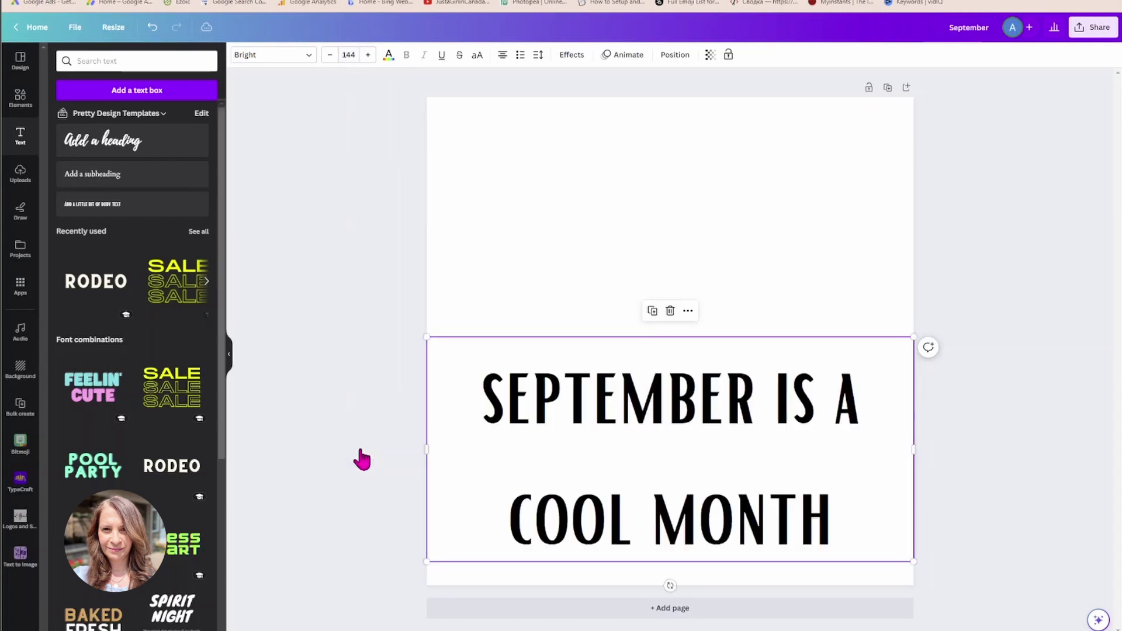
# Step: Move the text box up toward the middle of the page and insert a line break after "September"
pyautogui.moveTo(562, 405); pyautogui.dragTo(557, 308)
pyautogui.click(770, 289)
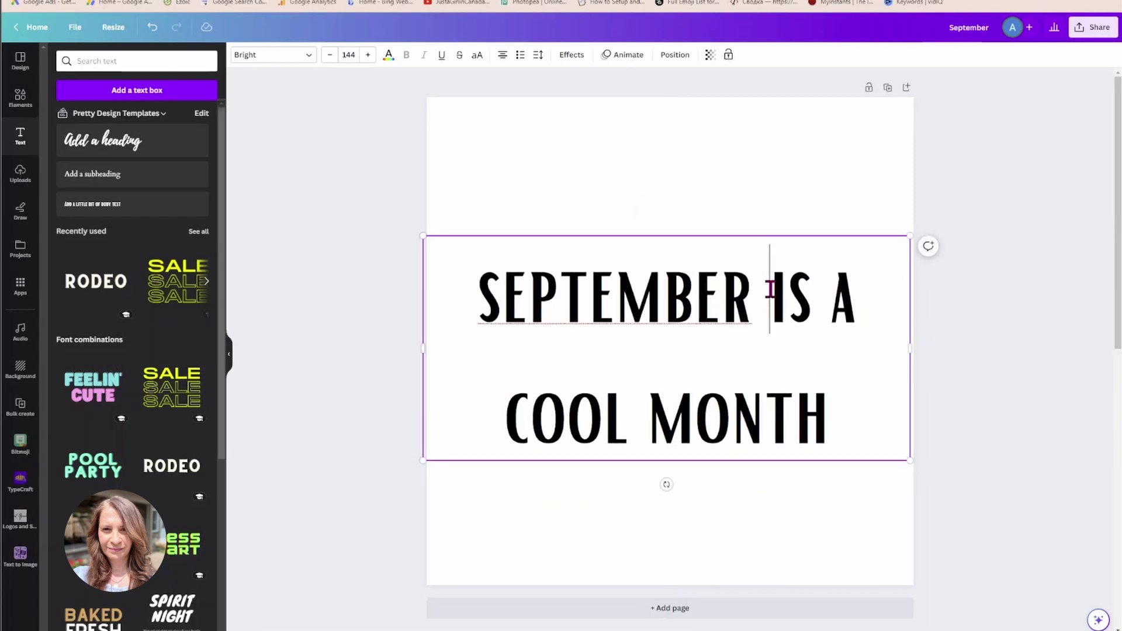
pyautogui.press('Return')
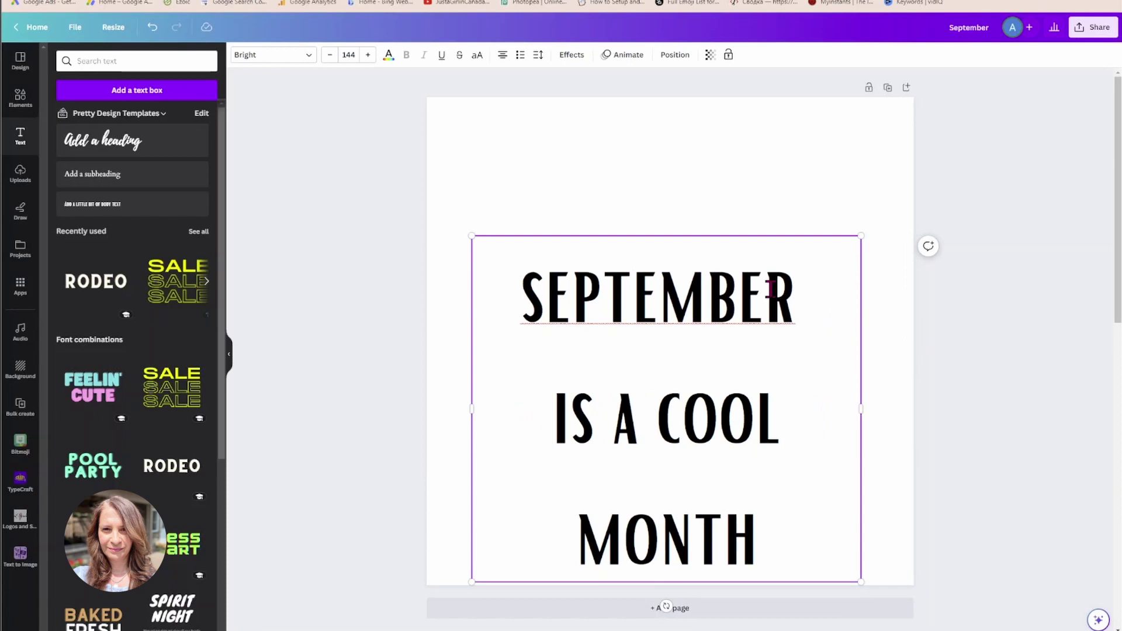
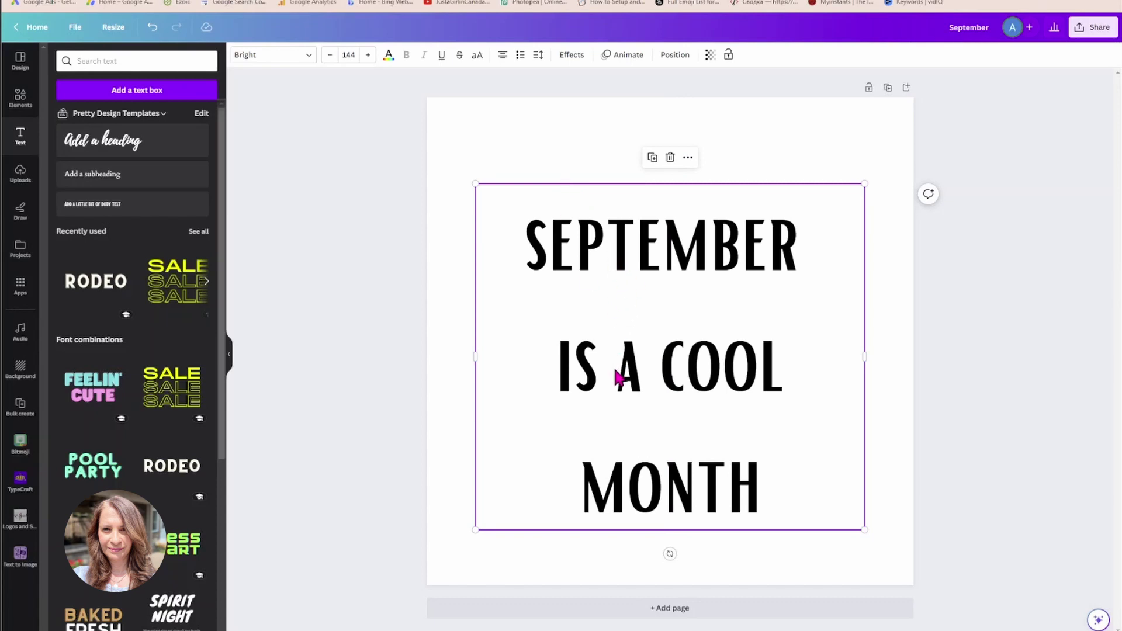
# Step: Reduce the text's line spacing so the lines sit close together and put "Month" on its own line
pyautogui.click(538, 54)
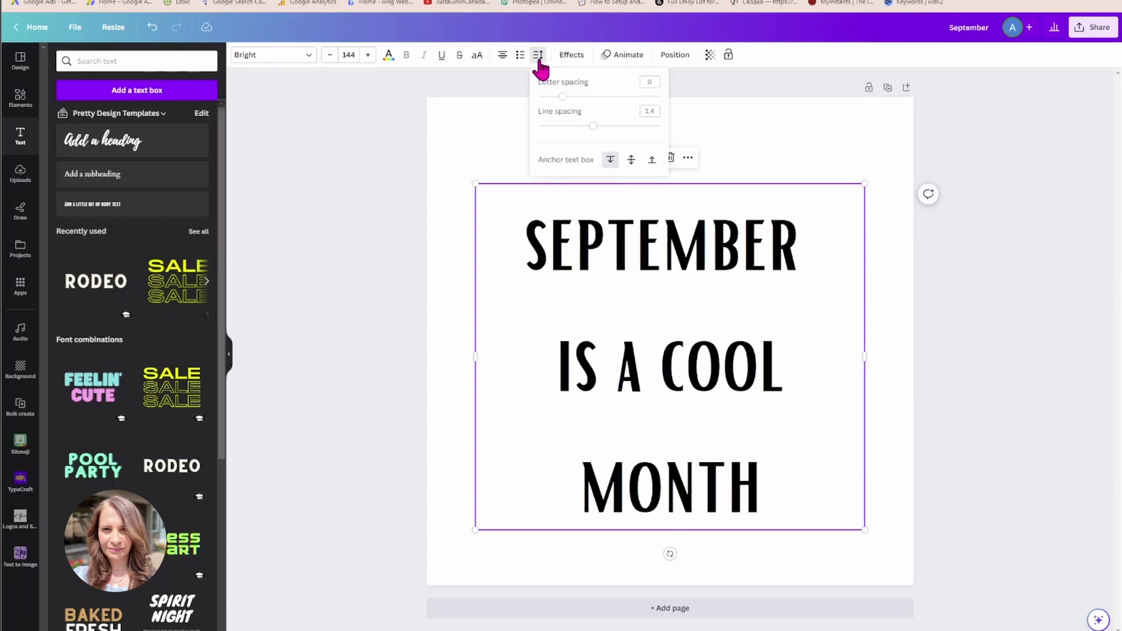
pyautogui.moveTo(594, 127); pyautogui.dragTo(554, 126)
pyautogui.click(703, 317)
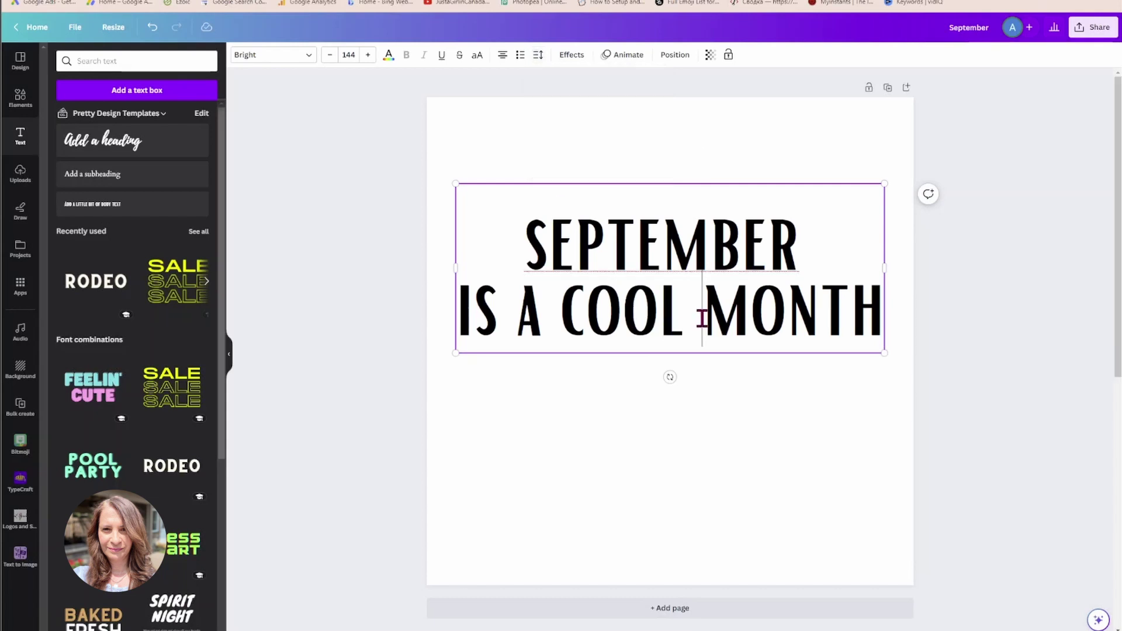
pyautogui.press('Return')
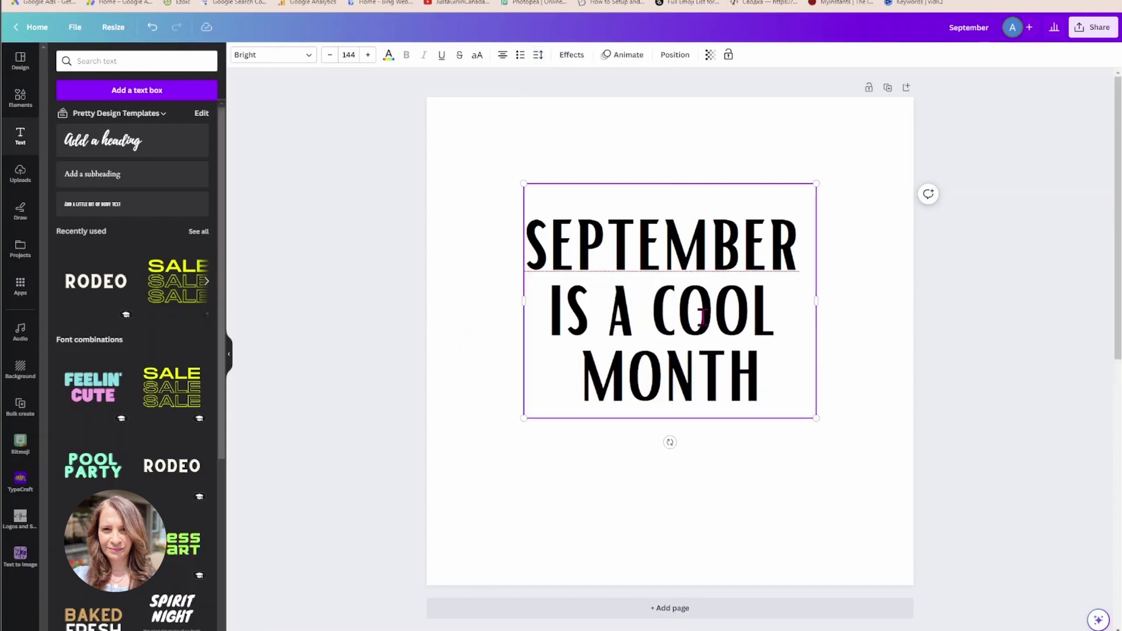
# Step: Enlarge the three-line September text slightly and center it on the page
pyautogui.moveTo(818, 185); pyautogui.dragTo(842, 164)
pyautogui.moveTo(507, 431); pyautogui.dragTo(485, 450)
pyautogui.moveTo(674, 318); pyautogui.dragTo(713, 266)
pyautogui.click(704, 135)
pyautogui.click(752, 159)
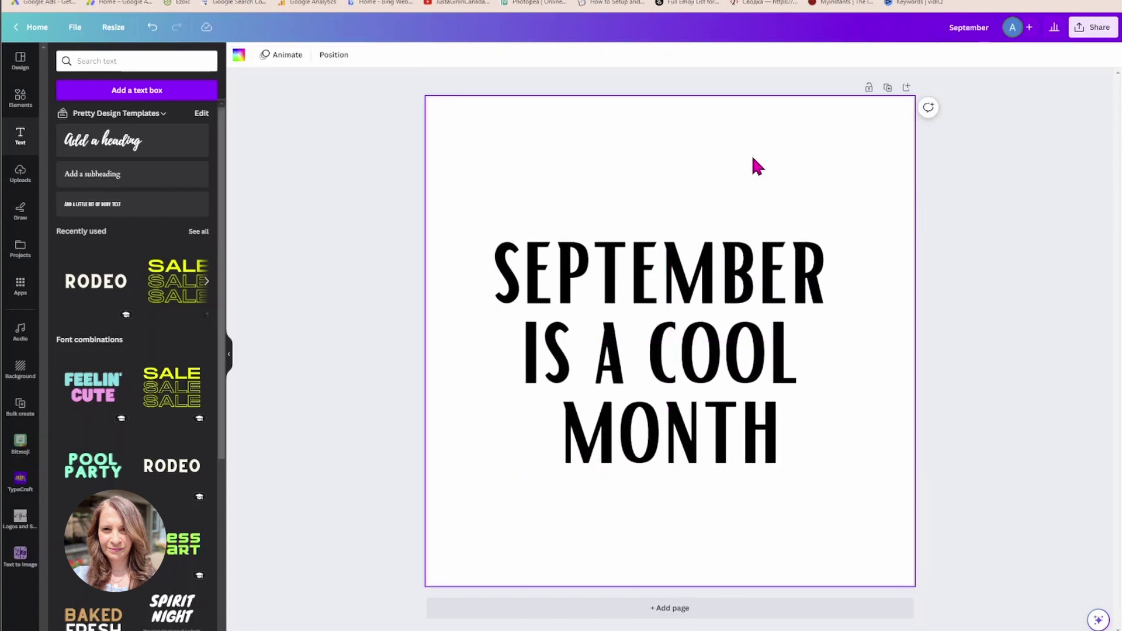
pyautogui.moveTo(707, 273); pyautogui.dragTo(704, 258)
pyautogui.click(746, 158)
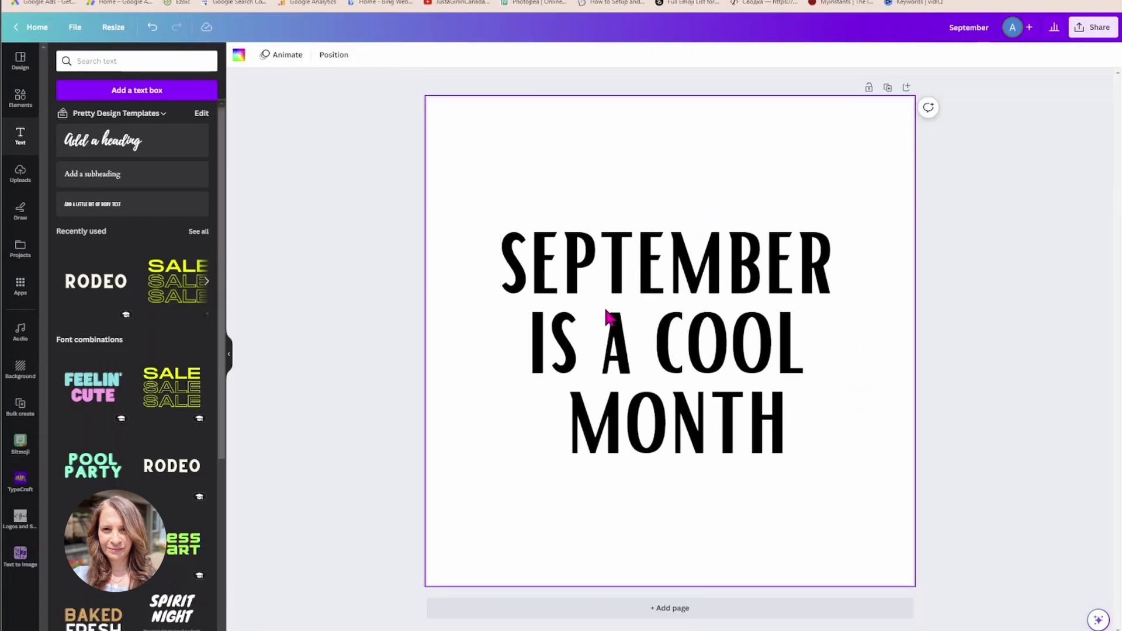
# Step: Add the recently used black rounded square and stretch it into a wide block covering all three lines of the September text
pyautogui.click(21, 98)
pyautogui.click(77, 150)
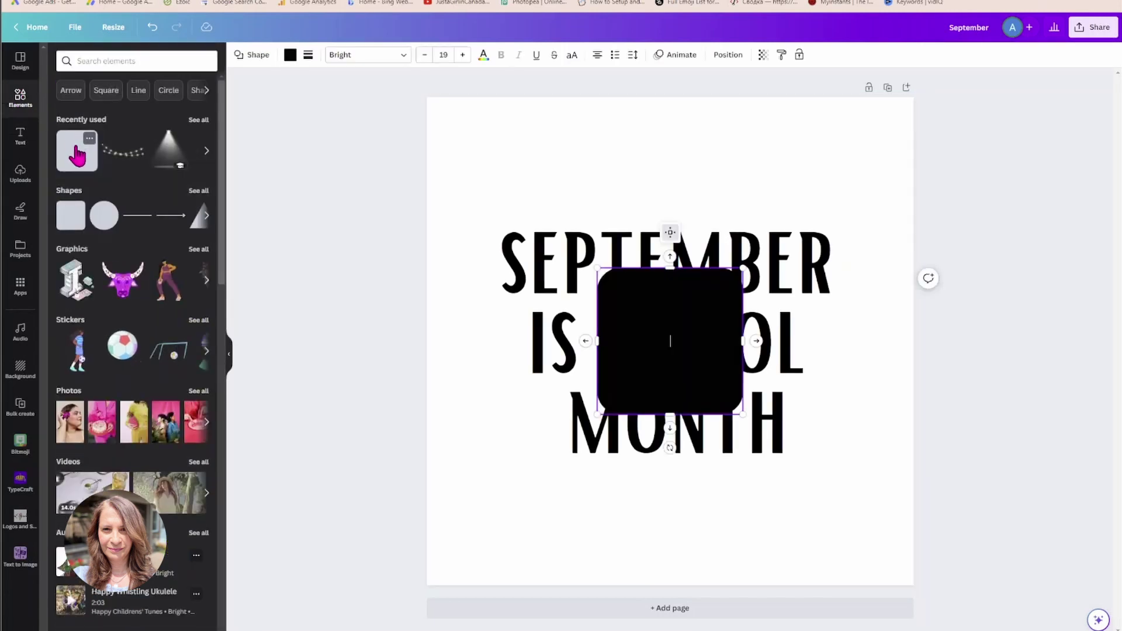
pyautogui.doubleClick(663, 362)
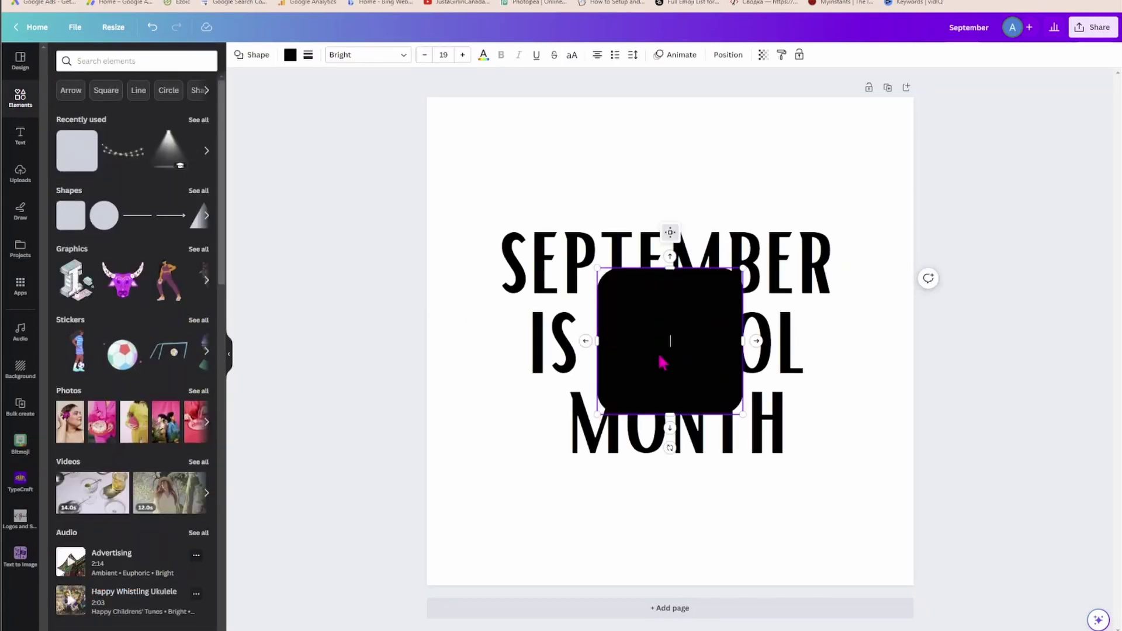
pyautogui.moveTo(659, 353); pyautogui.dragTo(538, 352)
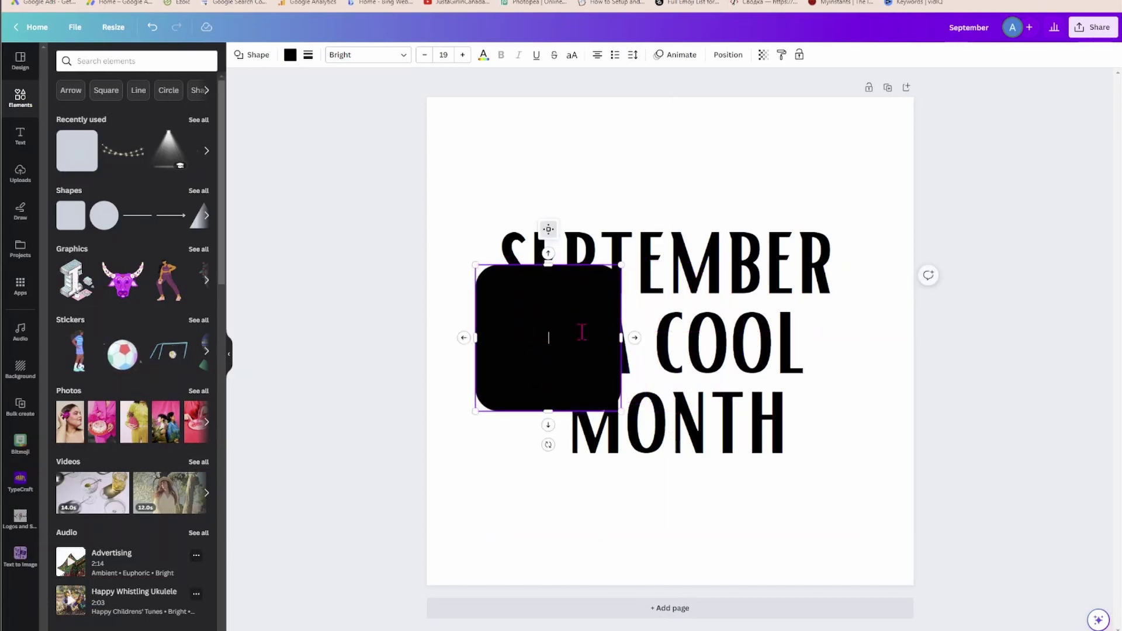
pyautogui.moveTo(618, 337); pyautogui.dragTo(859, 337)
pyautogui.moveTo(668, 266); pyautogui.dragTo(665, 215)
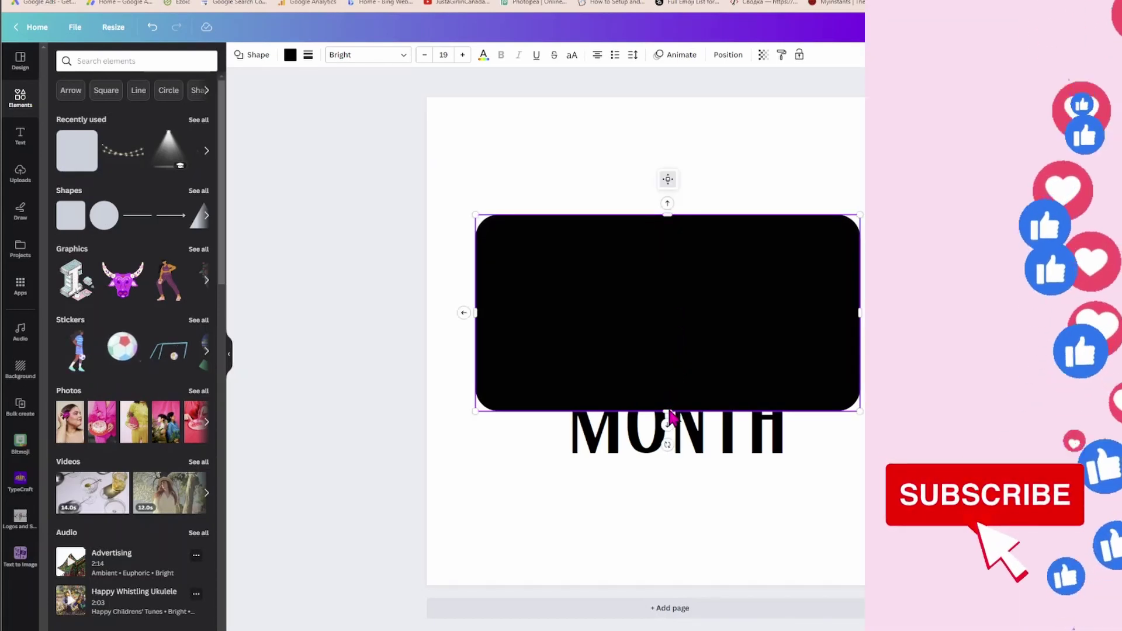
pyautogui.moveTo(668, 411); pyautogui.dragTo(667, 471)
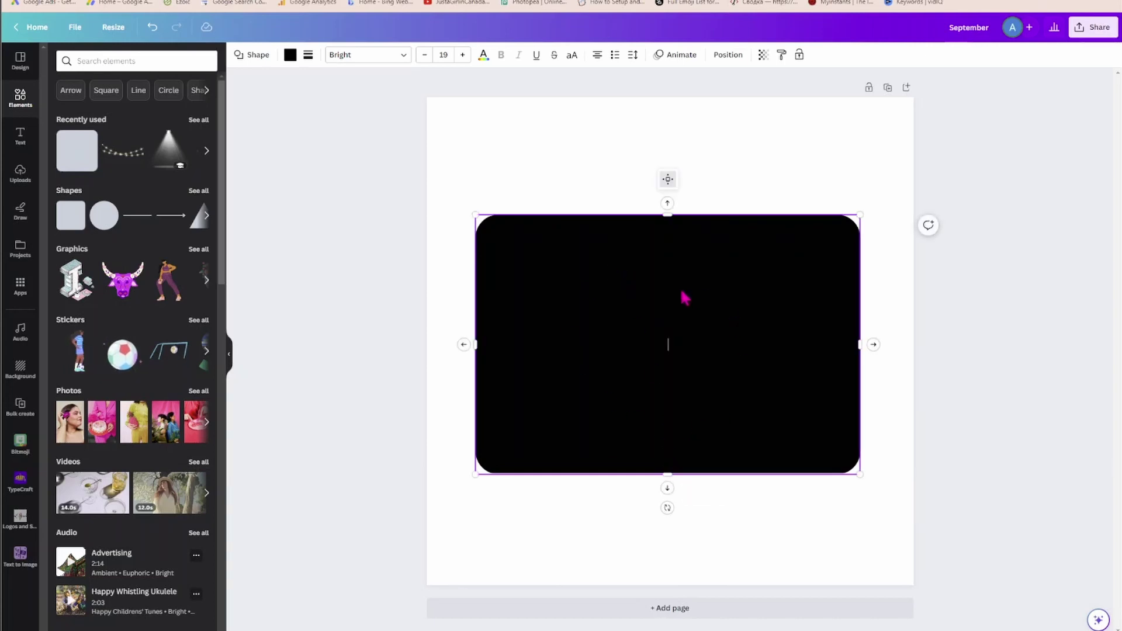
# Step: Move the black rounded shape behind the September text in the layer order and color the text white
pyautogui.click(728, 56)
pyautogui.moveTo(176, 131); pyautogui.dragTo(171, 171)
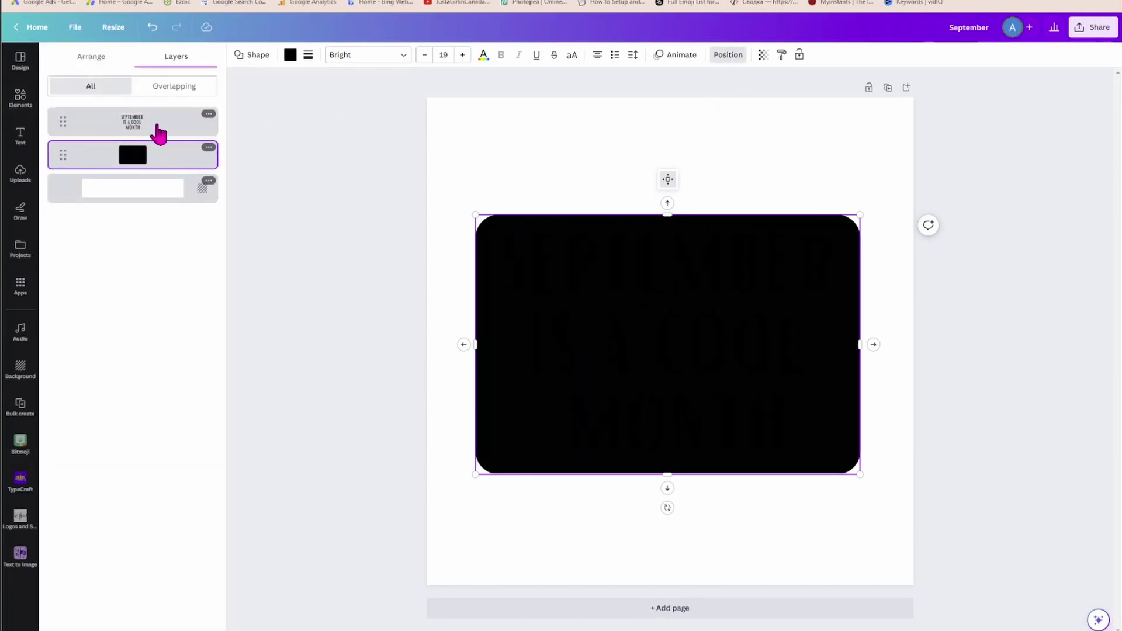
pyautogui.click(159, 133)
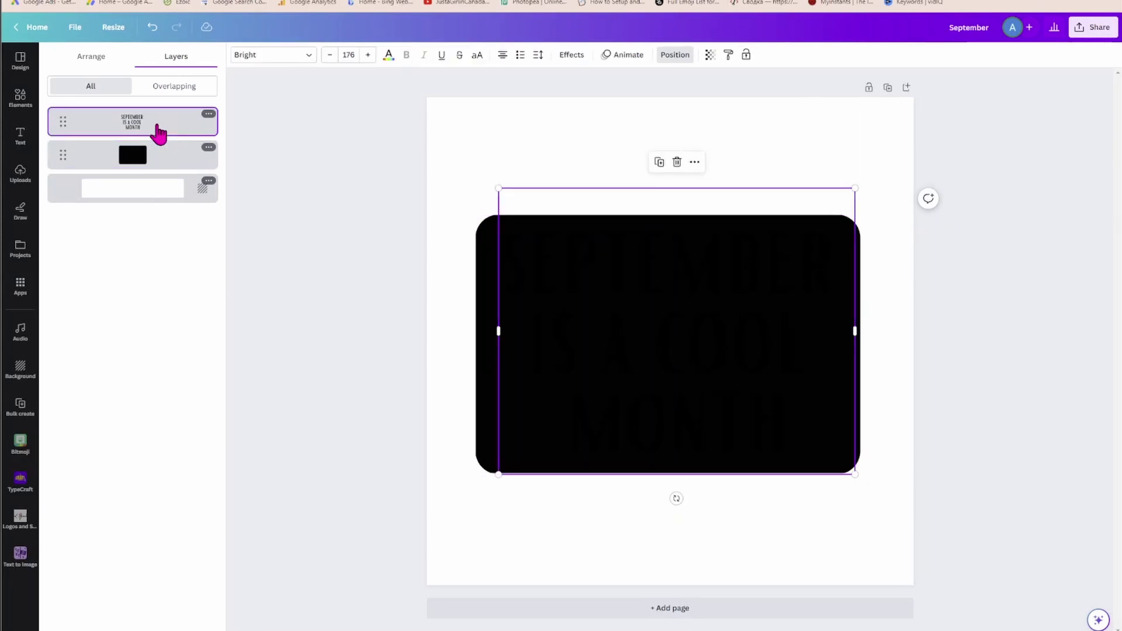
pyautogui.click(389, 56)
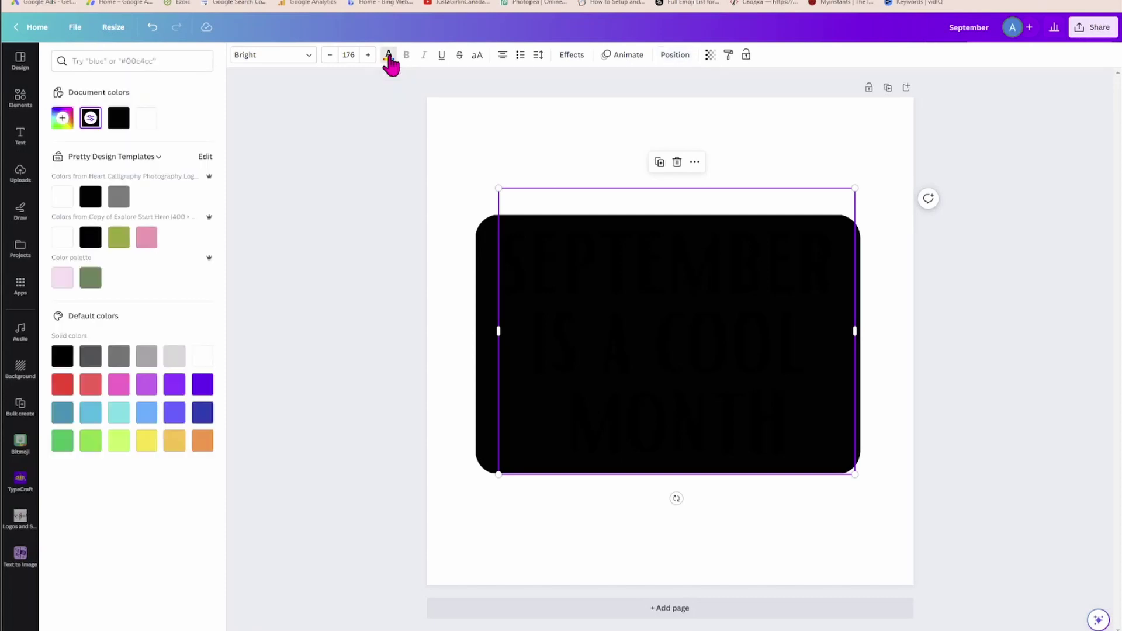
pyautogui.click(63, 196)
pyautogui.click(462, 152)
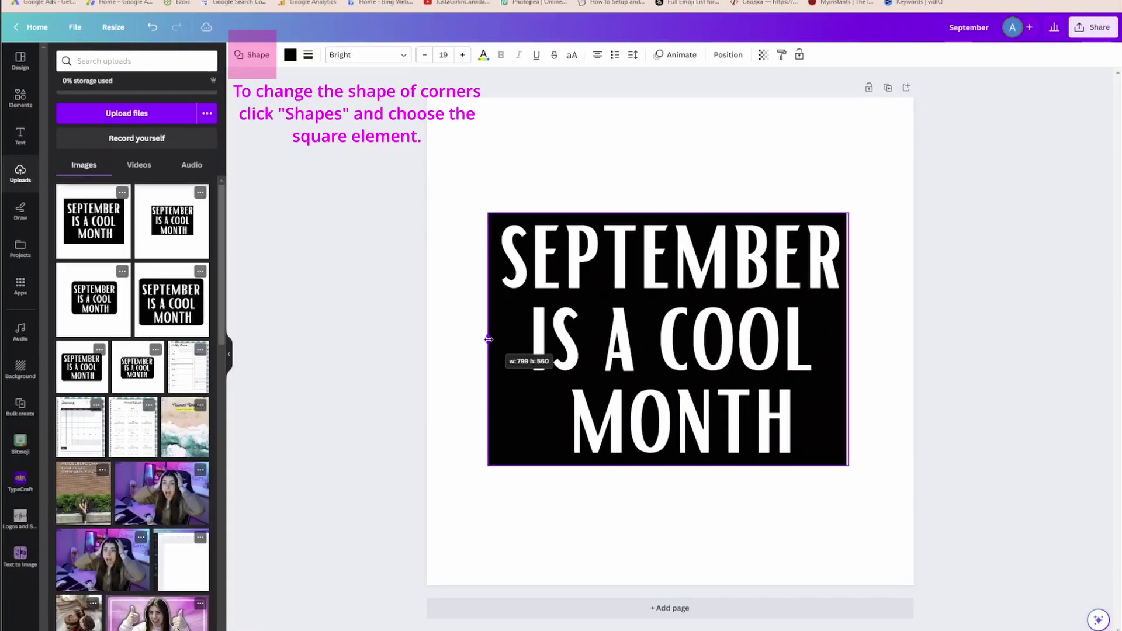
# Step: Lower the top edge of the black rectangle slightly so it frames the lettering more tightly
pyautogui.click(522, 161)
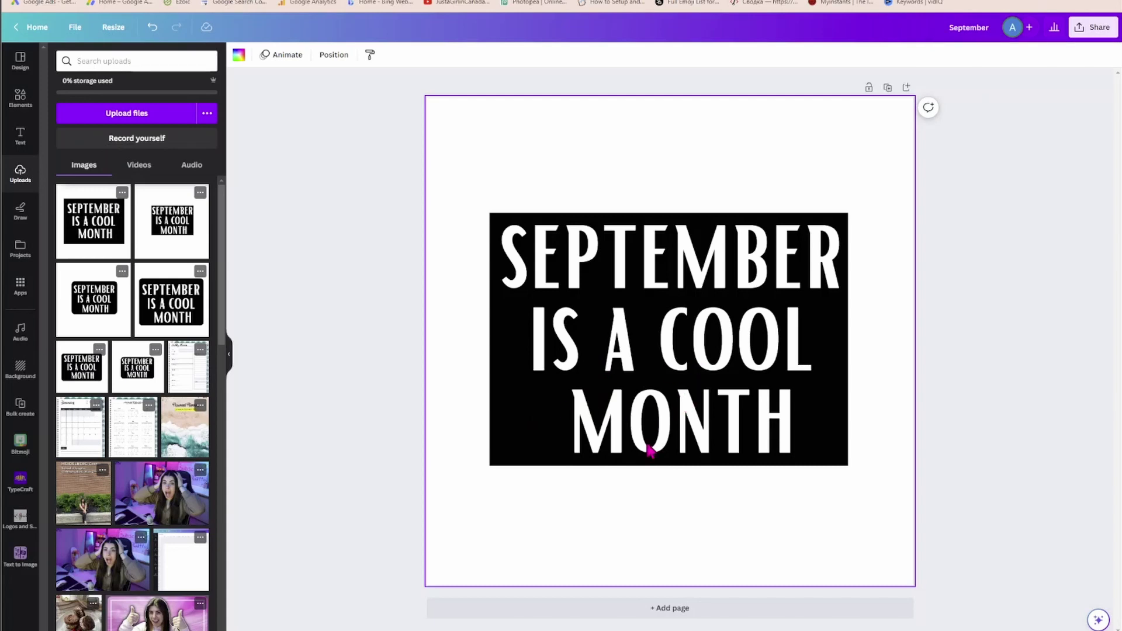
pyautogui.click(654, 461)
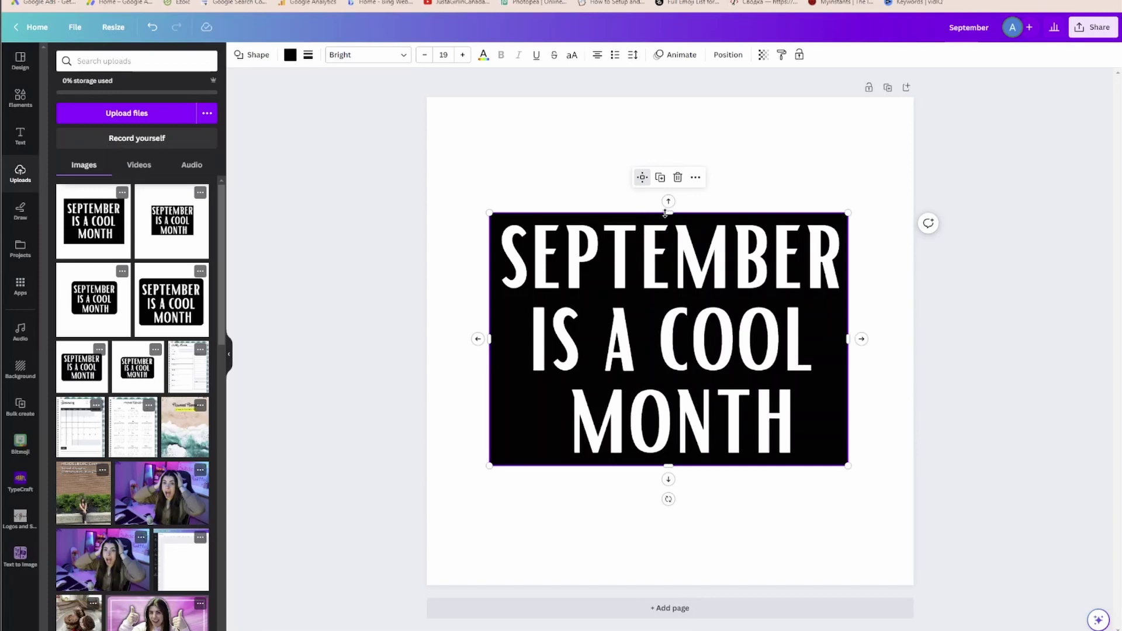
pyautogui.moveTo(664, 213)
pyautogui.mouseDown()
pyautogui.moveTo(666, 170)
pyautogui.moveTo(663, 215)
pyautogui.mouseUp()
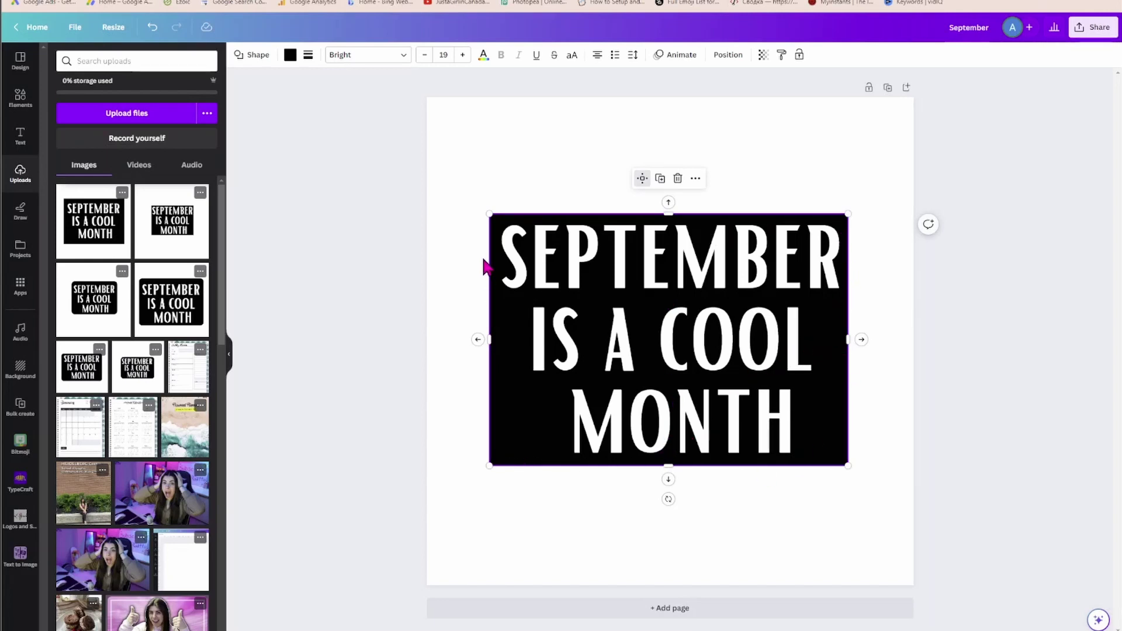
pyautogui.click(791, 175)
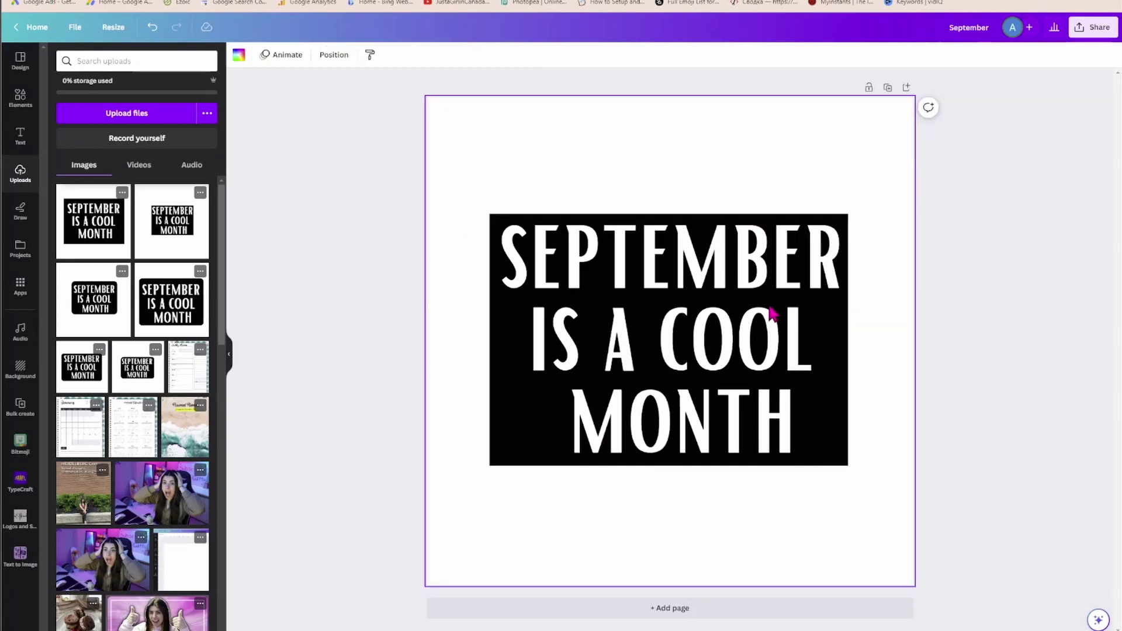
# Step: Download the design as a PNG with the size multiplier at 1
pyautogui.click(1093, 30)
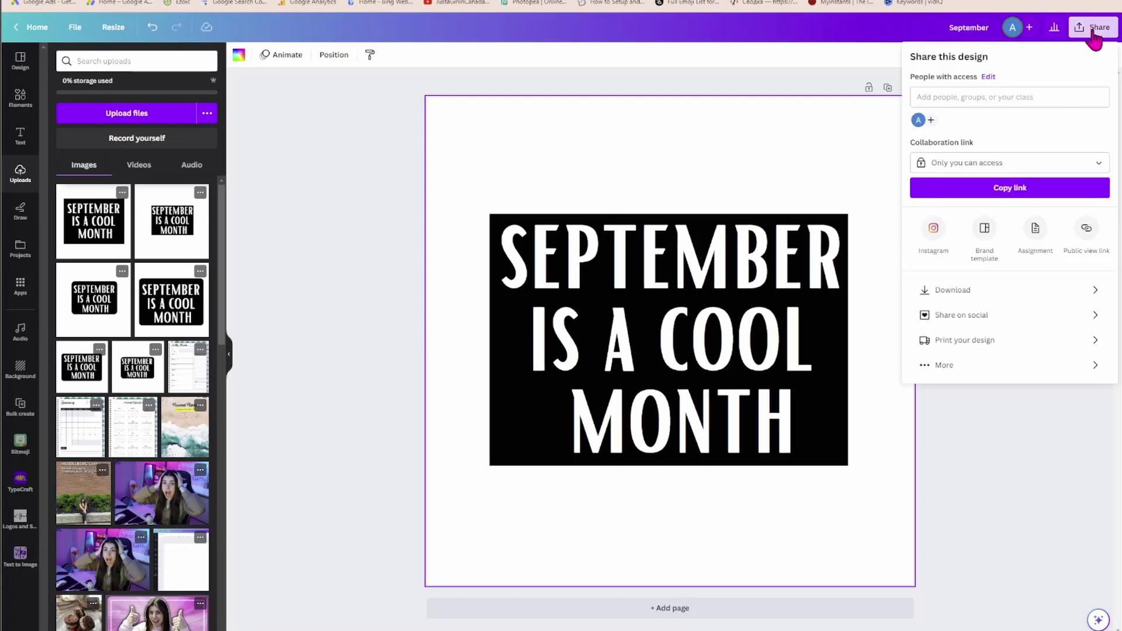
pyautogui.click(944, 292)
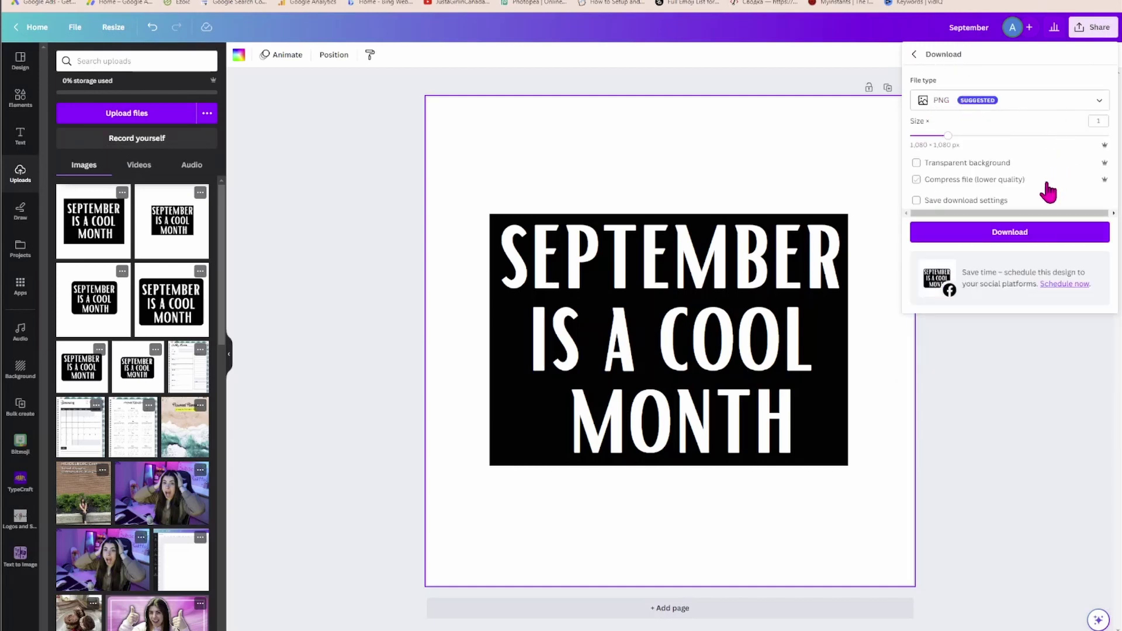
pyautogui.click(1003, 240)
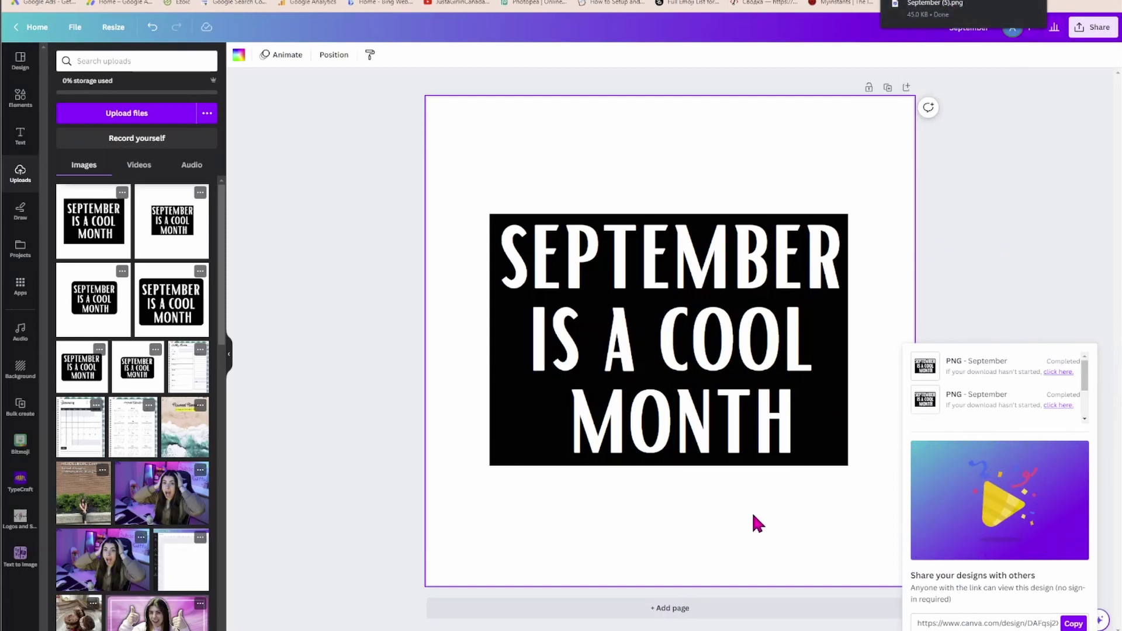
# Step: Add a second page and place the downloaded September (5).png on it
pyautogui.click(672, 609)
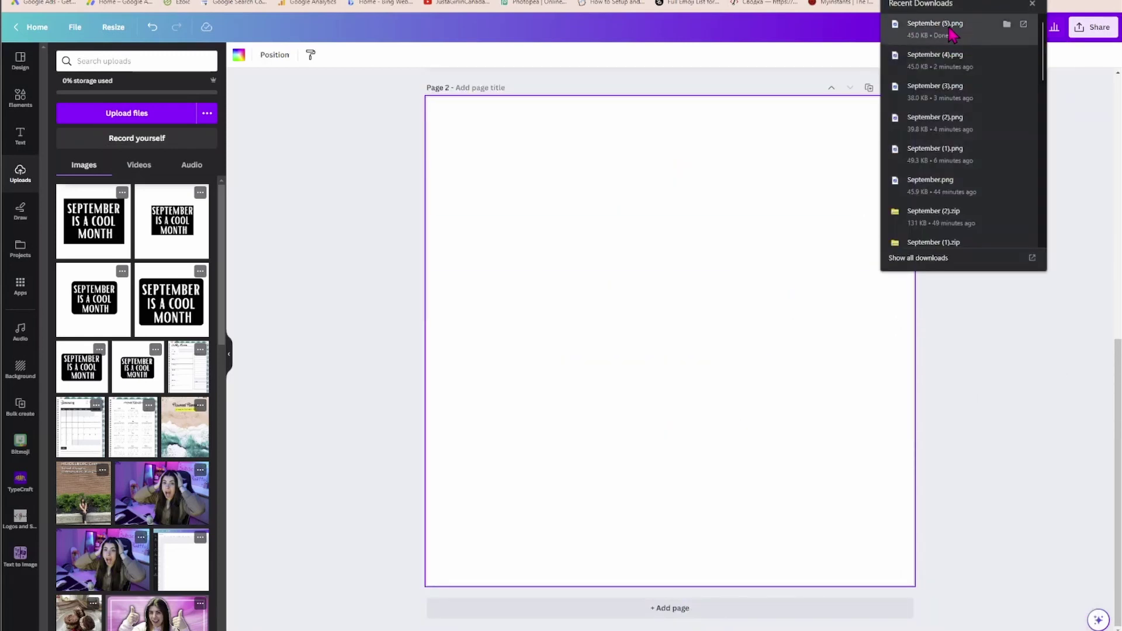
pyautogui.moveTo(948, 37); pyautogui.dragTo(716, 259)
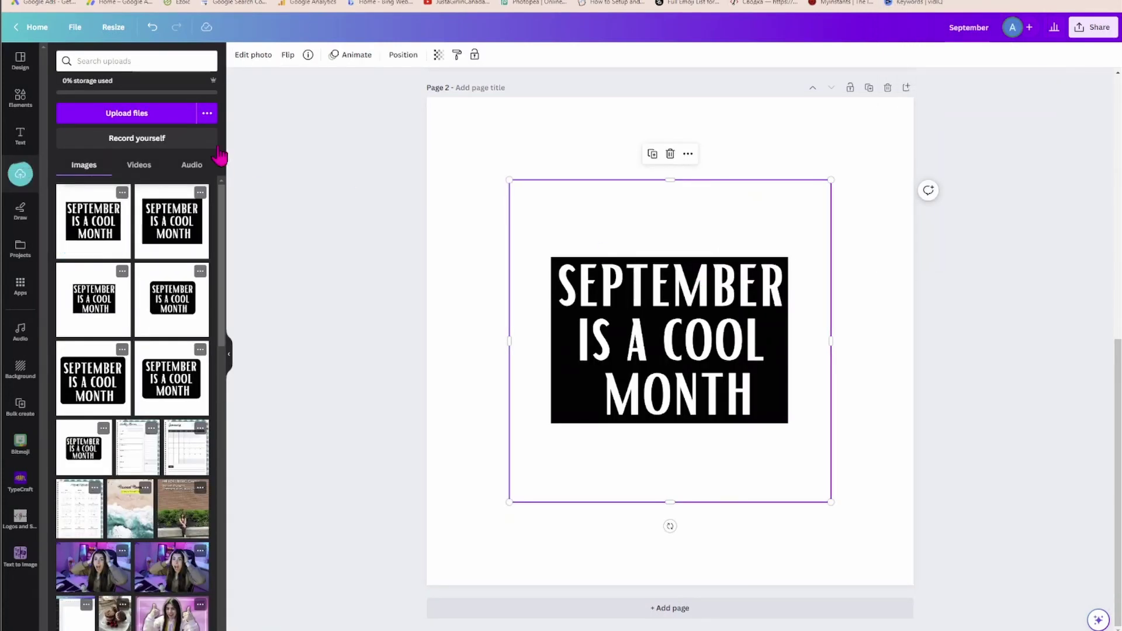
# Step: Remove the background of the placed September image with BG Remover and check the cut-out letters
pyautogui.click(246, 57)
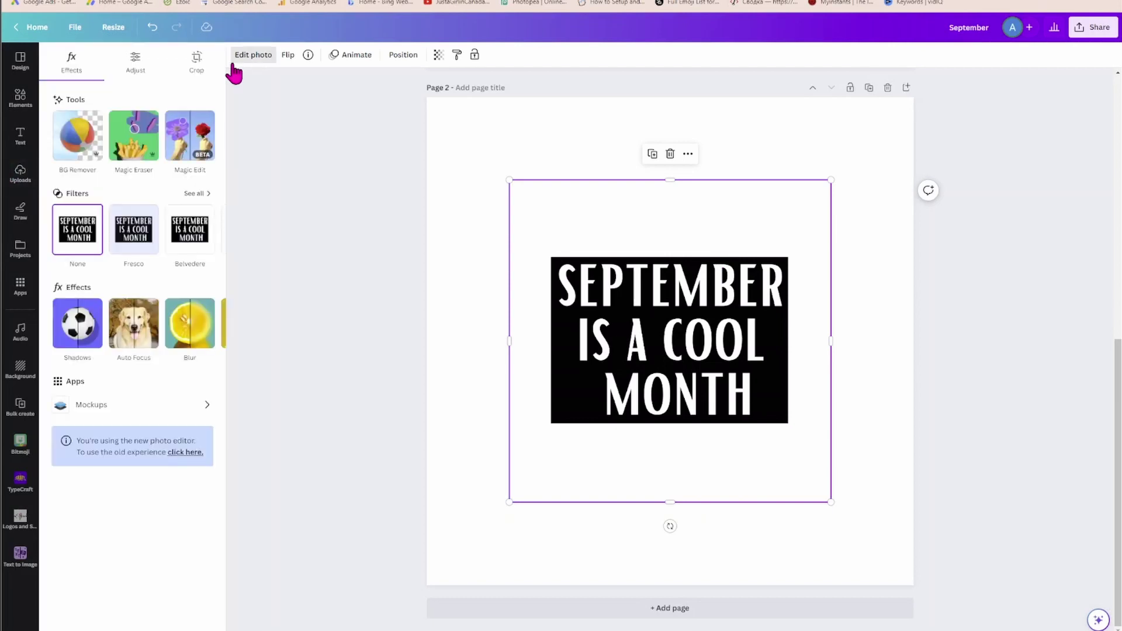
pyautogui.click(76, 139)
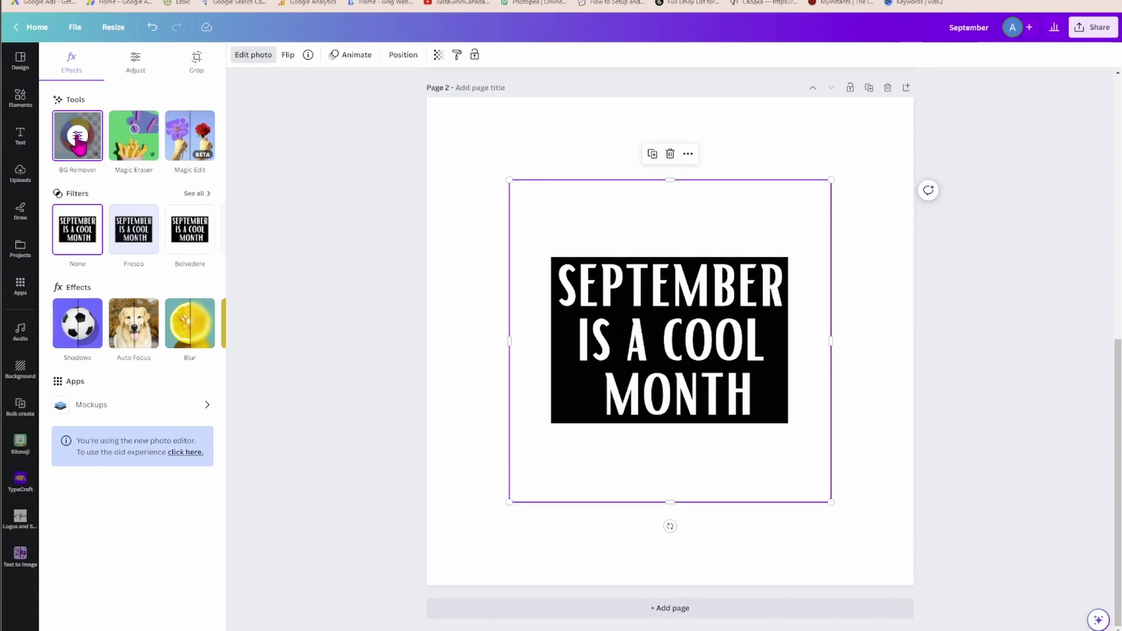
pyautogui.click(77, 138)
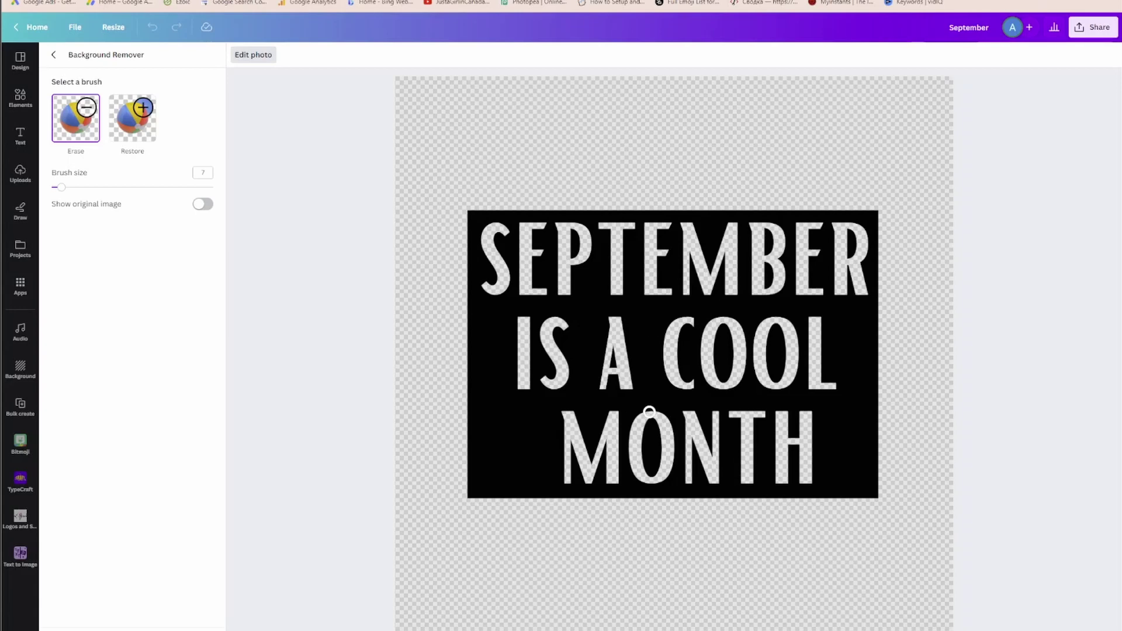
pyautogui.click(53, 55)
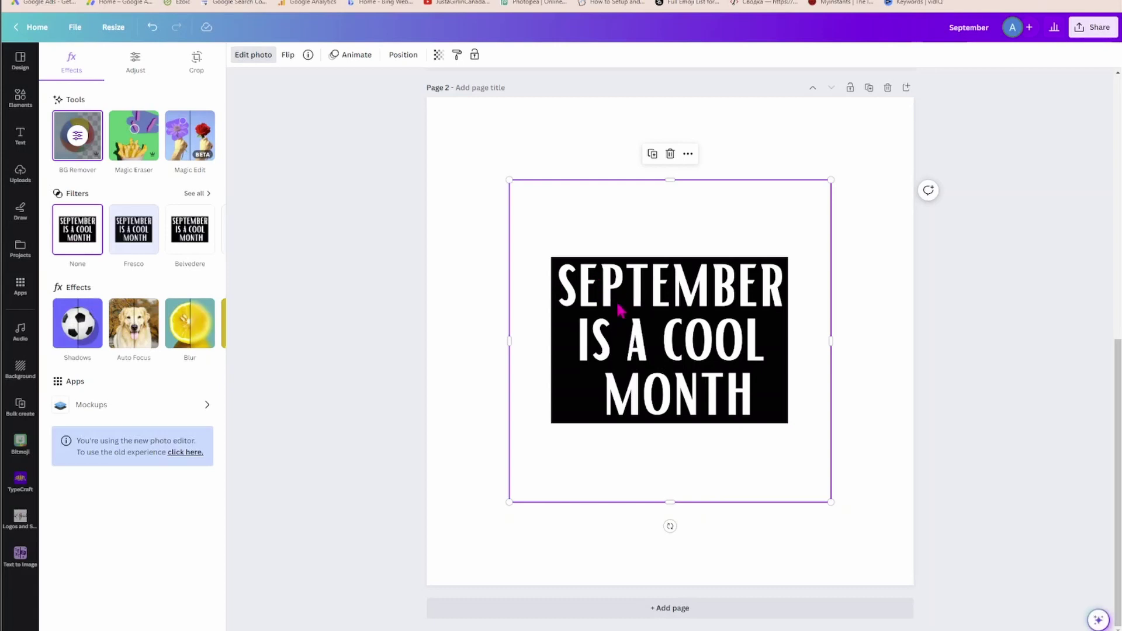
# Step: Add a third page and search the photo elements for "field of poppys"
pyautogui.click(656, 611)
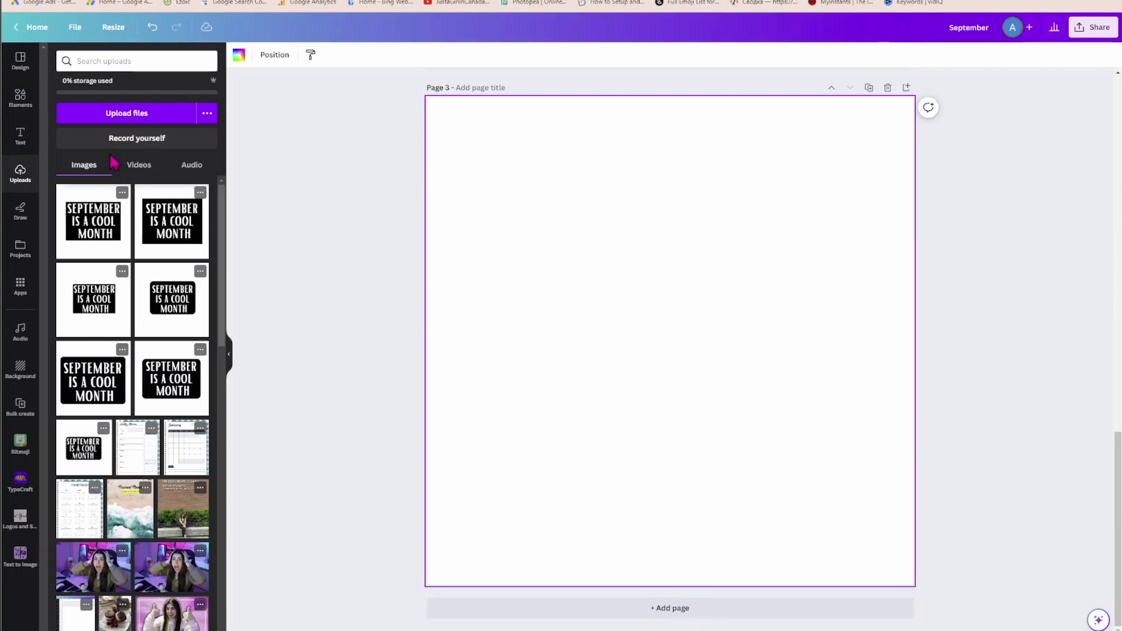
pyautogui.click(26, 106)
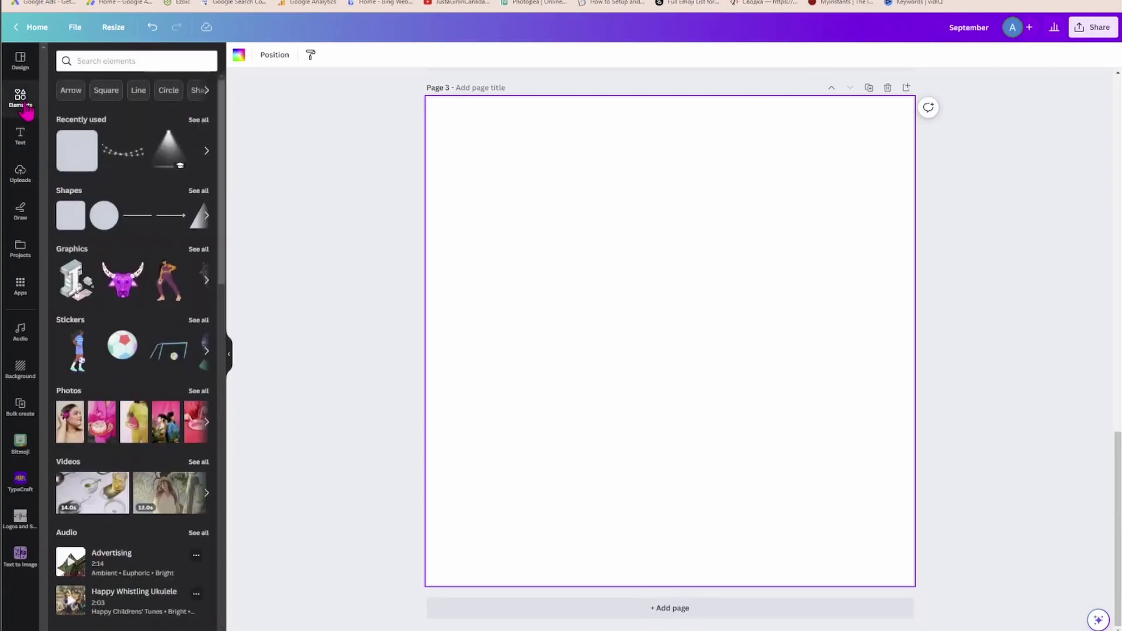
pyautogui.click(134, 61)
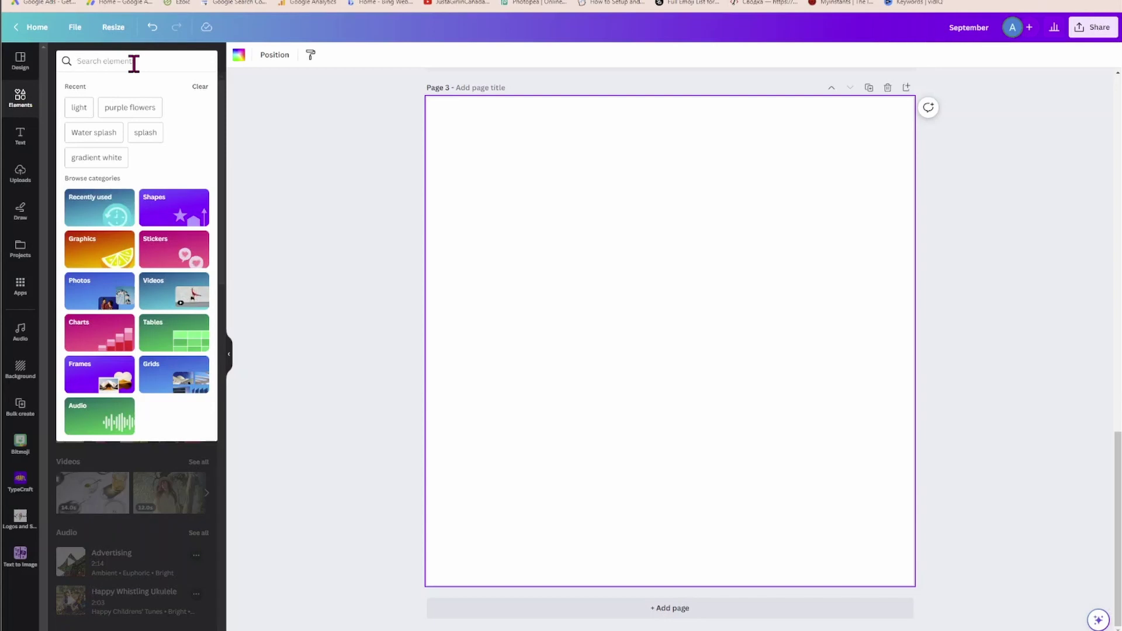
pyautogui.write('field ')
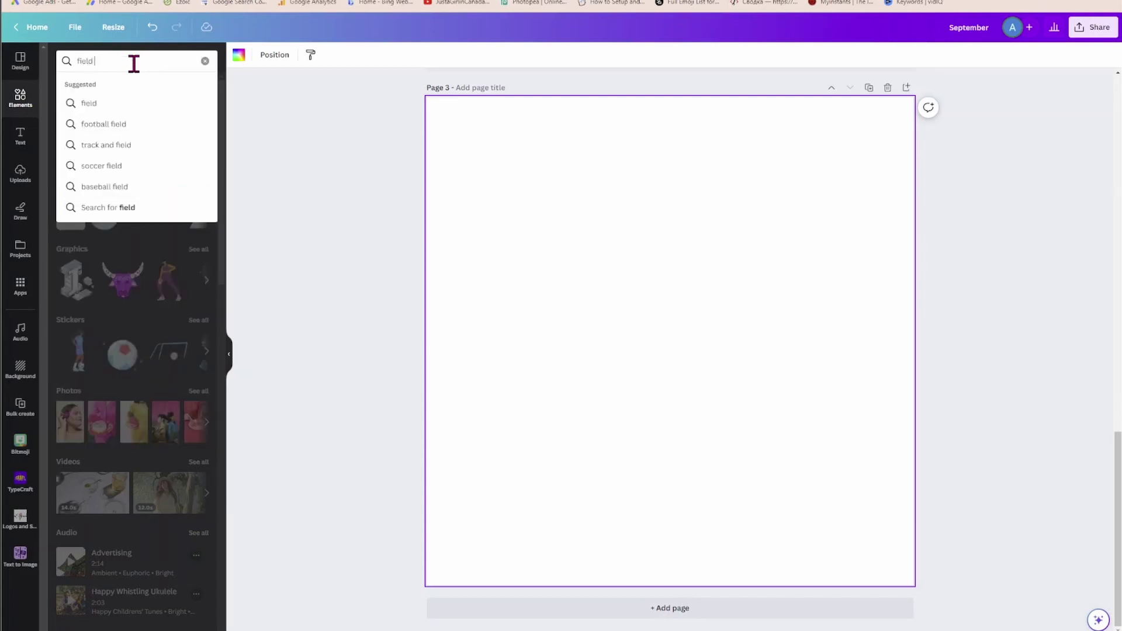
pyautogui.write('of poppy')
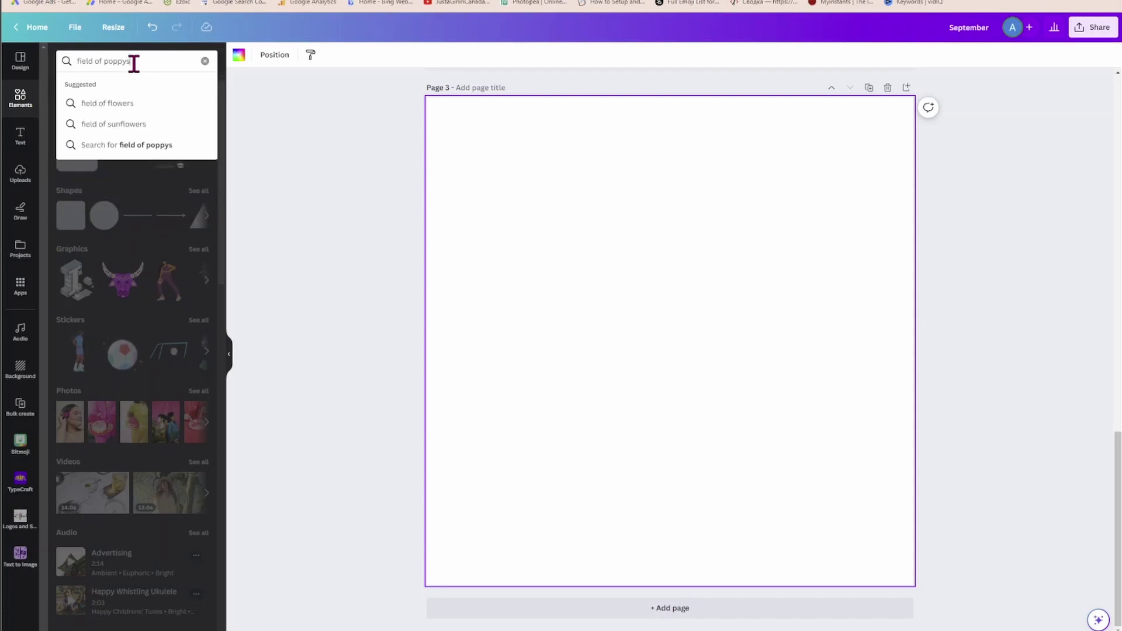
pyautogui.write('s')
pyautogui.press('Return')
pyautogui.click(131, 86)
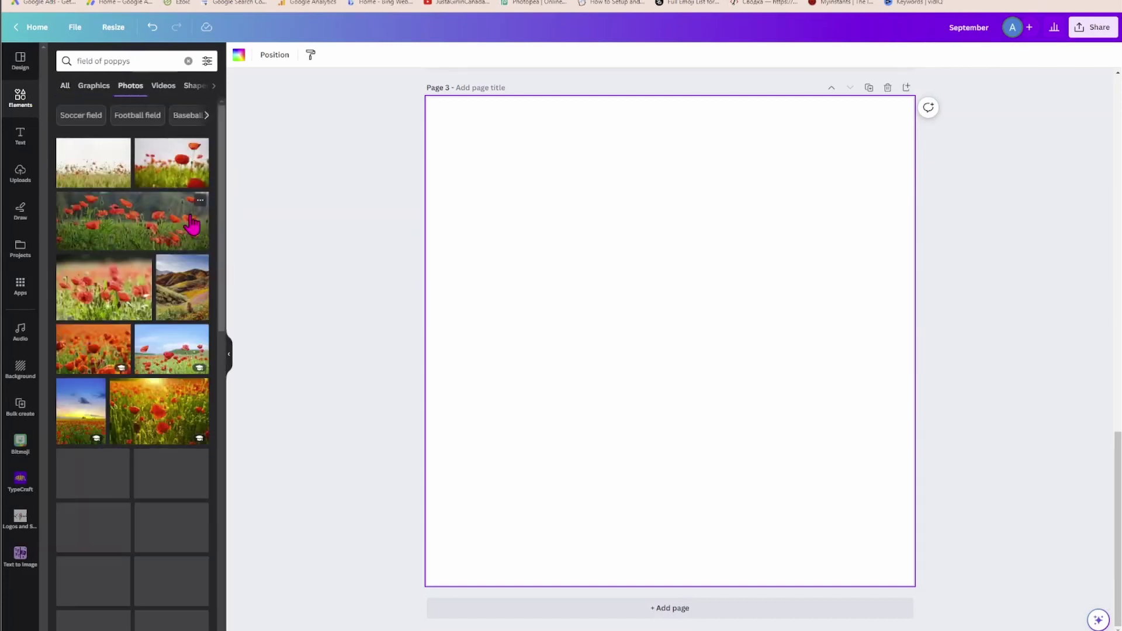
# Step: Insert the photo of red poppies with a blurred pink field and set it as the background of page 3
pyautogui.click(117, 313)
pyautogui.rightClick(625, 309)
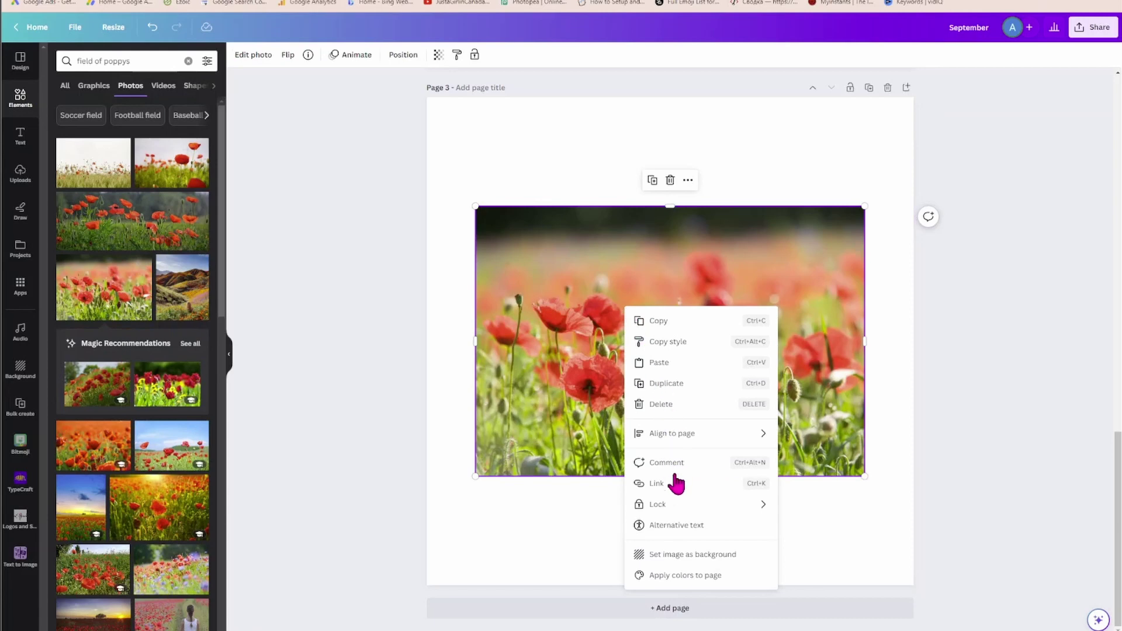
pyautogui.click(677, 554)
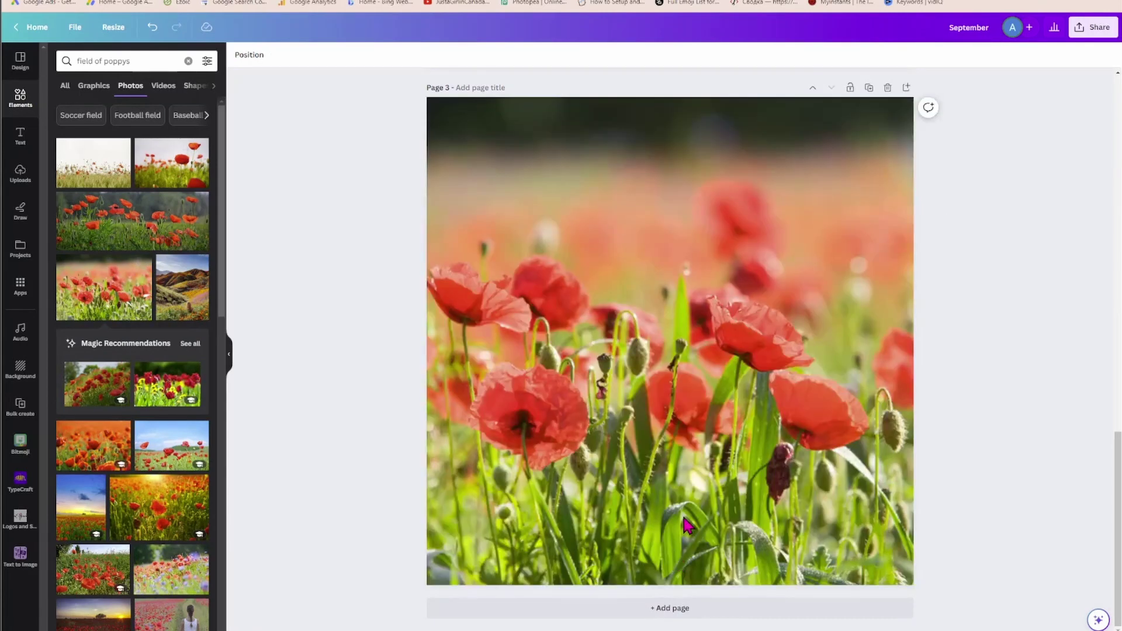
# Step: Move the cut-out September image from page 2 onto the poppy photo on page 3
pyautogui.scroll(7, 688, 525)
pyautogui.click(688, 285)
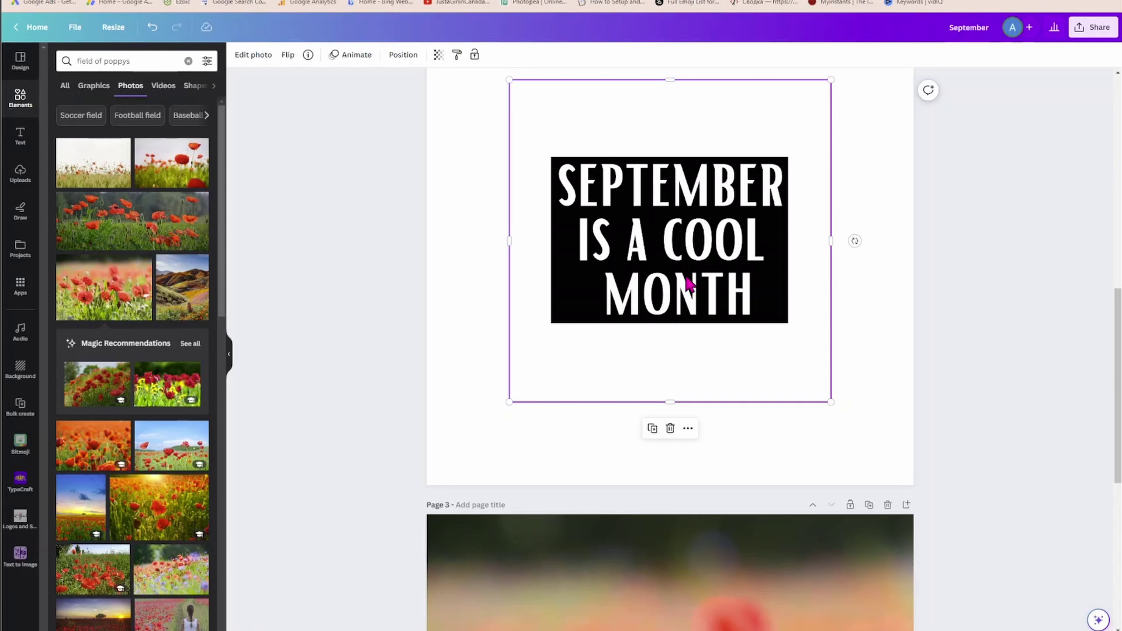
pyautogui.moveTo(688, 285); pyautogui.dragTo(700, 439)
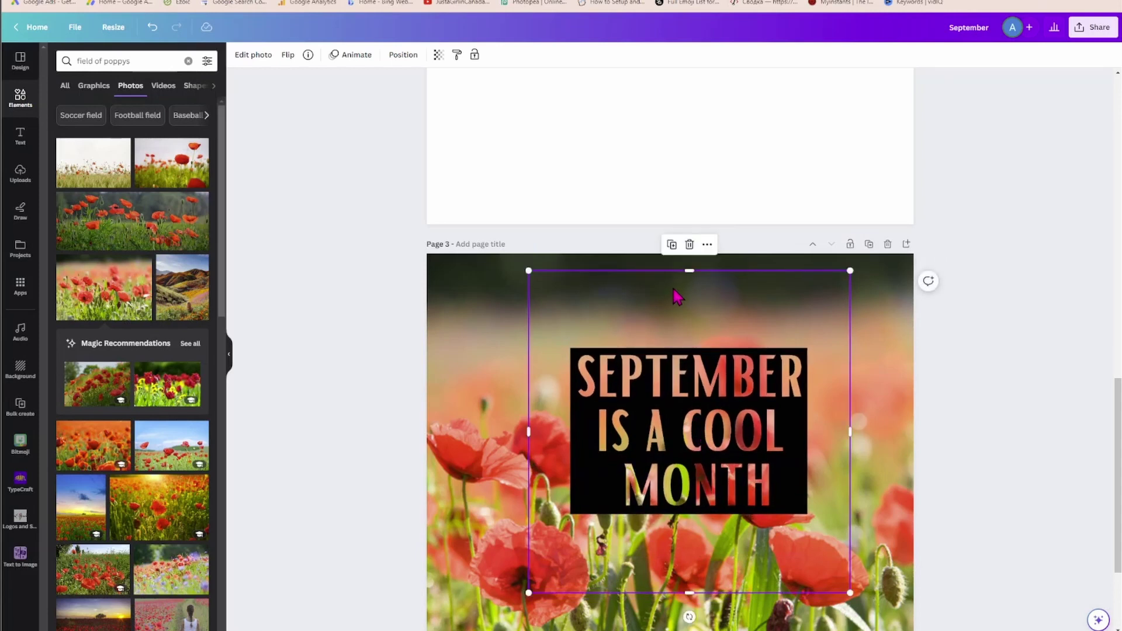
# Step: Crop the empty margins on all four sides of the September cut-out and enlarge it toward the page's upper right corner
pyautogui.moveTo(690, 269); pyautogui.dragTo(690, 341)
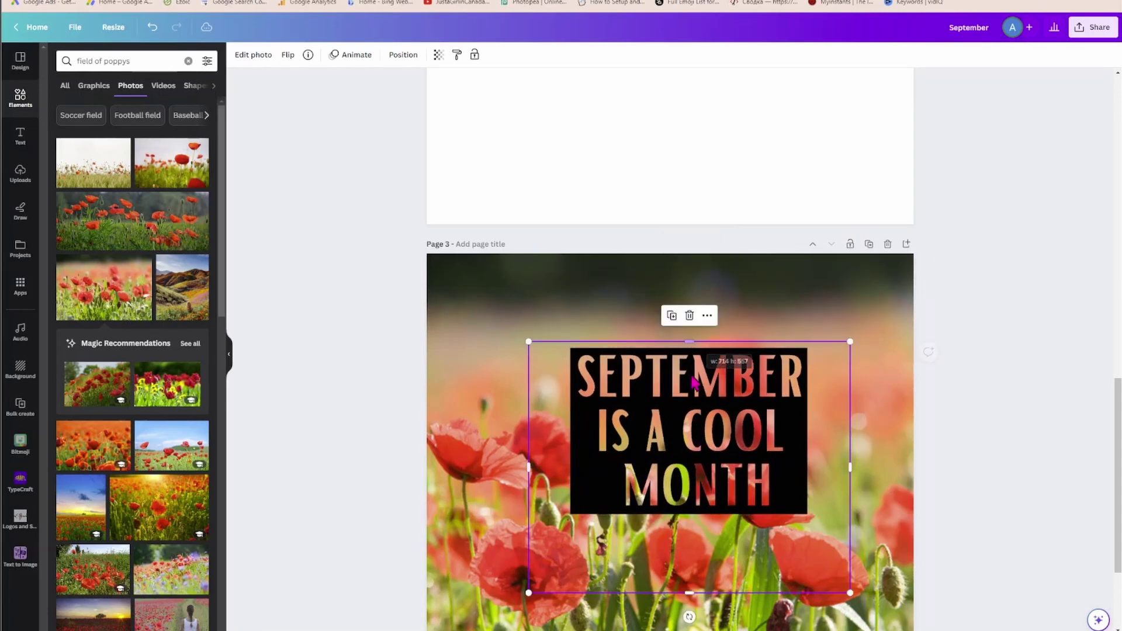
pyautogui.moveTo(689, 592); pyautogui.dragTo(689, 517)
pyautogui.moveTo(840, 428); pyautogui.dragTo(801, 429)
pyautogui.moveTo(539, 427); pyautogui.dragTo(579, 429)
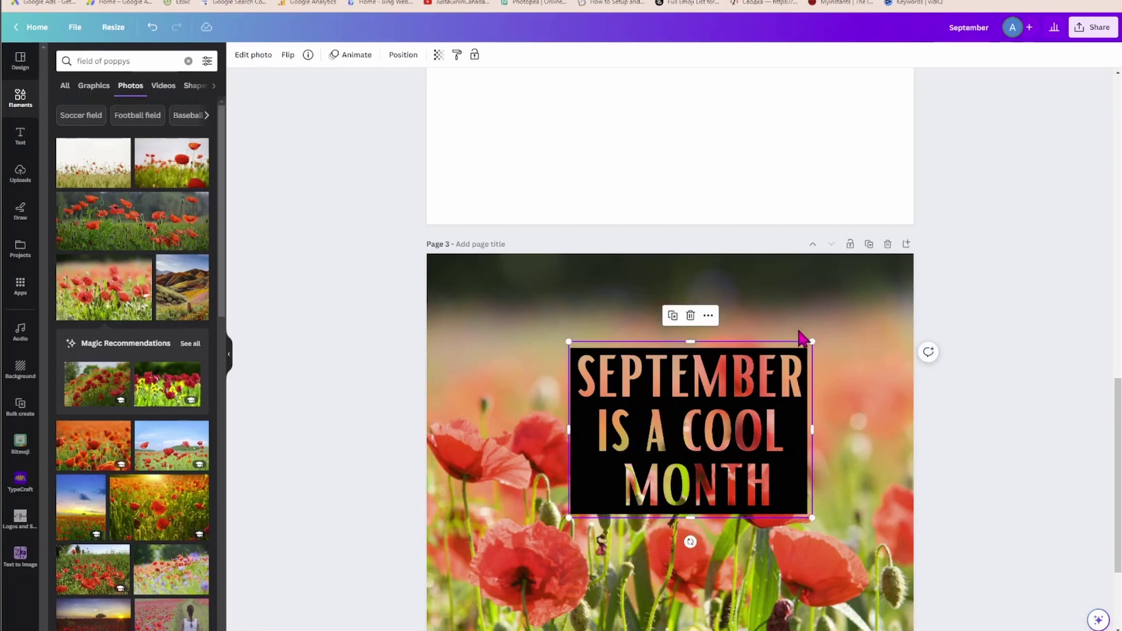
pyautogui.moveTo(811, 341); pyautogui.dragTo(914, 268)
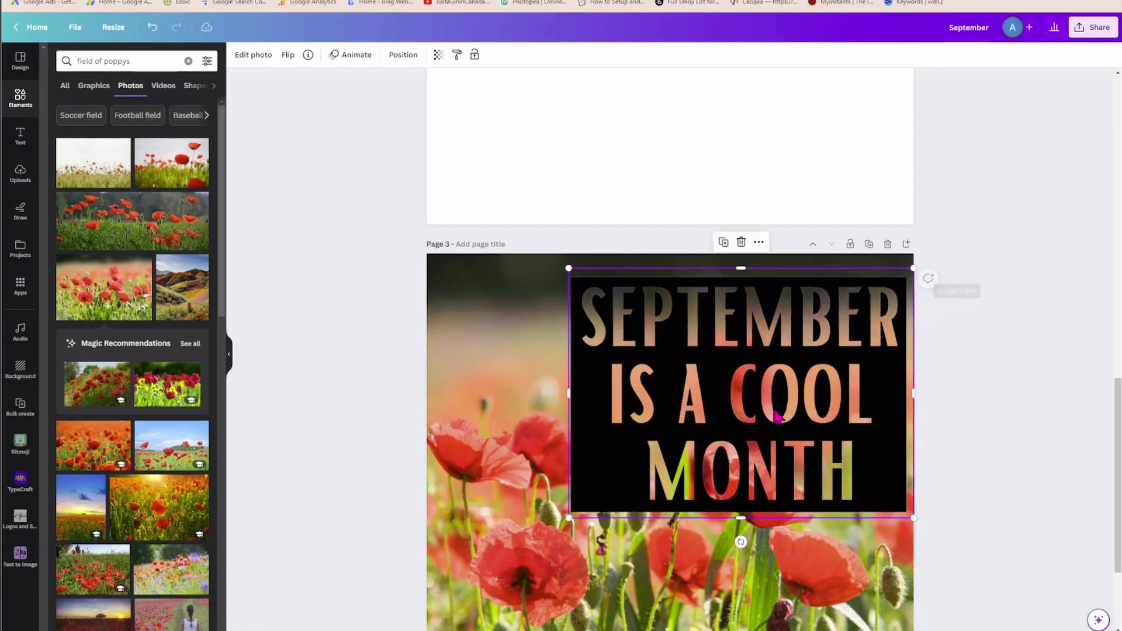
# Step: Enlarge the September cut-out to the full width of page 3 and centre it horizontally over the poppy photo
pyautogui.moveTo(565, 522); pyautogui.dragTo(427, 621)
pyautogui.scroll(-3, 832, 443)
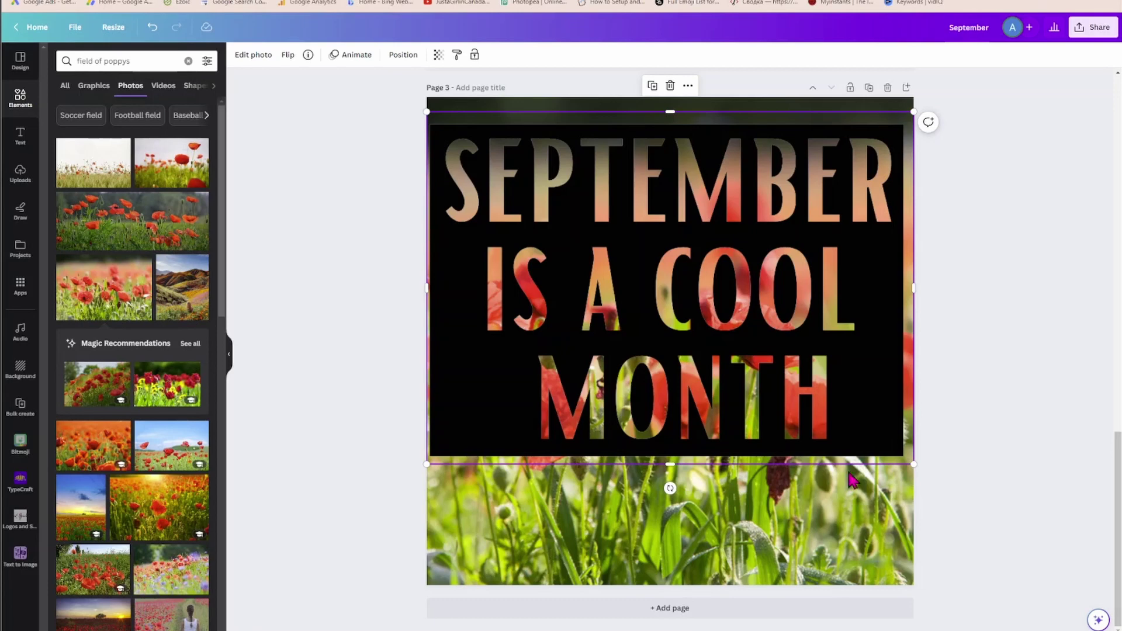
pyautogui.moveTo(914, 464); pyautogui.dragTo(925, 473)
pyautogui.moveTo(852, 444); pyautogui.dragTo(842, 465)
pyautogui.moveTo(919, 320); pyautogui.dragTo(910, 321)
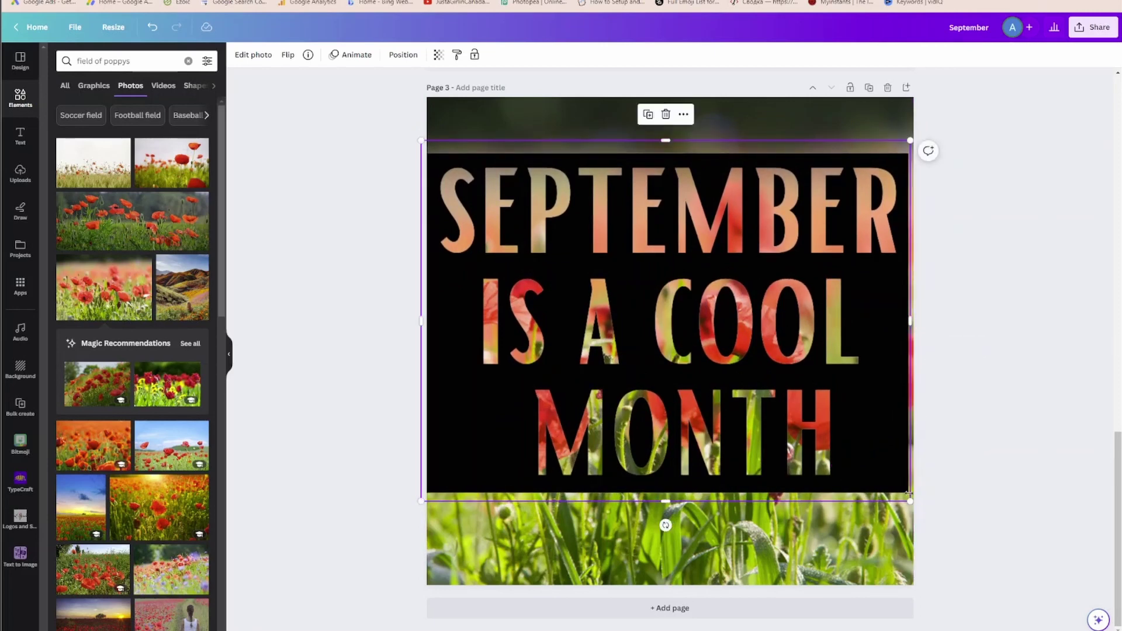
pyautogui.moveTo(909, 502); pyautogui.dragTo(913, 506)
pyautogui.click(1002, 300)
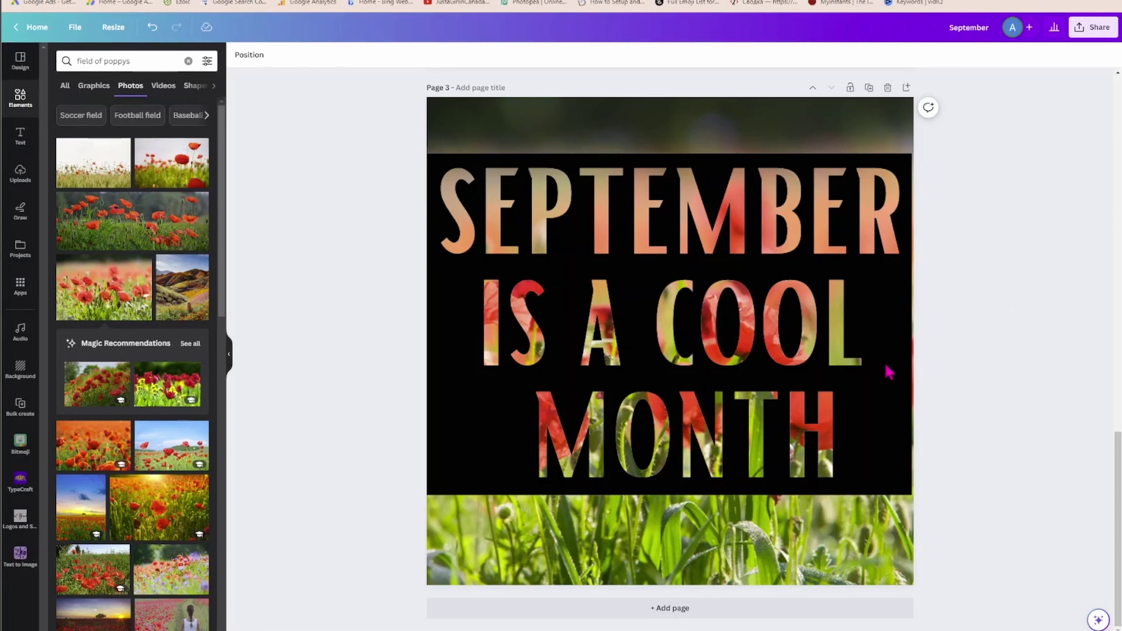
pyautogui.moveTo(888, 376); pyautogui.dragTo(886, 374)
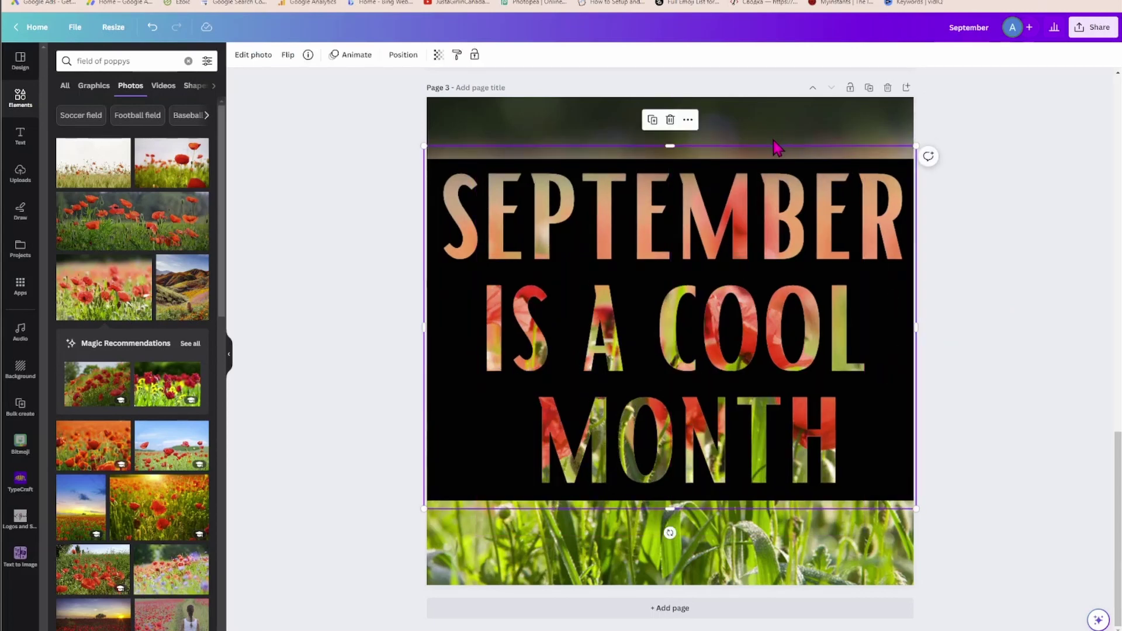
pyautogui.click(397, 139)
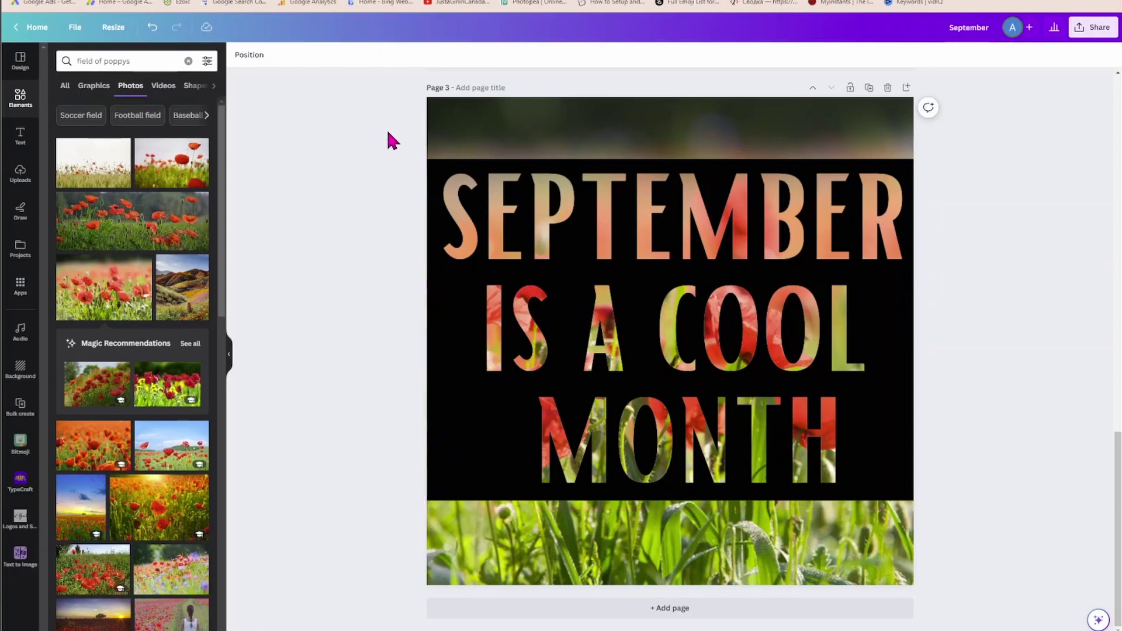
# Step: Insert a rounded square on page 3, fill it black, and fit it into the strip above the lettering
pyautogui.click(21, 107)
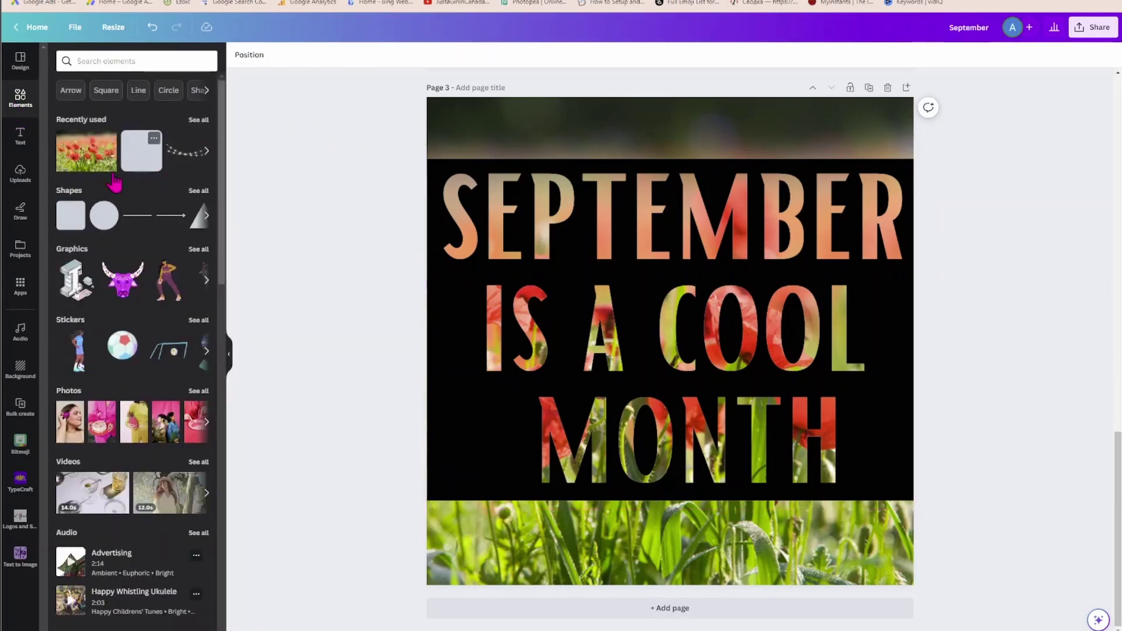
pyautogui.click(142, 155)
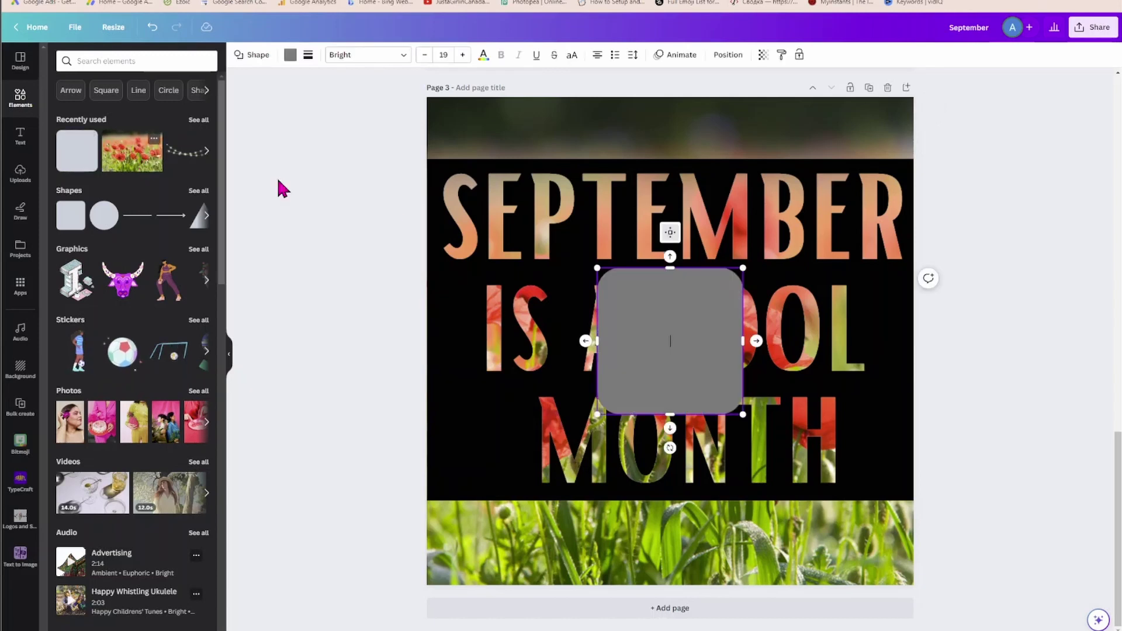
pyautogui.click(290, 55)
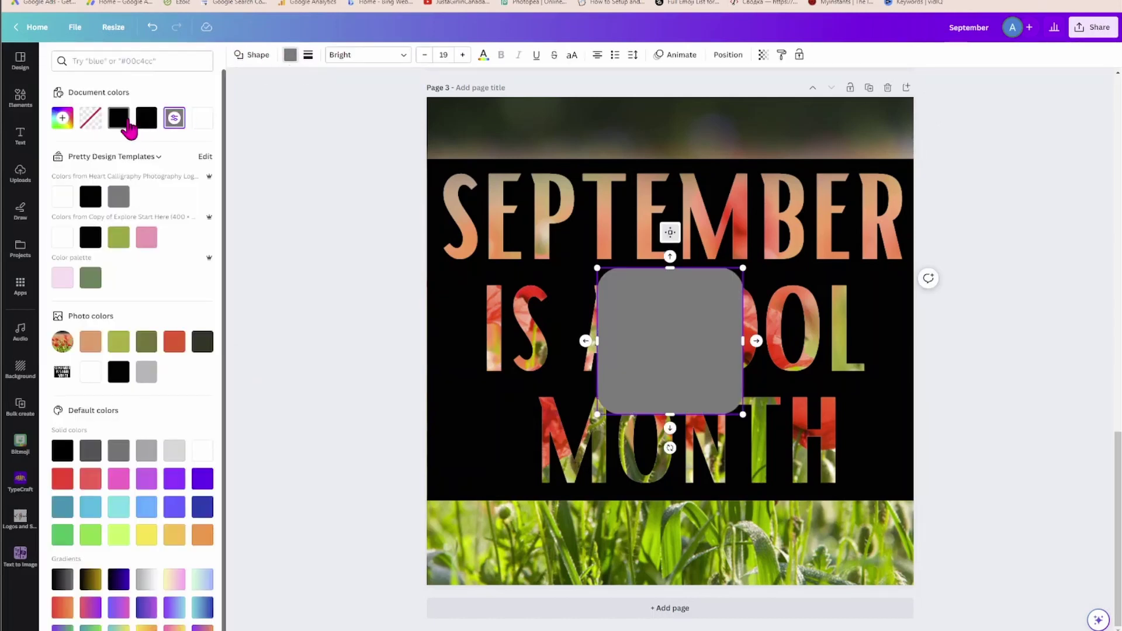
pyautogui.click(147, 123)
pyautogui.moveTo(633, 338); pyautogui.dragTo(629, 173)
pyautogui.moveTo(662, 243); pyautogui.dragTo(666, 164)
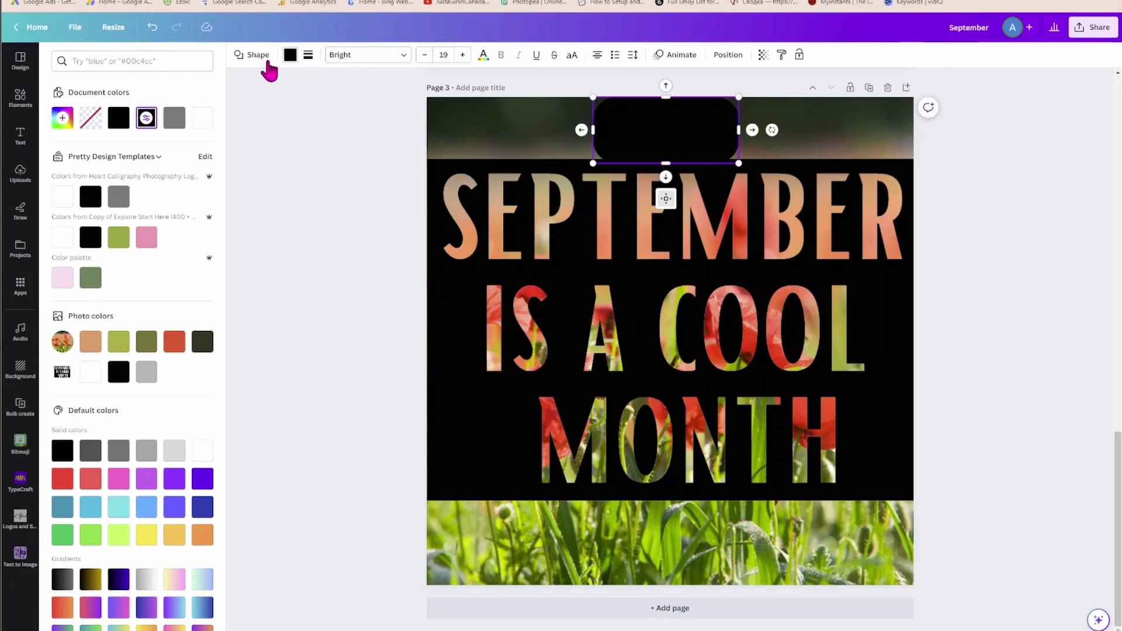
# Step: Change the black shape to a sharp-cornered square and stretch it into a full-width band covering the photo above the cut-out
pyautogui.click(241, 58)
pyautogui.click(82, 115)
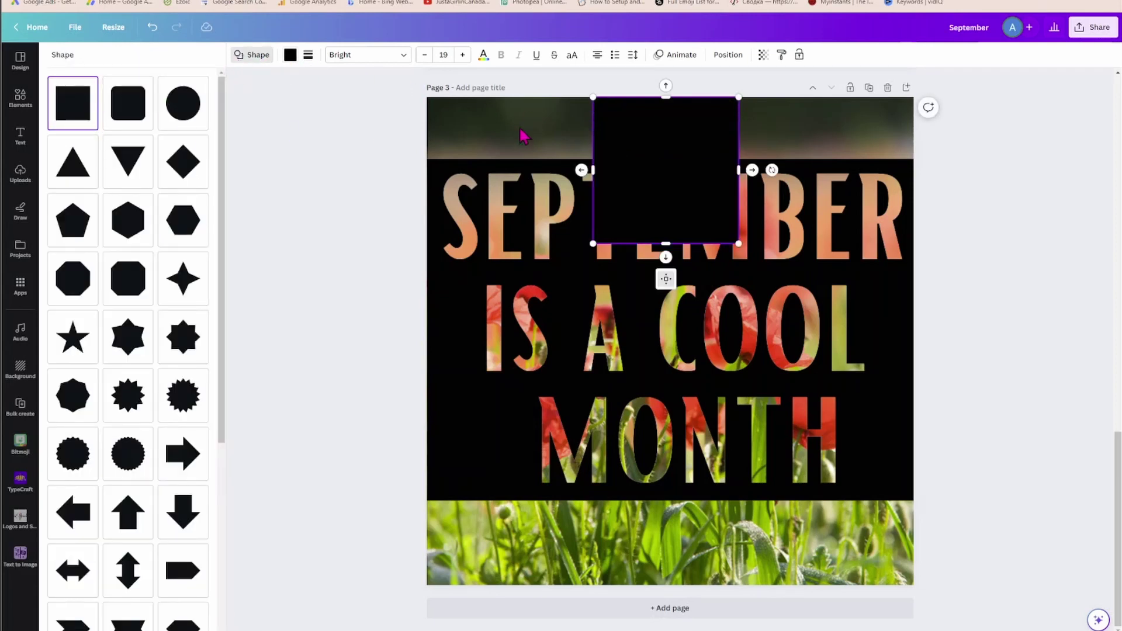
pyautogui.moveTo(666, 243); pyautogui.dragTo(666, 159)
pyautogui.click(723, 140)
pyautogui.moveTo(738, 128); pyautogui.dragTo(915, 130)
pyautogui.moveTo(592, 128); pyautogui.dragTo(428, 134)
pyautogui.click(390, 151)
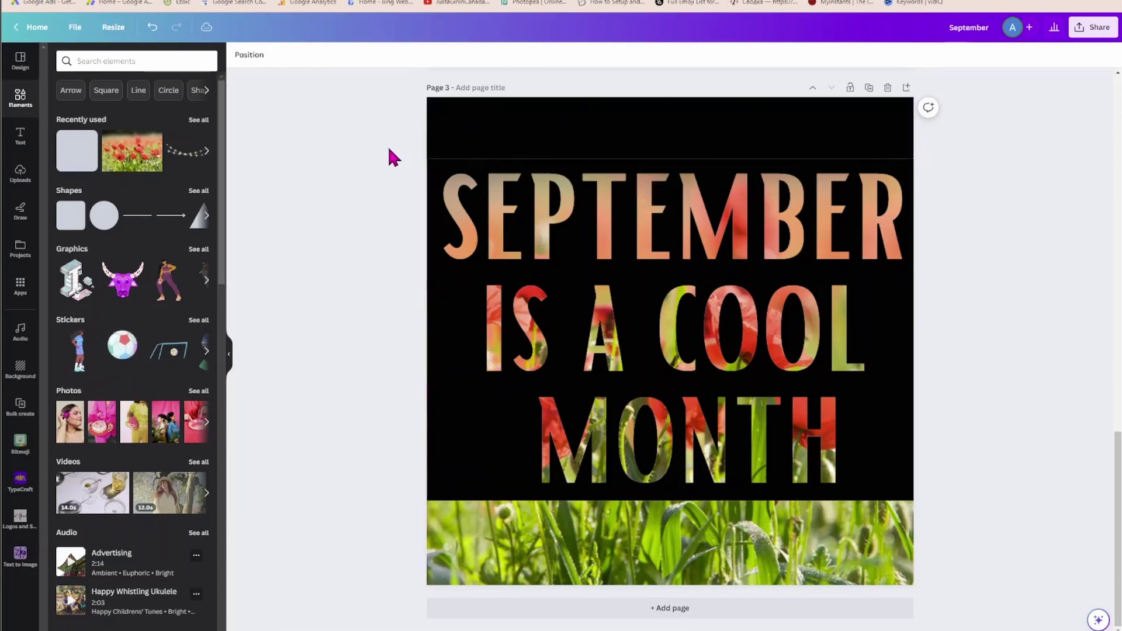
pyautogui.click(589, 142)
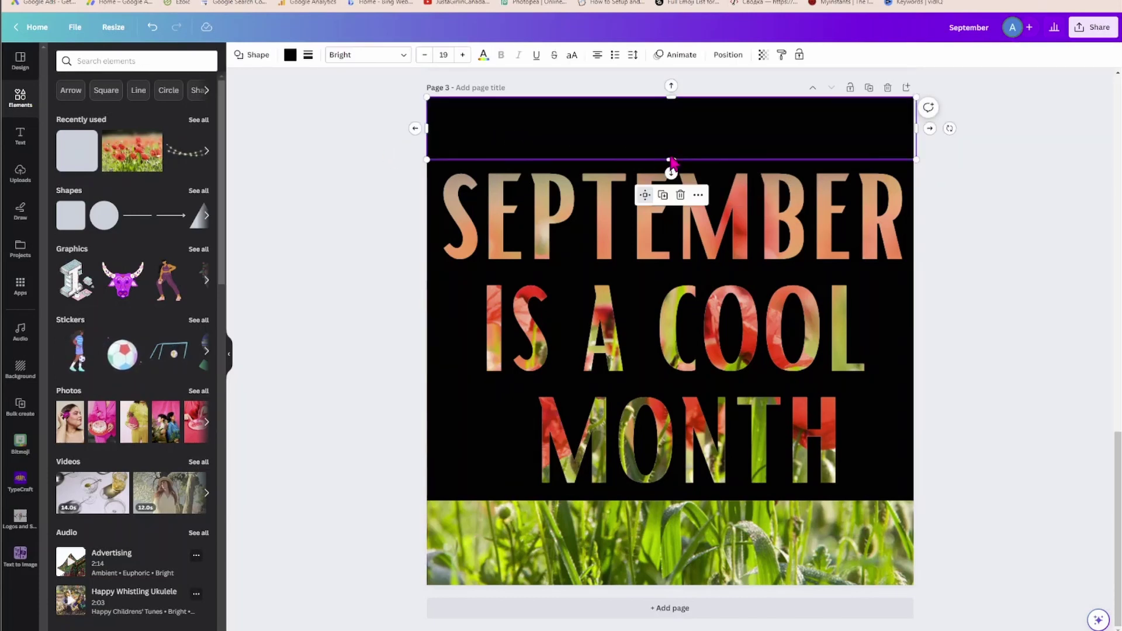
pyautogui.moveTo(669, 158); pyautogui.dragTo(670, 159)
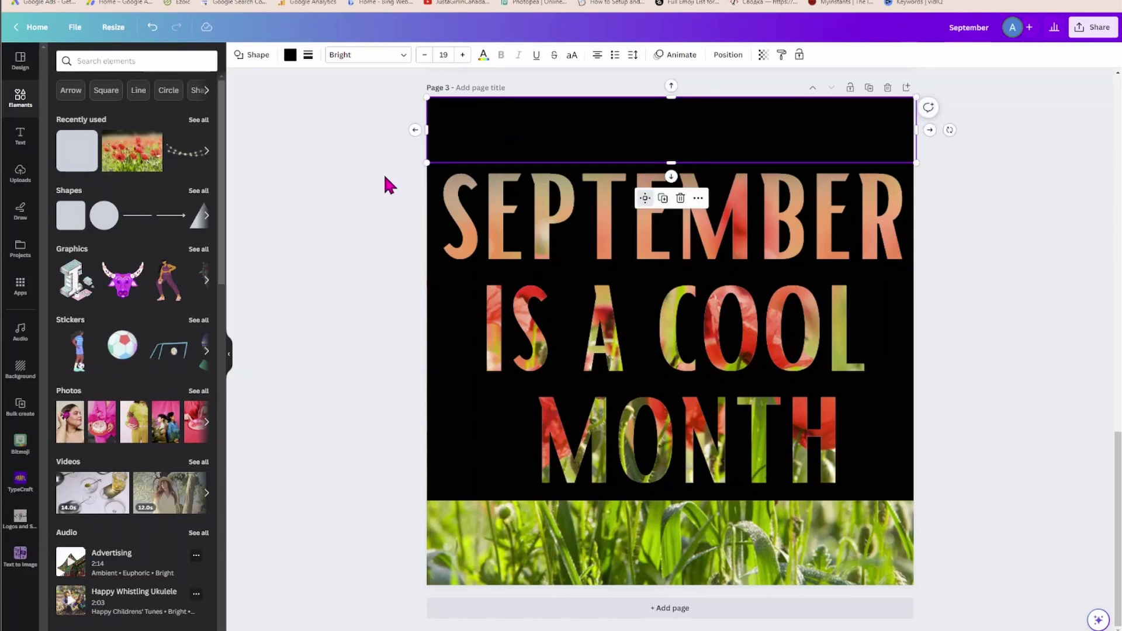
pyautogui.click(381, 183)
# Step: Place a copy of the black band at the page's lower edge, sized to cover the grass below the cut-out
pyautogui.click(841, 140)
pyautogui.click(968, 213)
pyautogui.click(851, 141)
pyautogui.moveTo(645, 198); pyautogui.dragTo(670, 585)
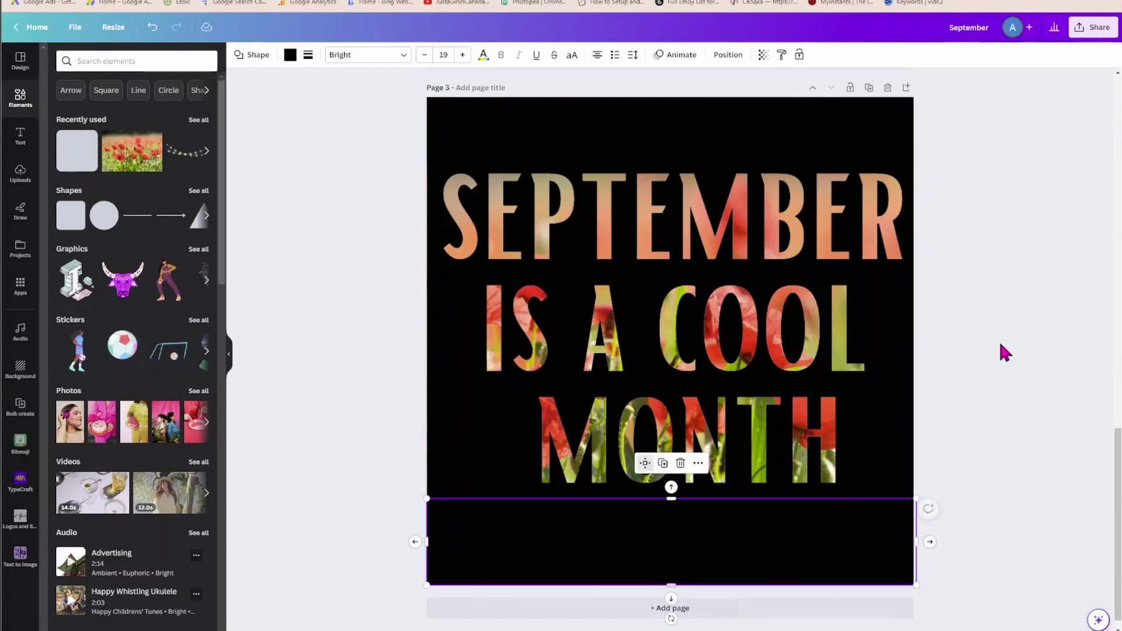
pyautogui.click(1019, 326)
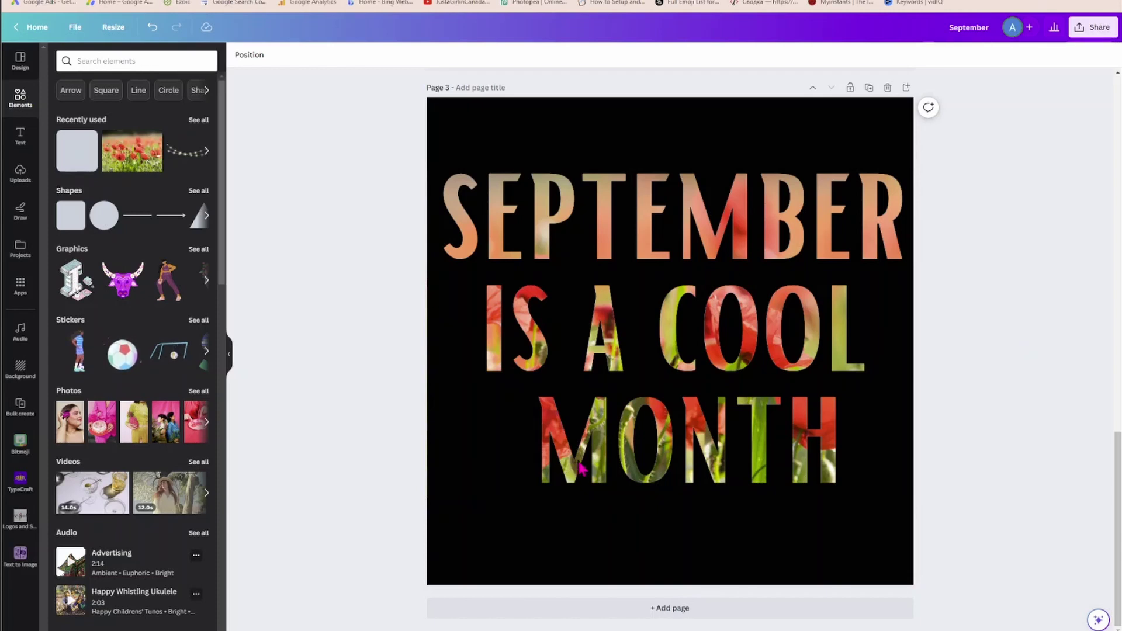
# Step: Try the Fuchsia and Blush duotone effects on the September cut-out
pyautogui.click(496, 416)
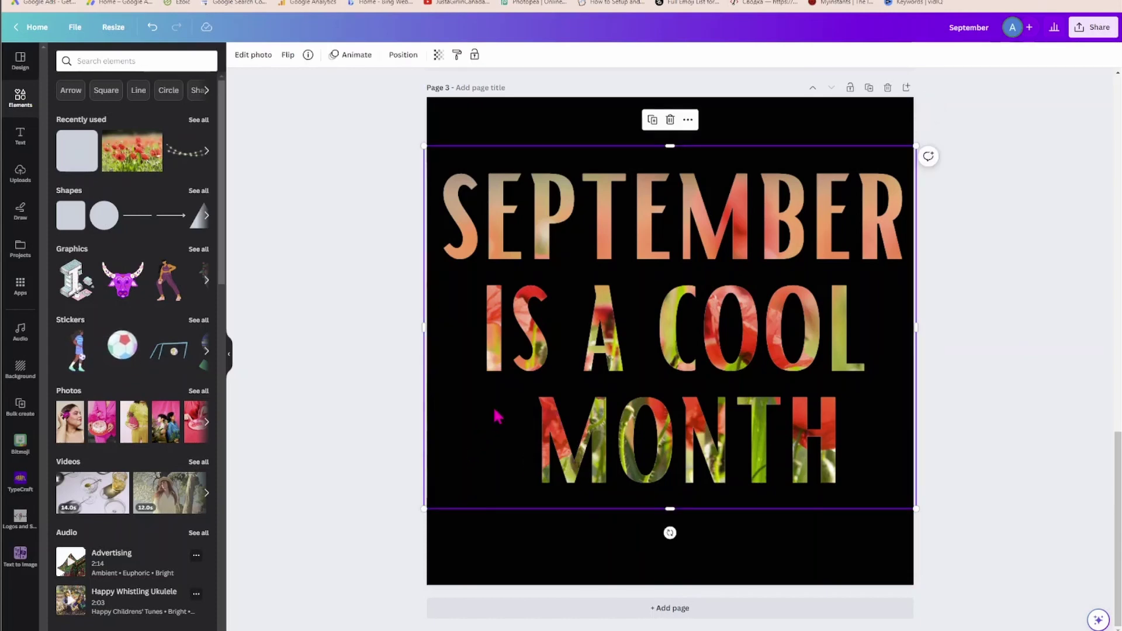
pyautogui.click(245, 56)
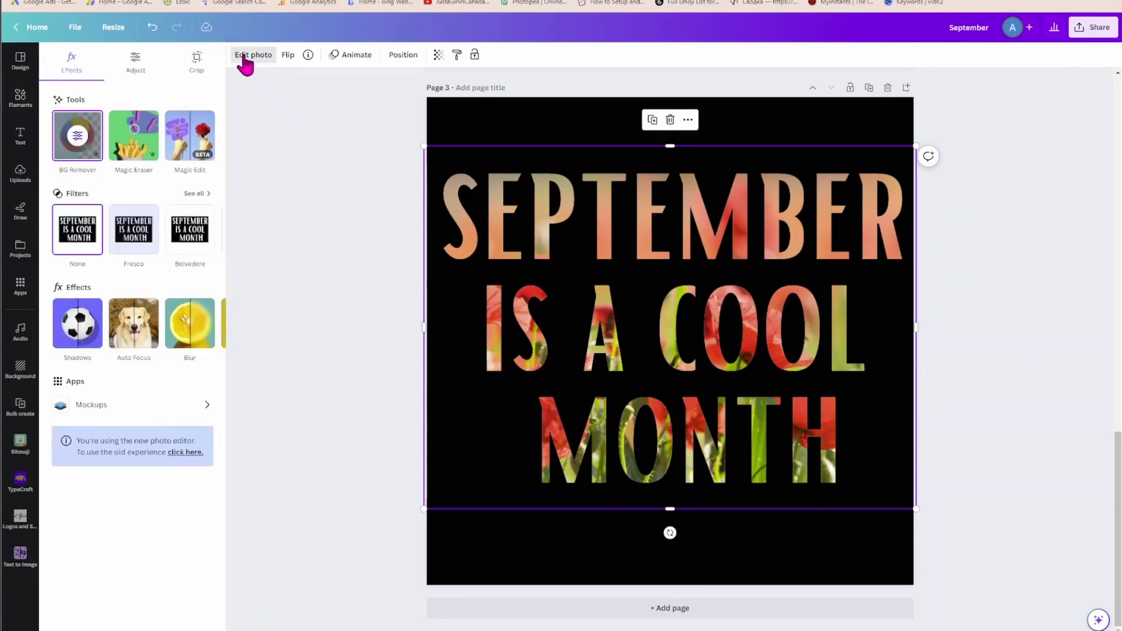
pyautogui.click(187, 357)
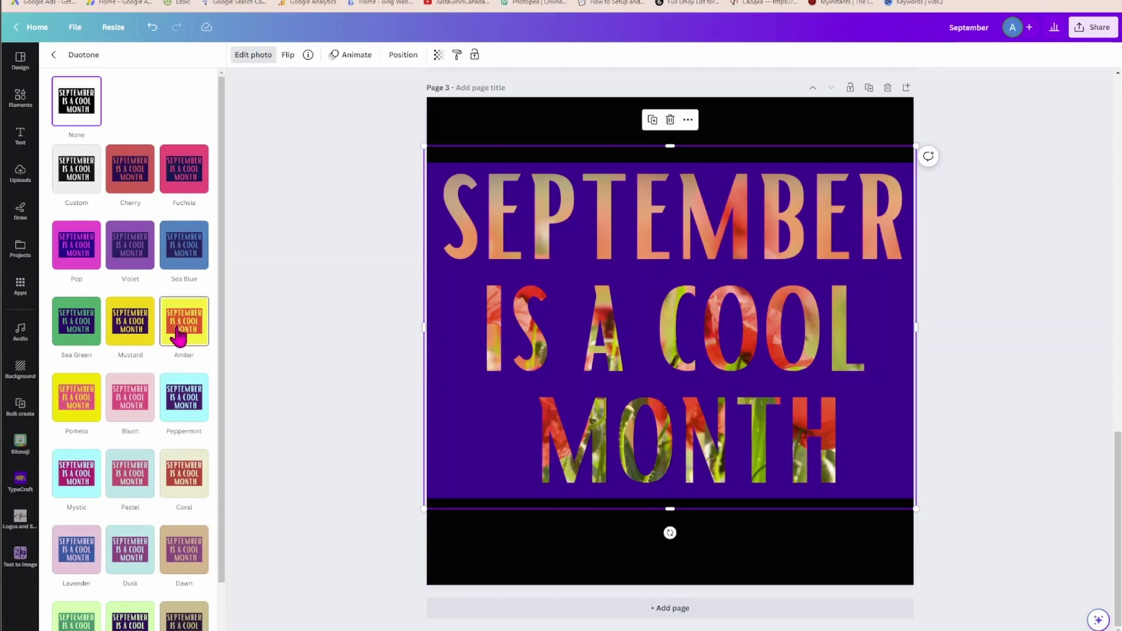
pyautogui.click(185, 193)
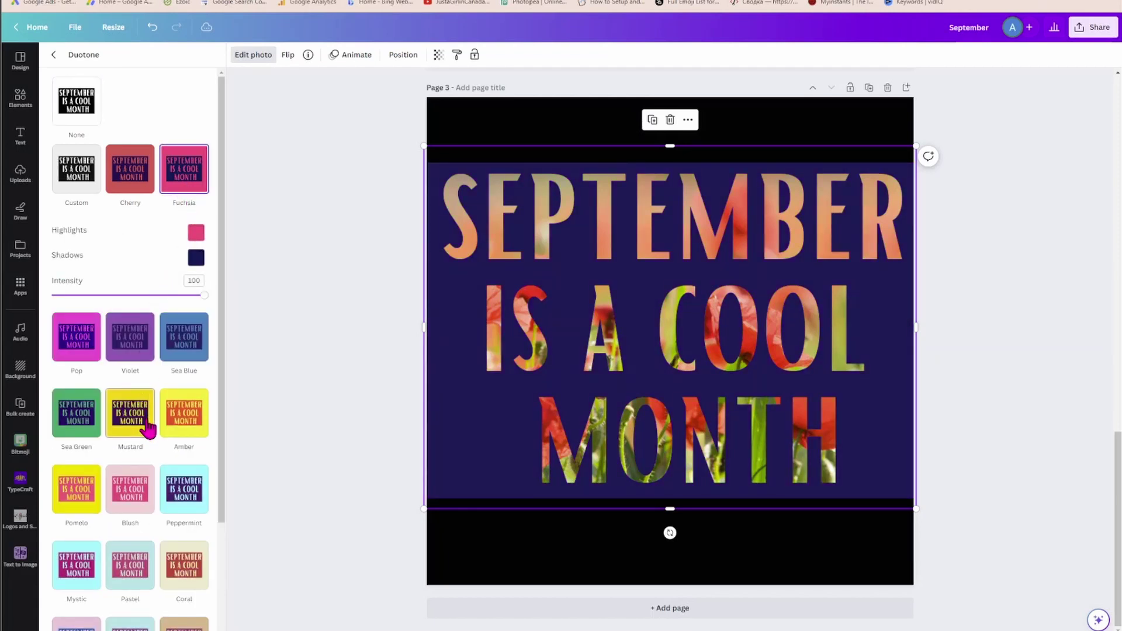
pyautogui.click(138, 491)
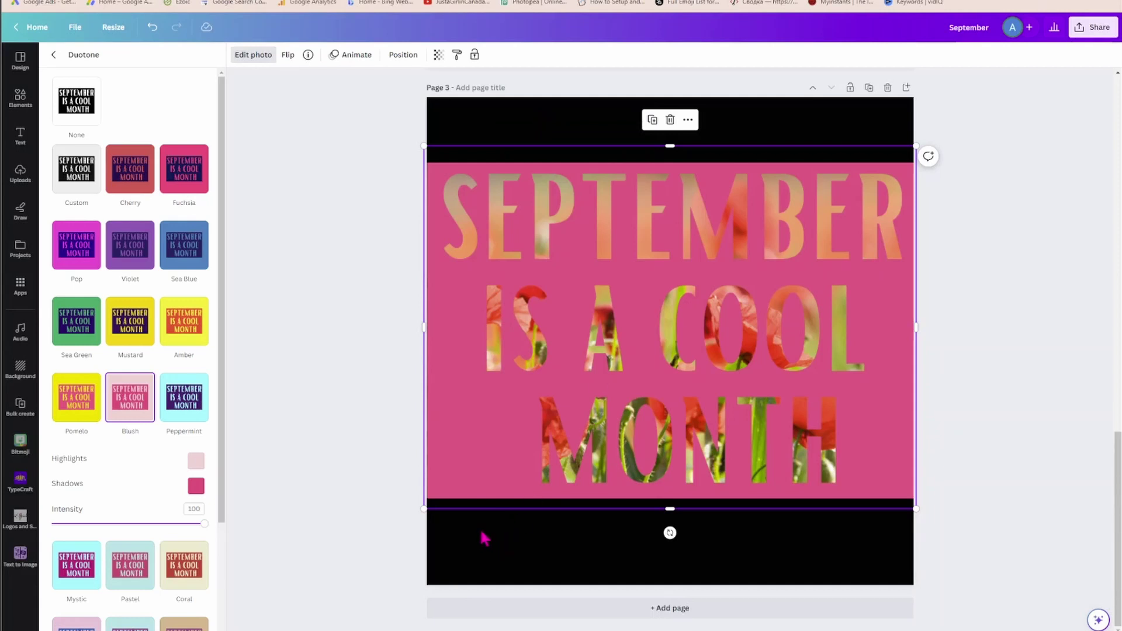
# Step: Undo the duotone effects on the September cut-out
pyautogui.hotkey('ctrl', 'z')
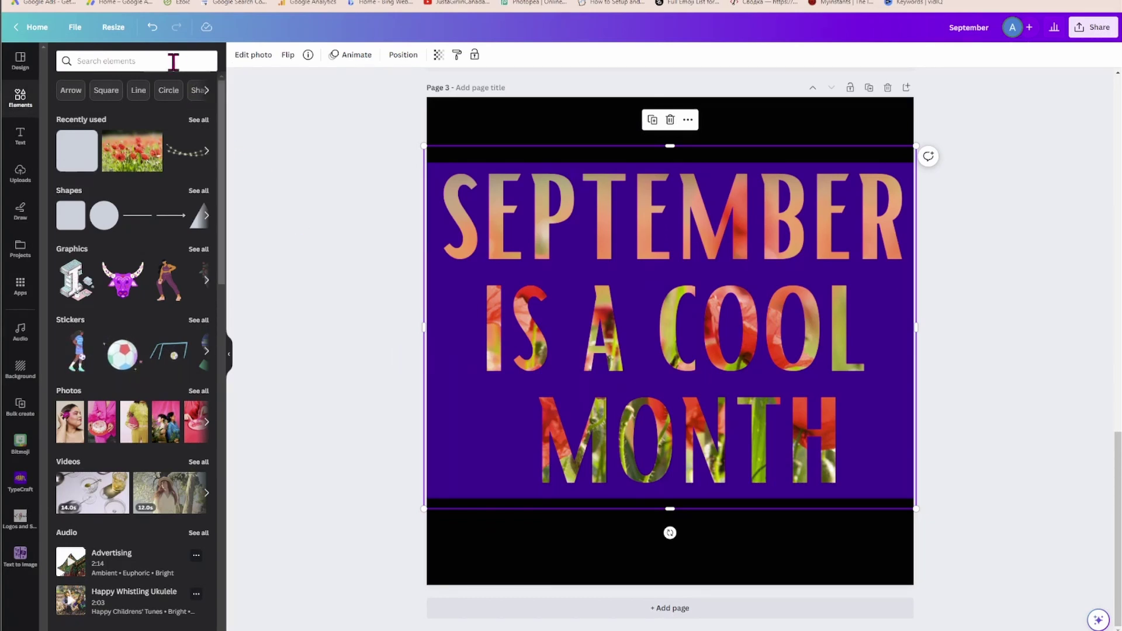
pyautogui.click(153, 28)
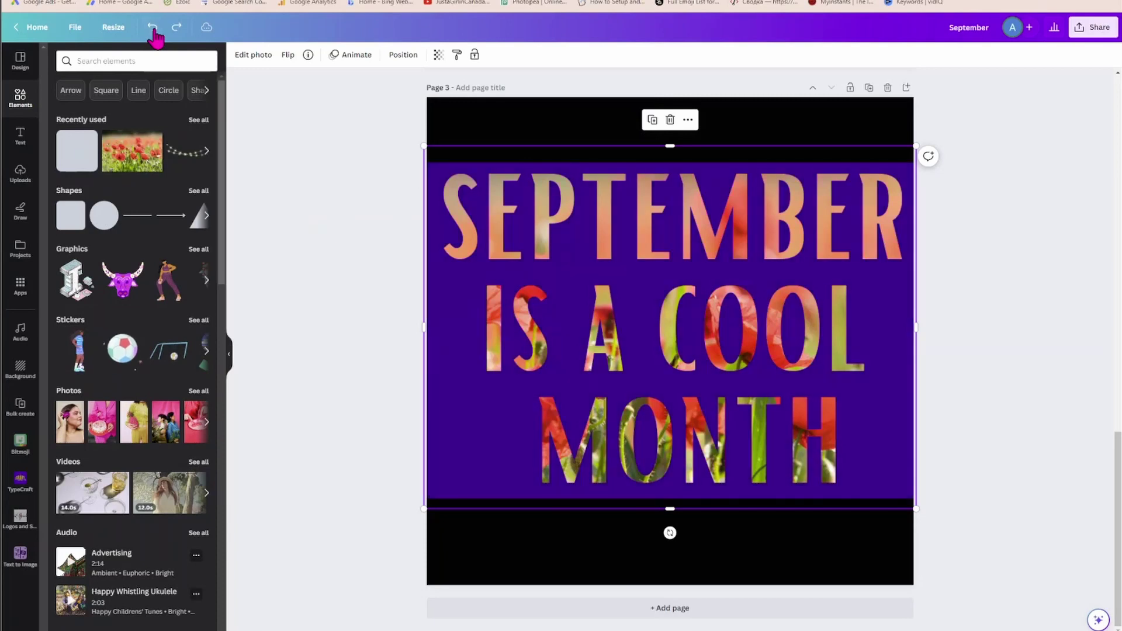
pyautogui.click(152, 28)
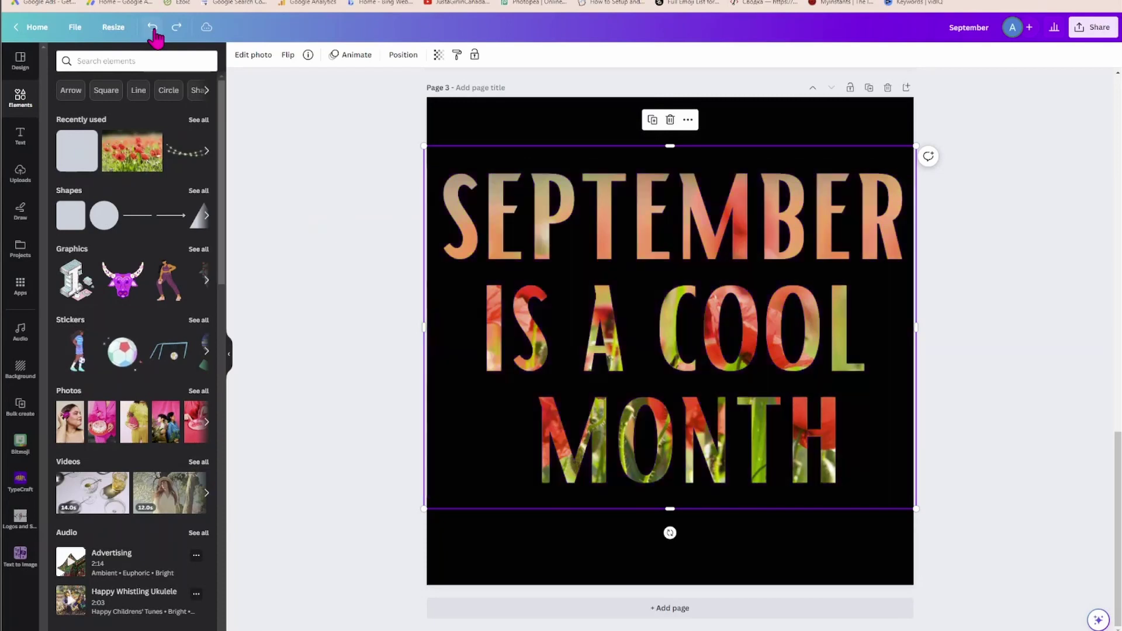
pyautogui.click(392, 388)
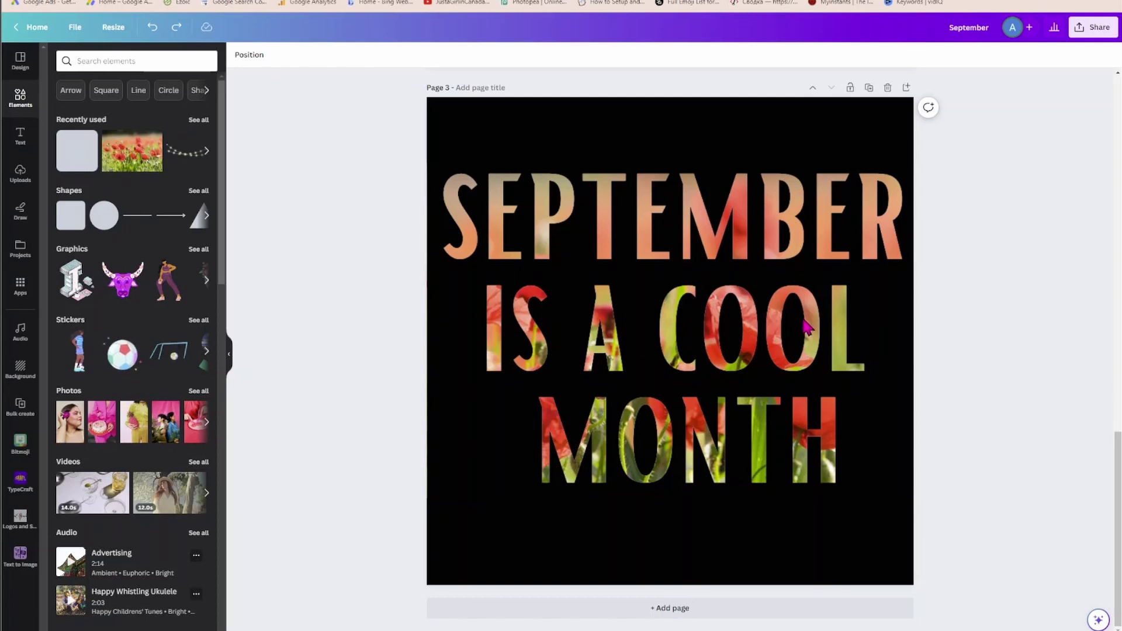
# Step: Add a fourth page and paste a copy of the September cut-out from page 3 onto it
pyautogui.click(871, 303)
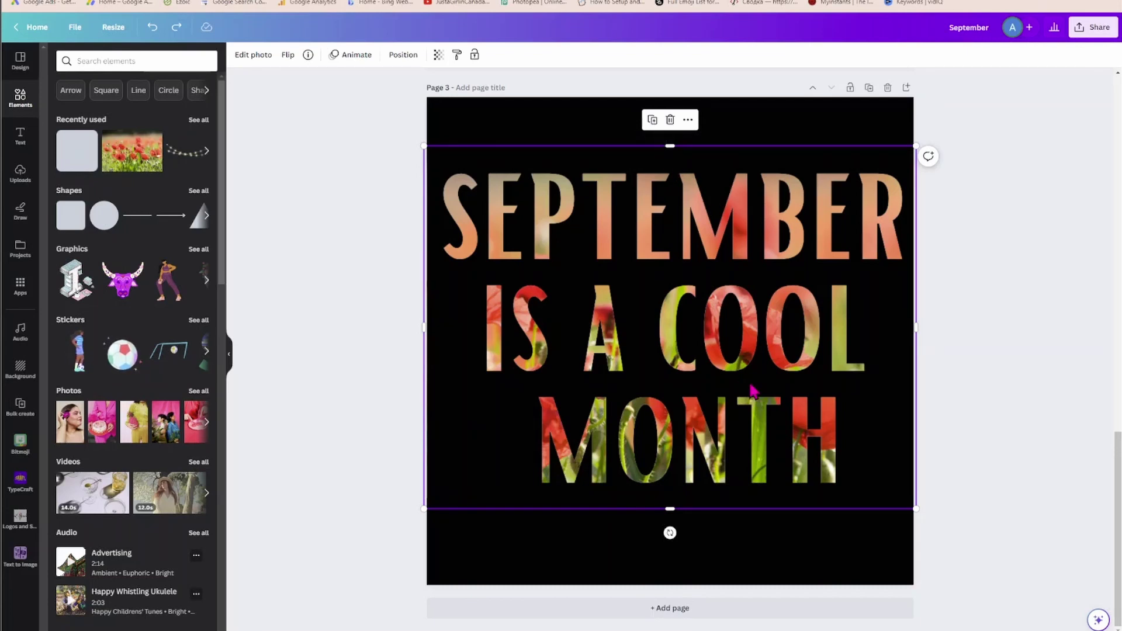
pyautogui.click(731, 614)
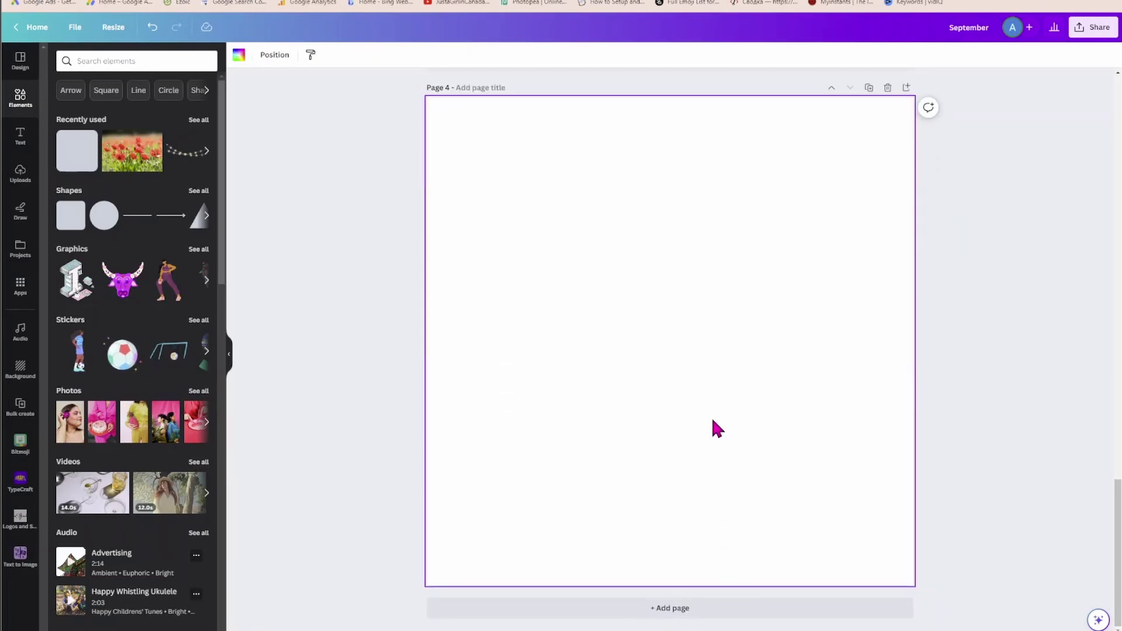
pyautogui.hotkey('ctrl', 'v')
pyautogui.click(874, 132)
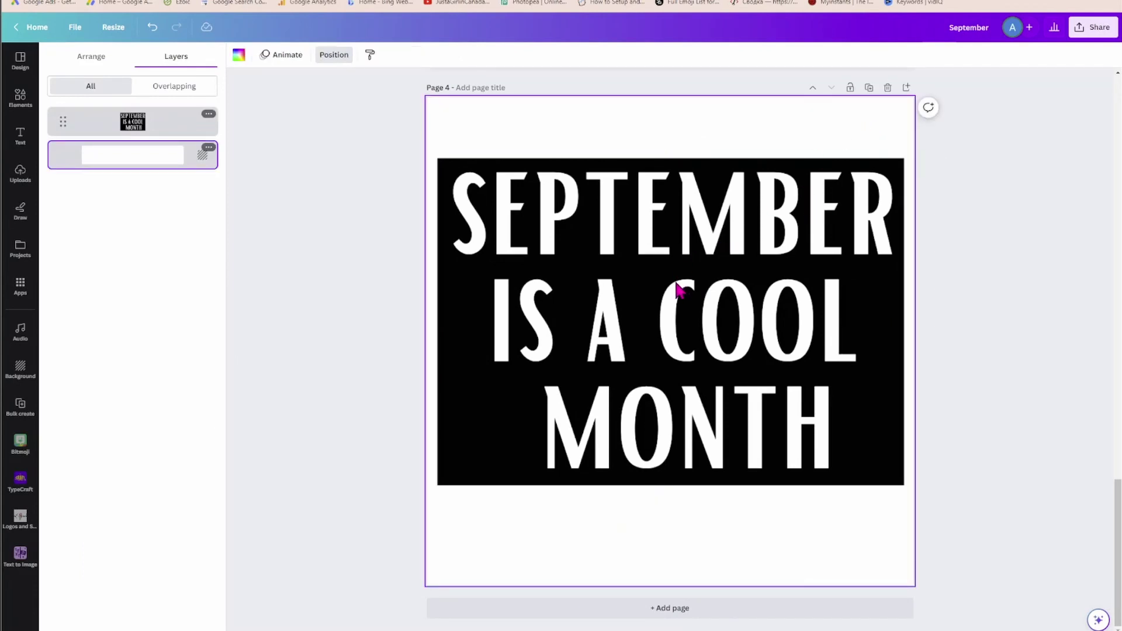
# Step: Search the photo elements for "broccoli", insert the photo of packed broccoli heads, and enlarge it to cover the lettering on page 4
pyautogui.click(21, 99)
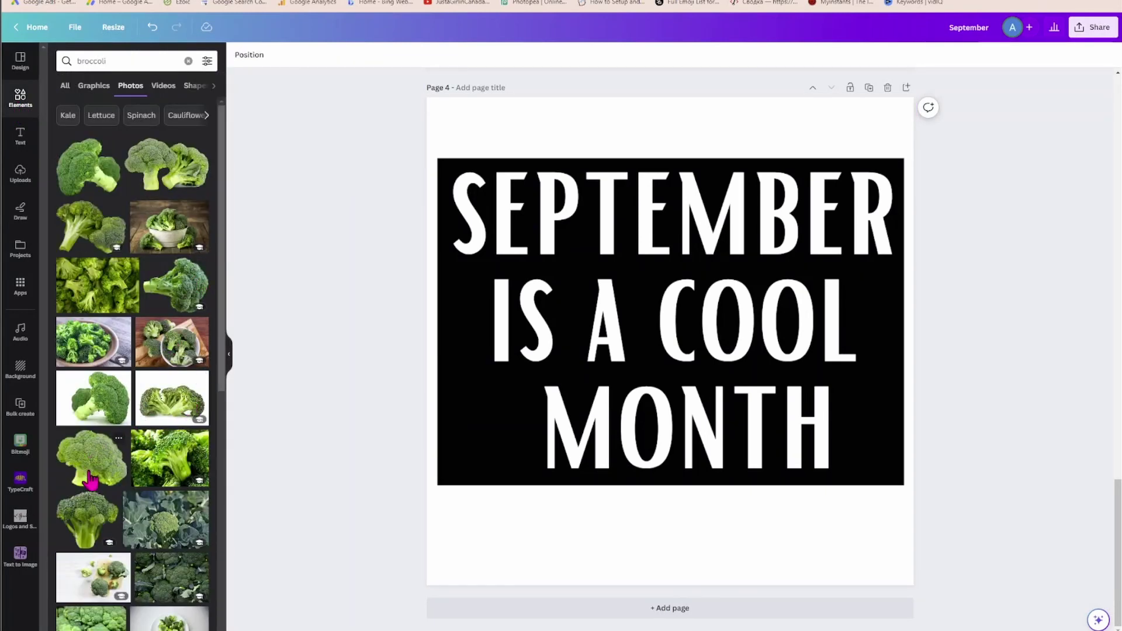
pyautogui.click(90, 619)
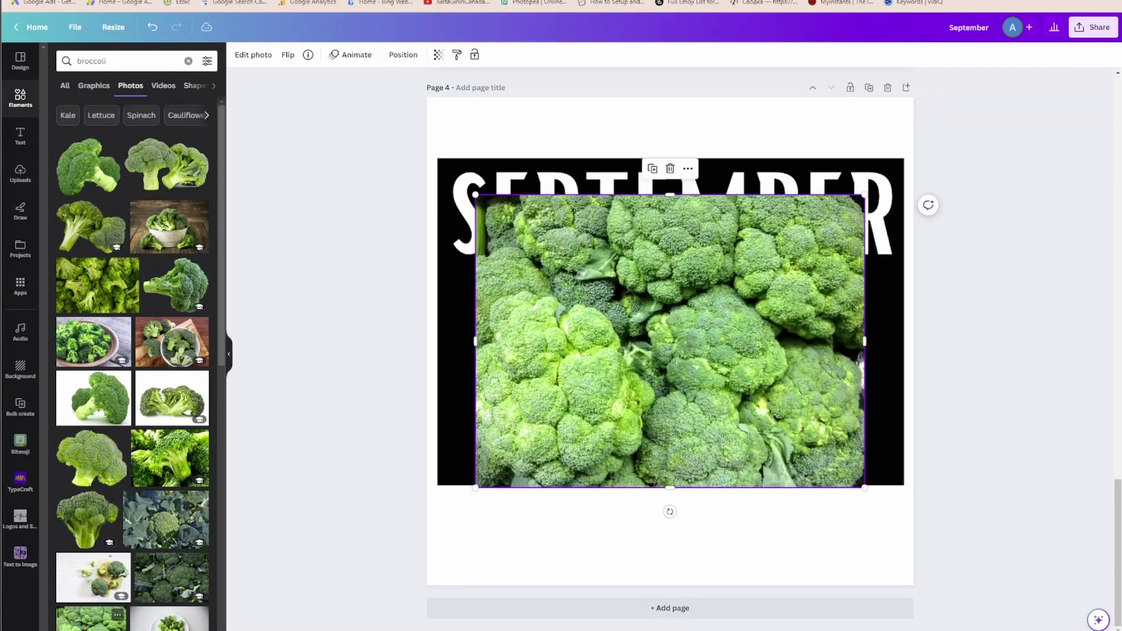
pyautogui.moveTo(581, 305); pyautogui.dragTo(555, 281)
pyautogui.moveTo(840, 462); pyautogui.dragTo(855, 470)
pyautogui.moveTo(849, 317); pyautogui.dragTo(894, 318)
# Step: Move the broccoli photo behind the September cut-out in the layer order
pyautogui.click(403, 55)
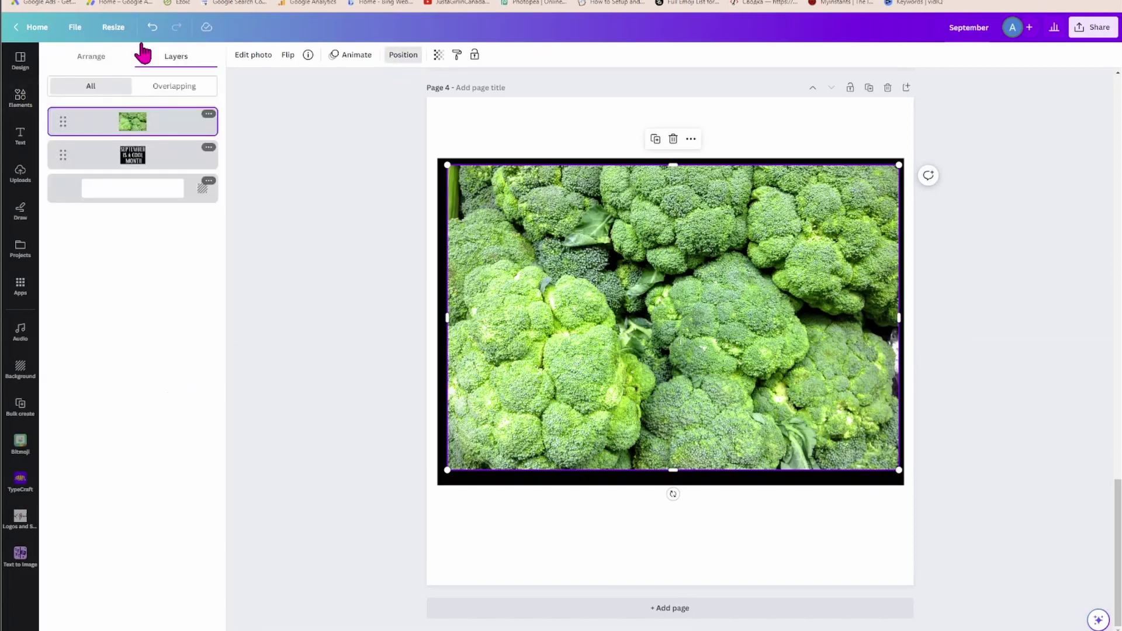
pyautogui.moveTo(120, 123); pyautogui.dragTo(110, 168)
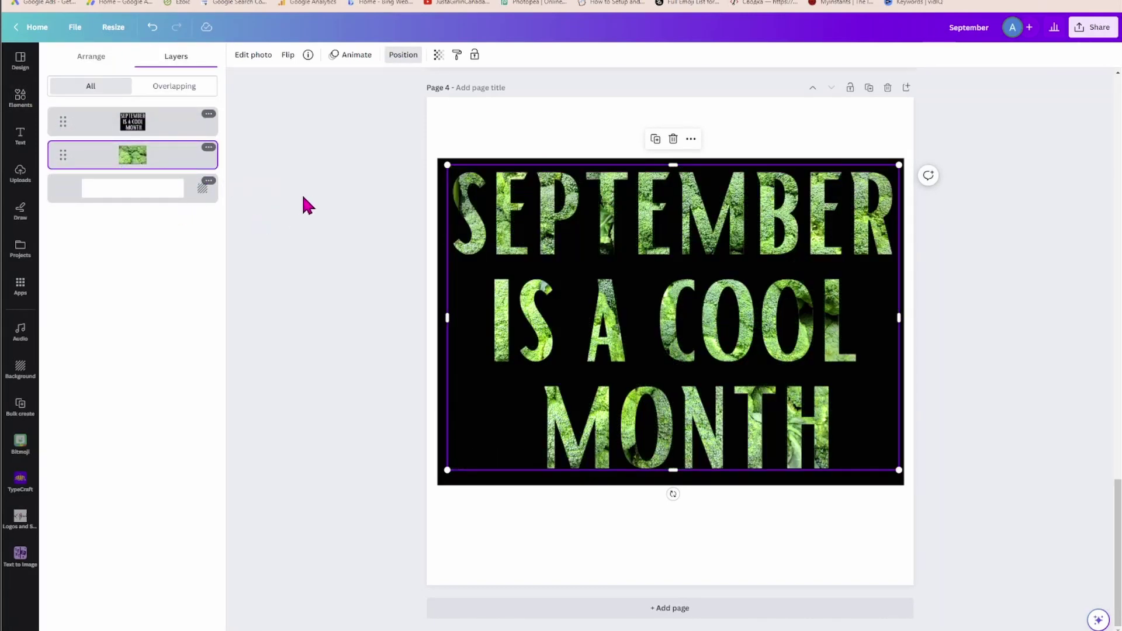
pyautogui.click(354, 151)
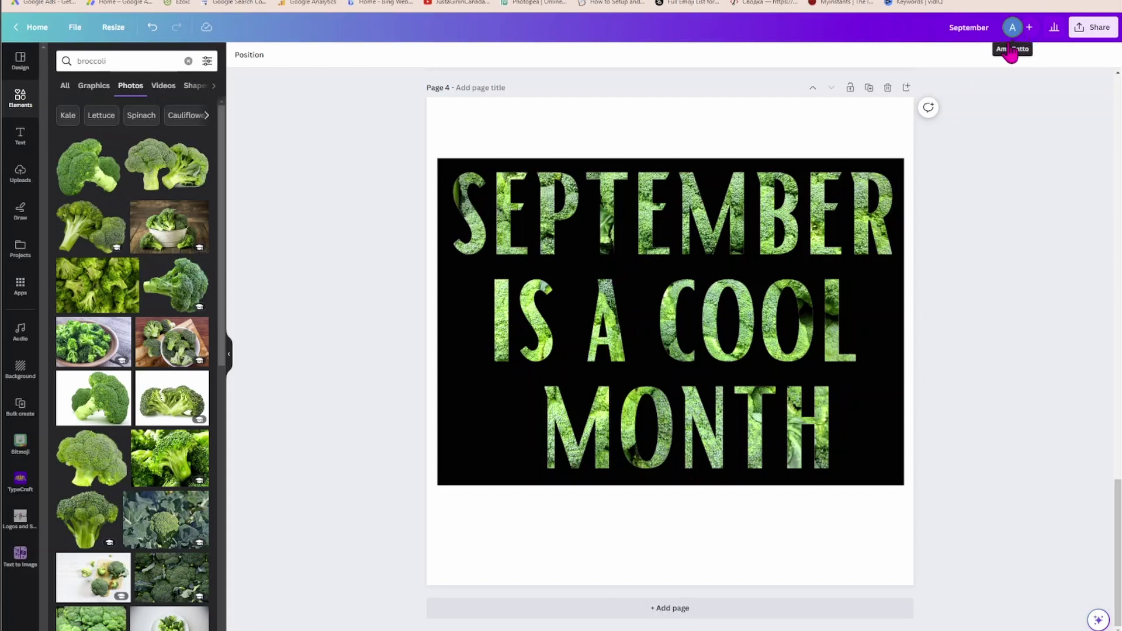
# Step: Download only page 4 of the design as a PNG
pyautogui.click(1098, 31)
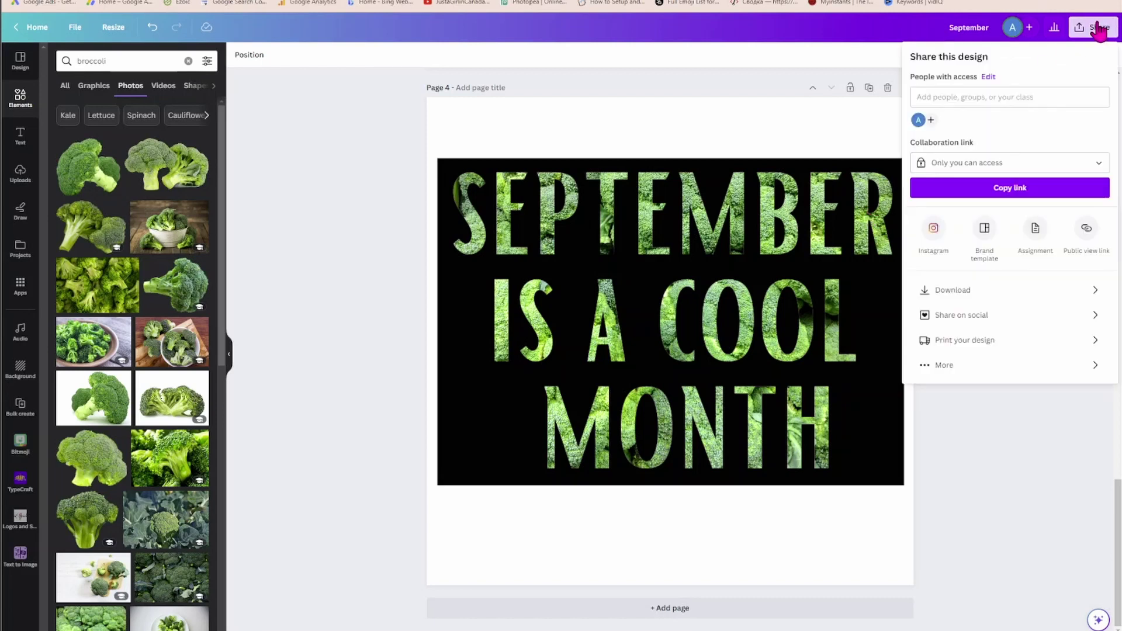
pyautogui.click(953, 290)
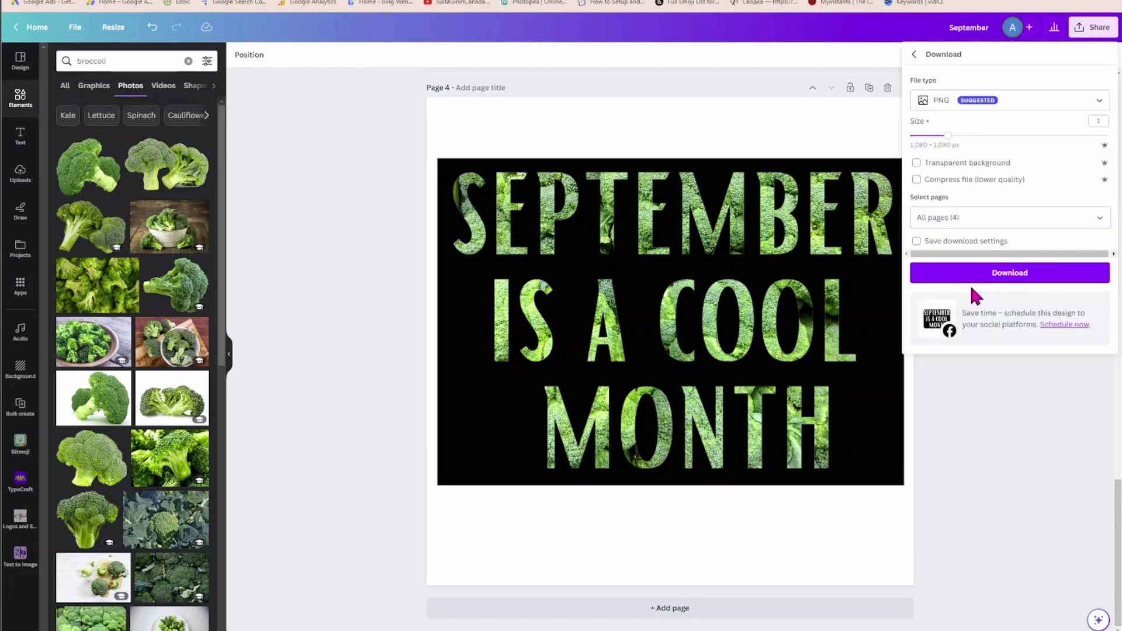
pyautogui.click(1099, 219)
pyautogui.click(1089, 248)
pyautogui.scroll(-2, 1052, 314)
pyautogui.click(1091, 342)
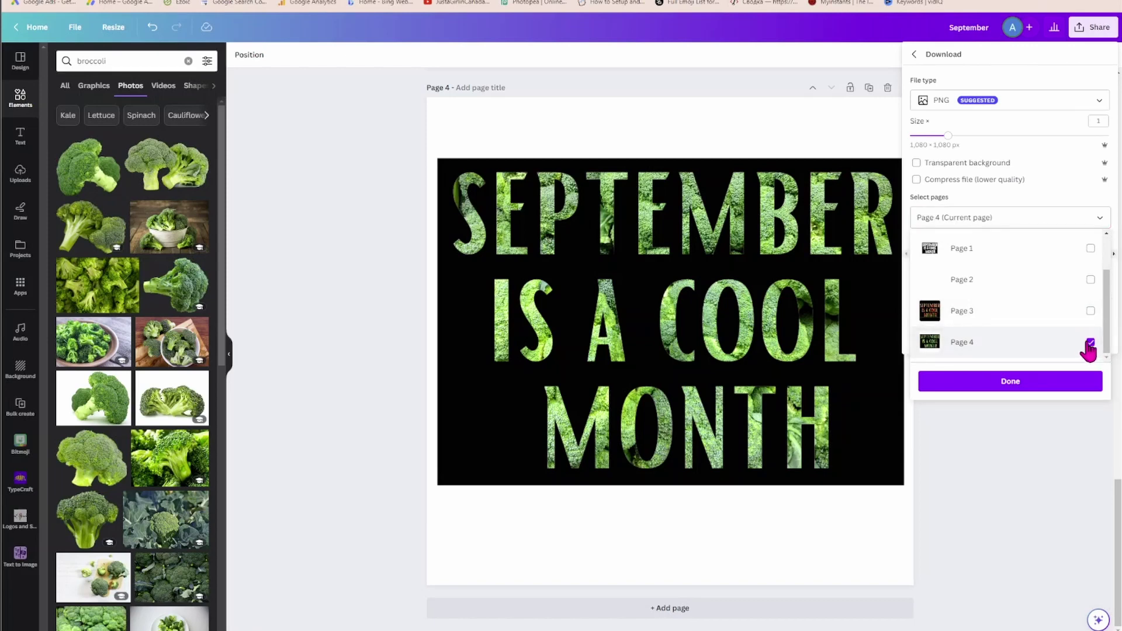
pyautogui.click(1009, 387)
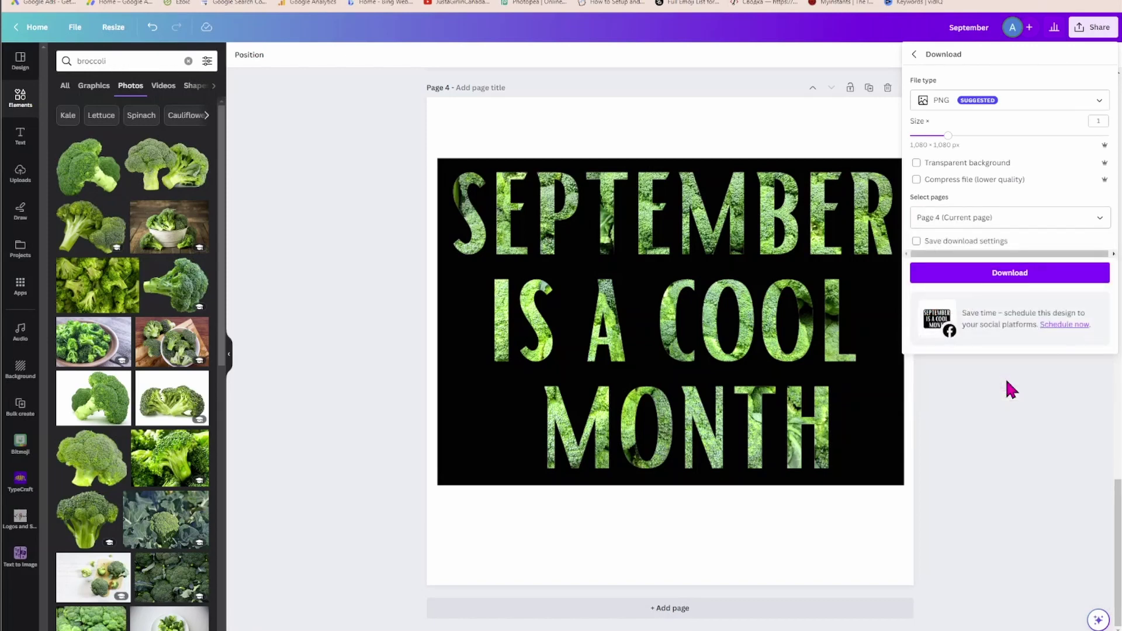
pyautogui.click(1013, 278)
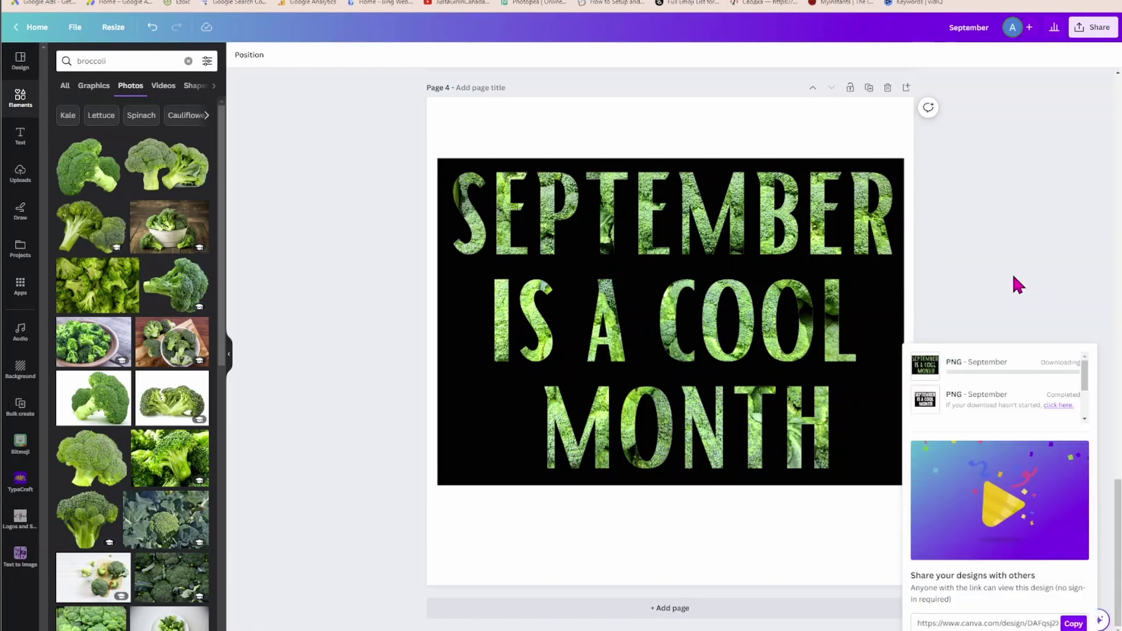
# Step: Add a fifth page and place the newly downloaded September (6).png on it
pyautogui.click(690, 611)
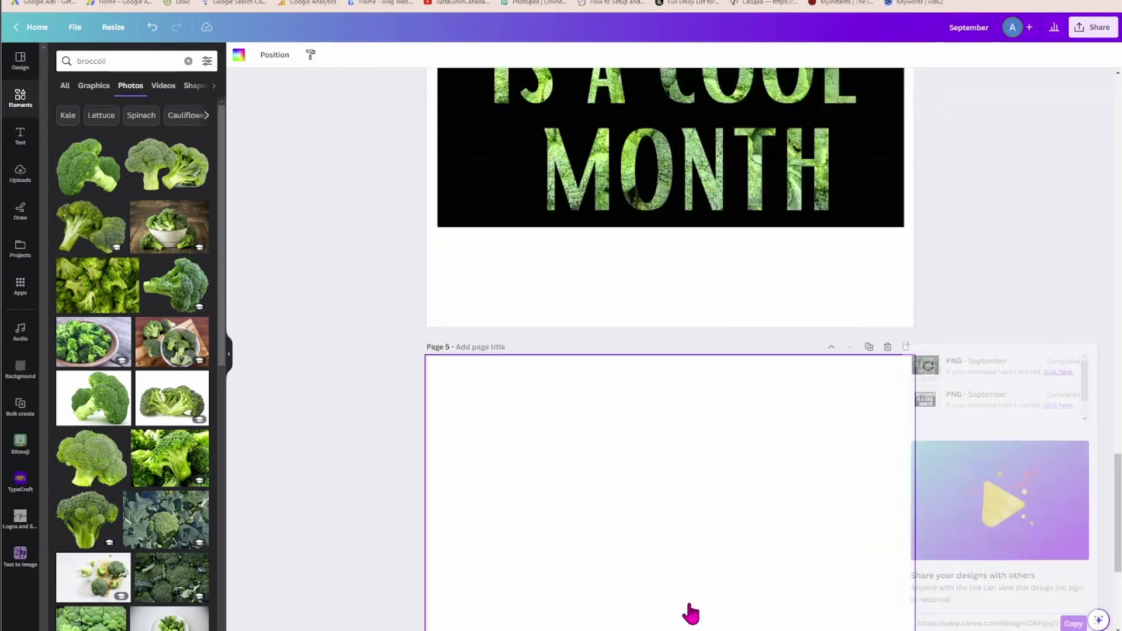
pyautogui.click(1033, 5)
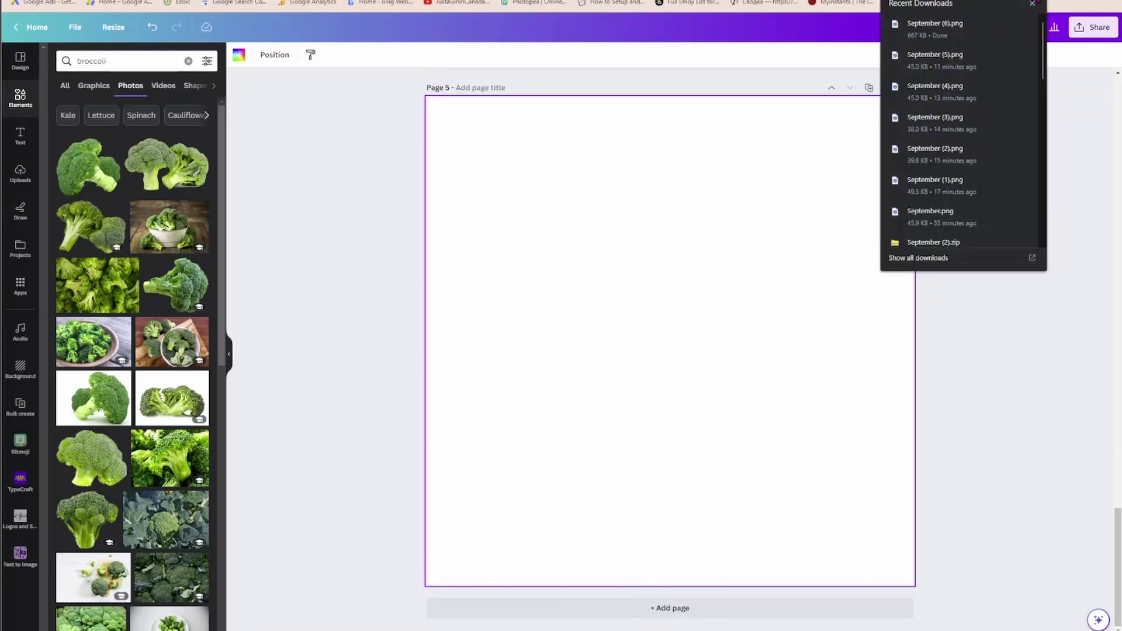
pyautogui.moveTo(962, 35); pyautogui.dragTo(812, 275)
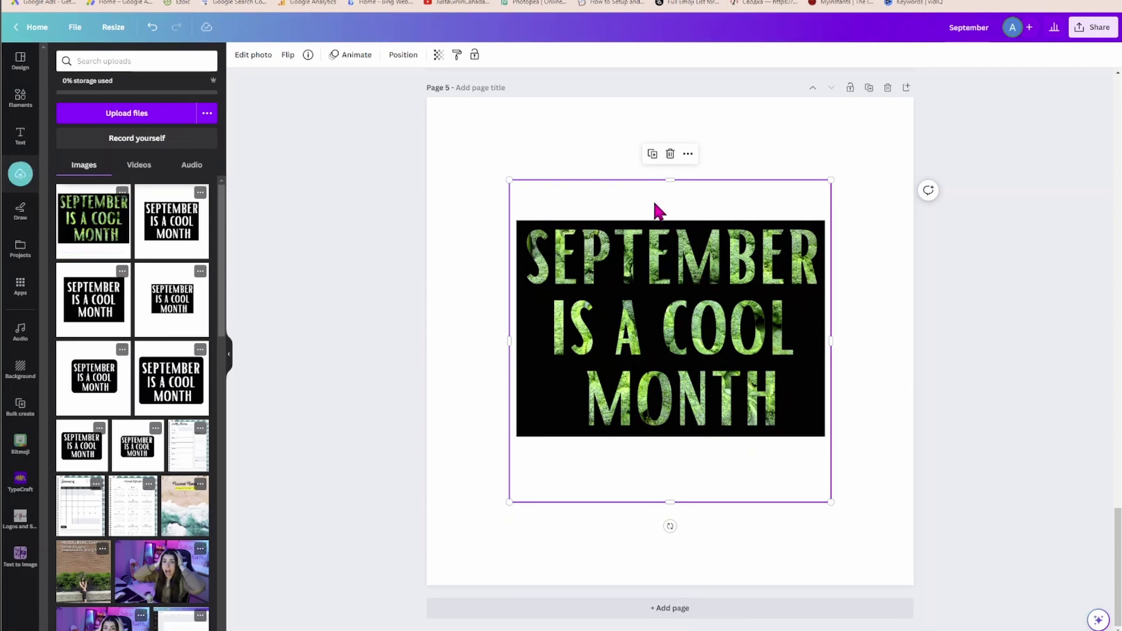
# Step: Set the page 5 background to the dark green taken from the broccoli lettering's photo colors
pyautogui.click(614, 124)
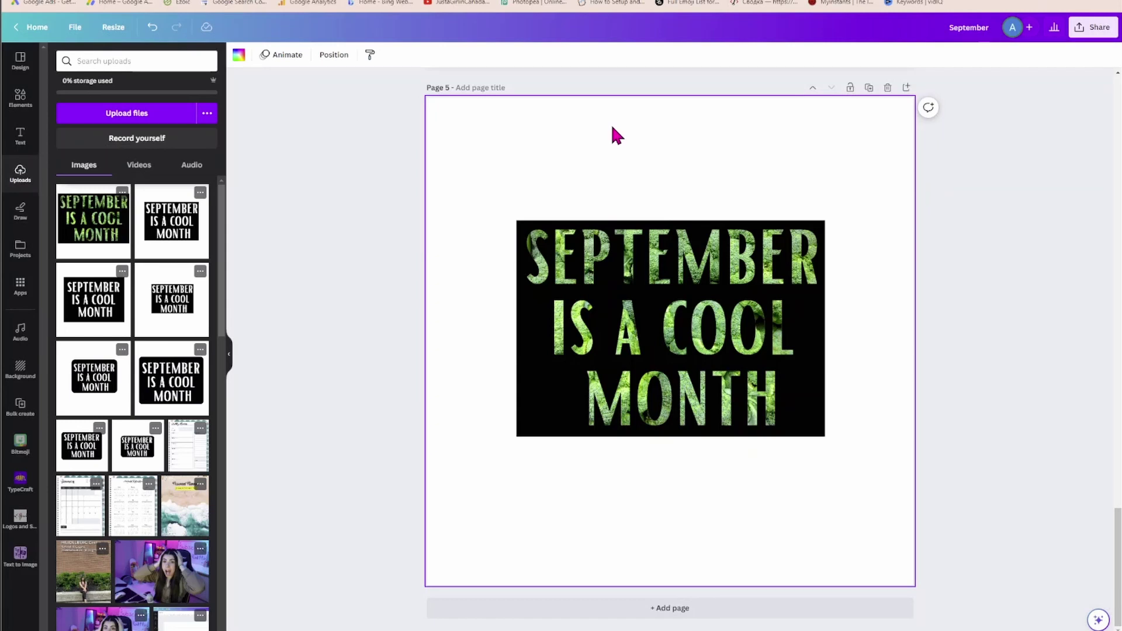
pyautogui.click(239, 55)
pyautogui.click(202, 342)
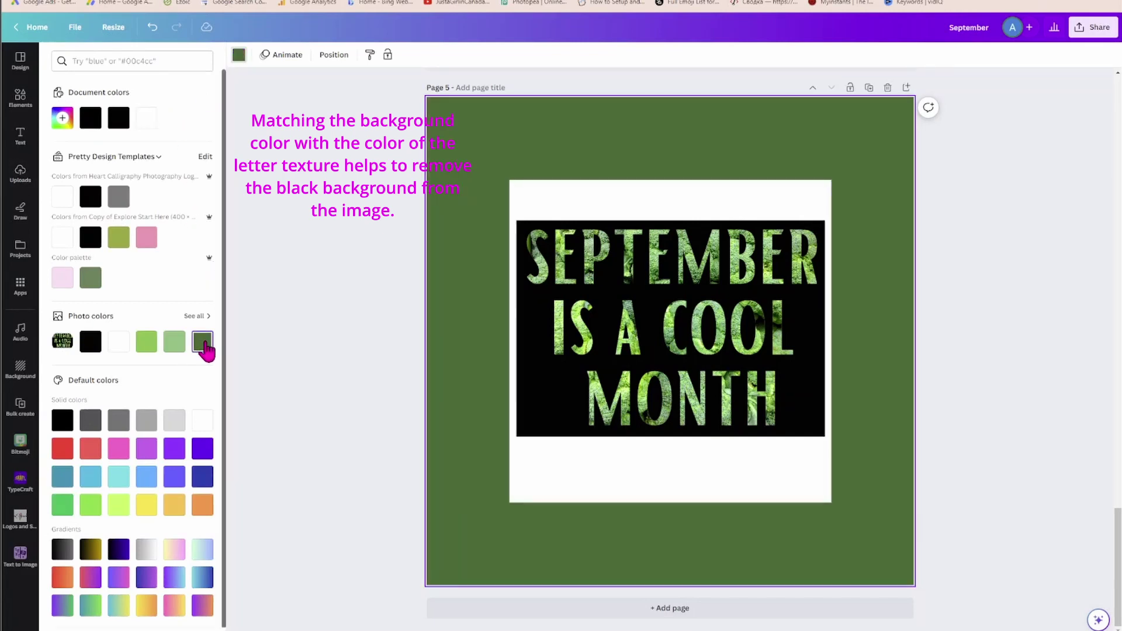
# Step: Remove the background from the broccoli lettering image on page 5 with BG Remover
pyautogui.click(618, 241)
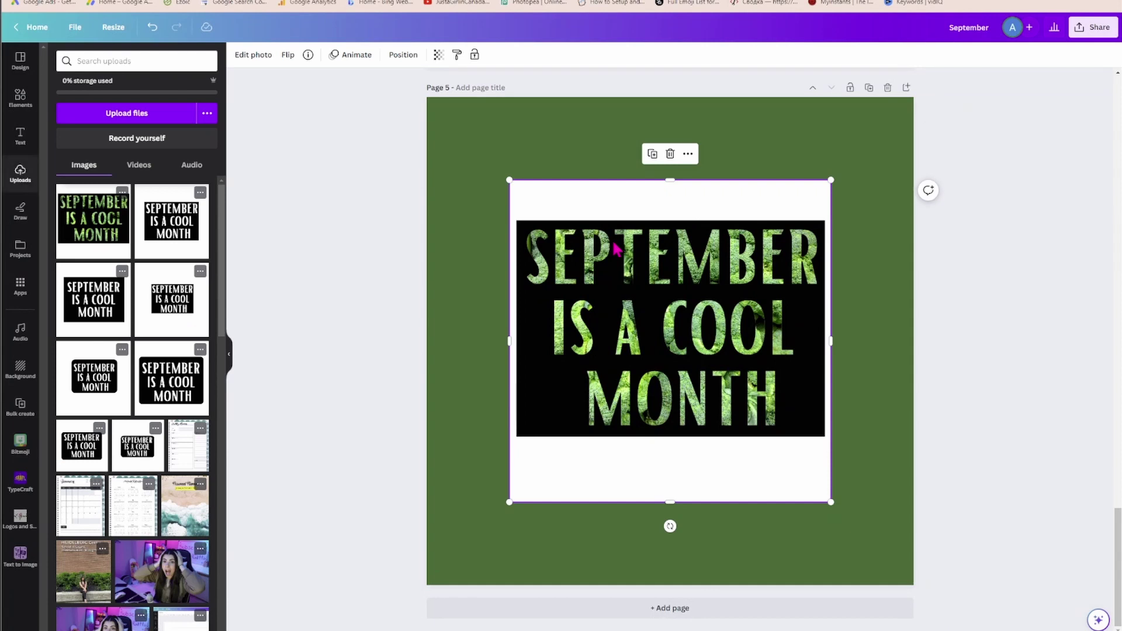
pyautogui.click(255, 56)
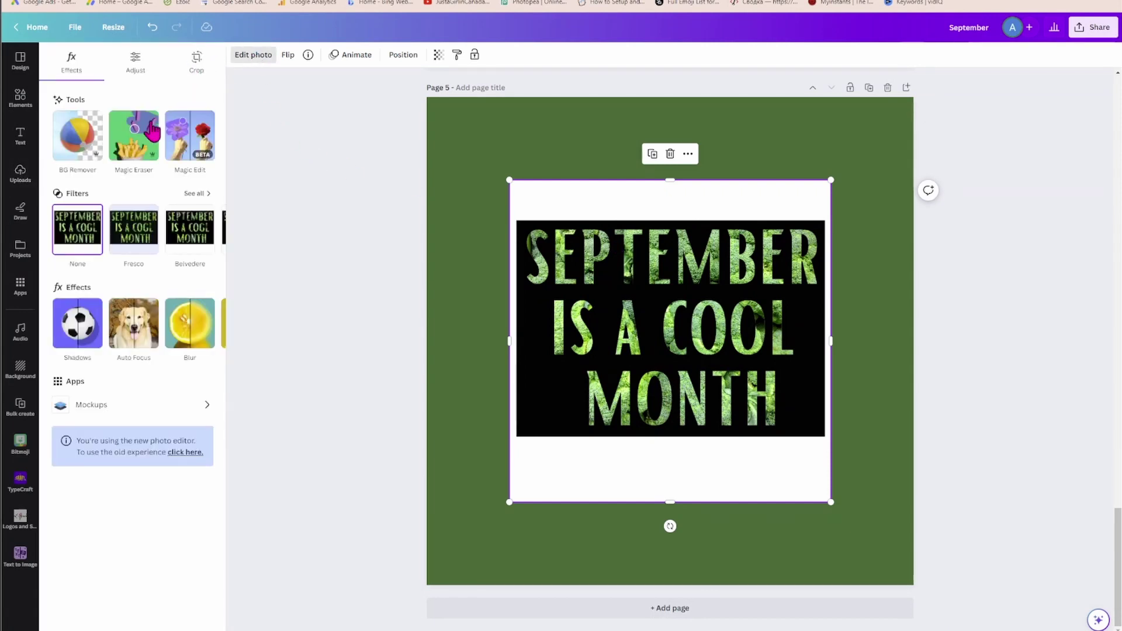
pyautogui.click(85, 141)
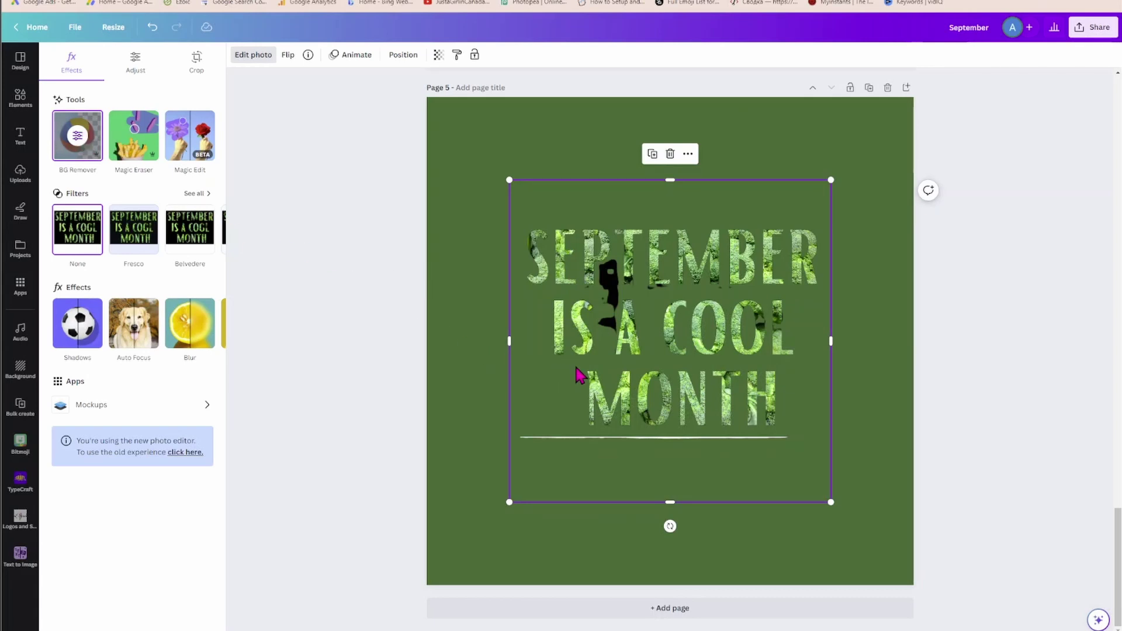
# Step: Erase the black patch between SEPTEMBER and IS A at brush size 21, and the white line below MONTH at size 12
pyautogui.click(80, 143)
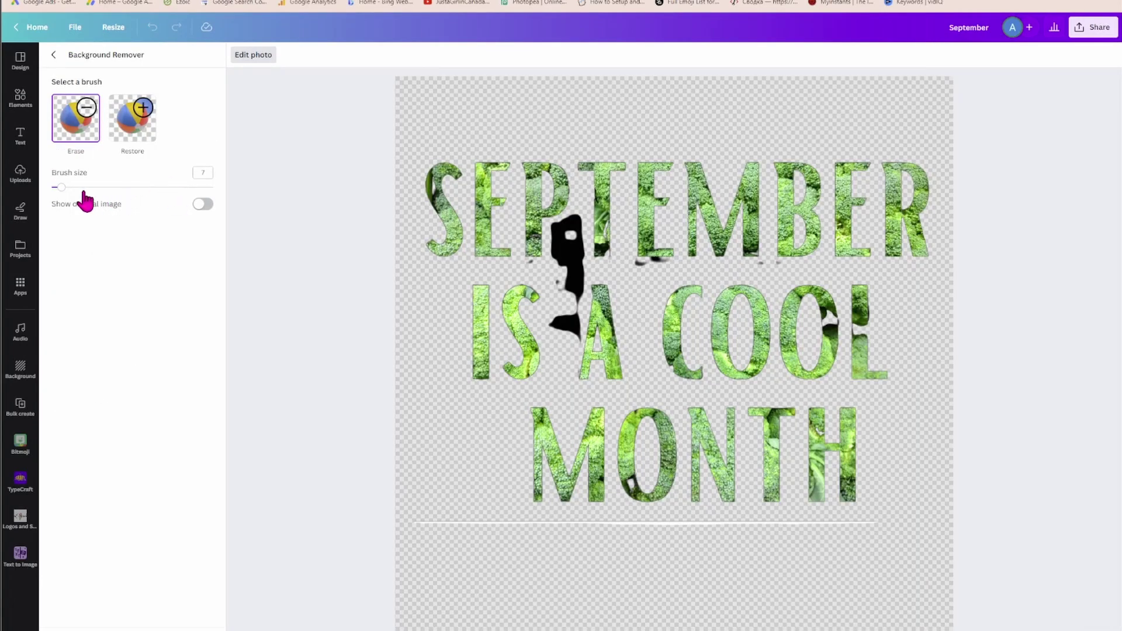
pyautogui.moveTo(60, 187); pyautogui.dragTo(84, 187)
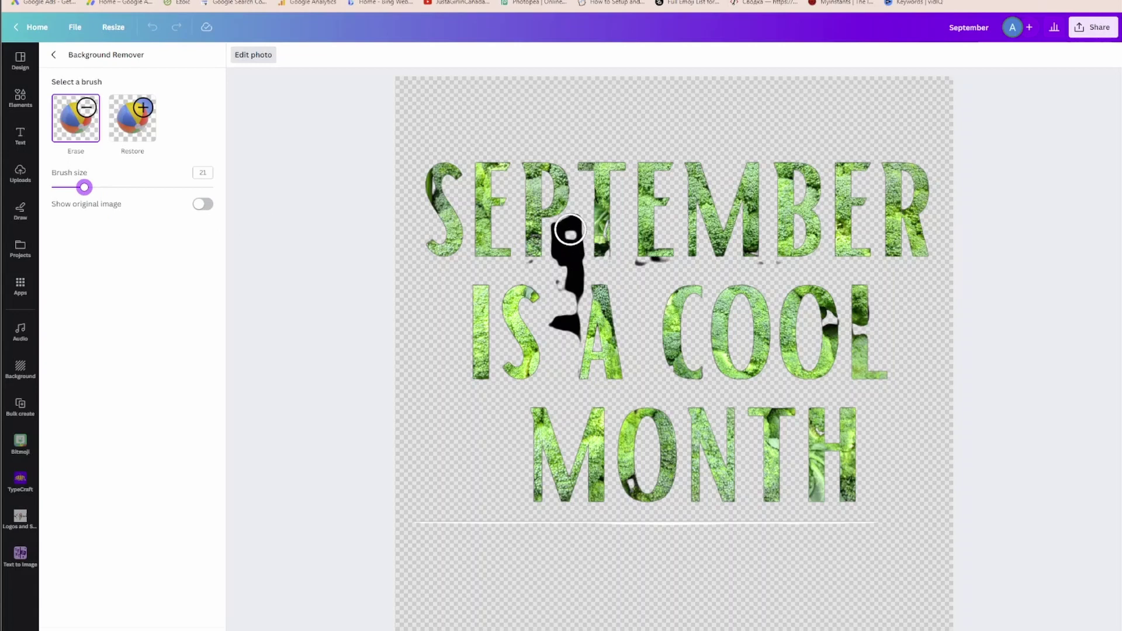
pyautogui.moveTo(564, 231)
pyautogui.mouseDown()
pyautogui.moveTo(572, 277)
pyautogui.moveTo(567, 342)
pyautogui.mouseUp()
pyautogui.moveTo(84, 187); pyautogui.dragTo(70, 187)
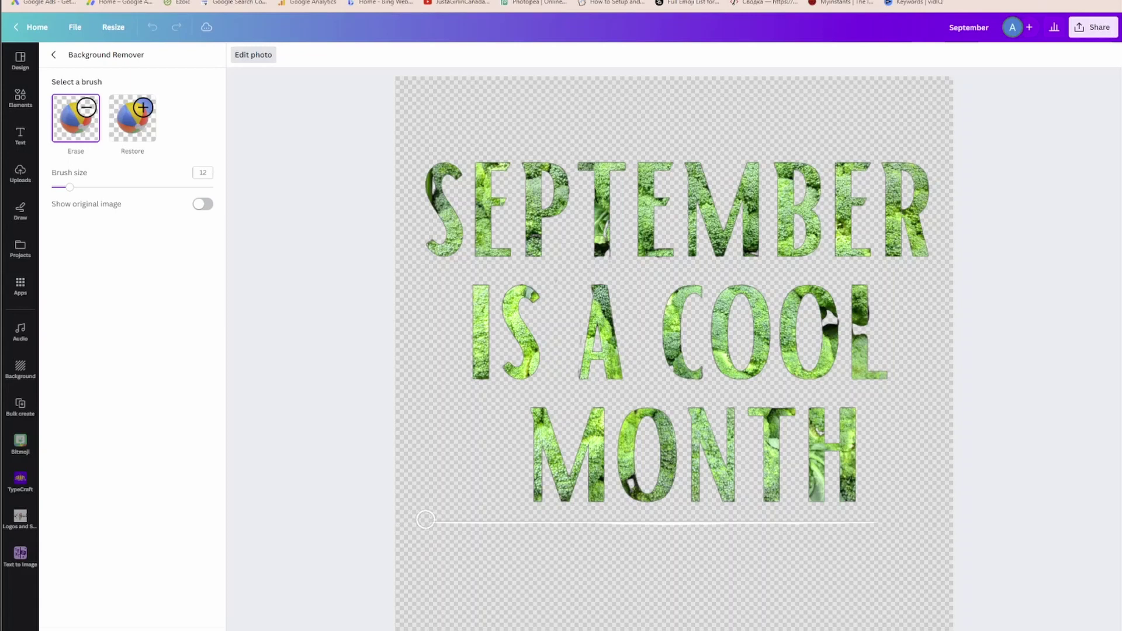
pyautogui.moveTo(570, 521); pyautogui.dragTo(883, 520)
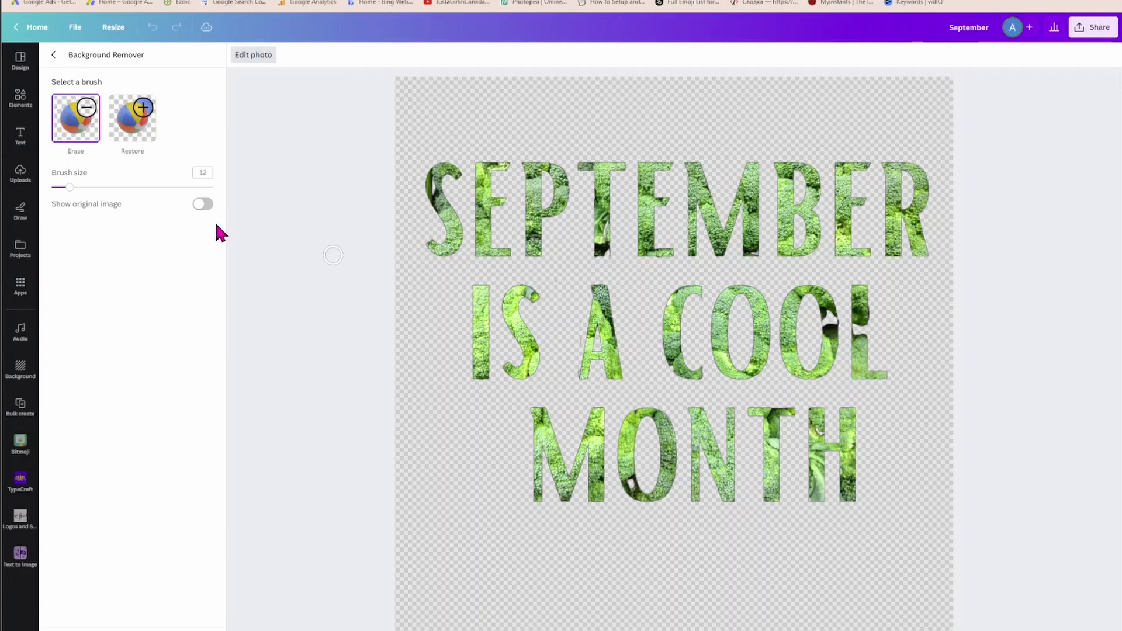
# Step: Restore the missing parts of the O and L in COOL and the T in SEPTEMBER with a size 10 Restore brush
pyautogui.click(142, 135)
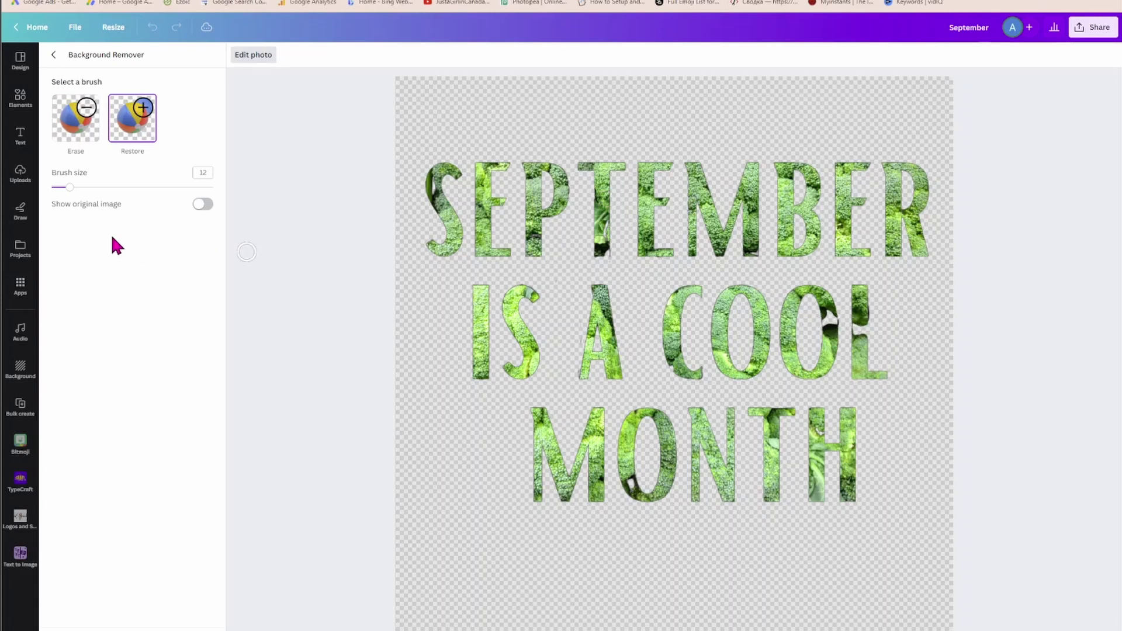
pyautogui.moveTo(69, 187); pyautogui.dragTo(66, 187)
pyautogui.moveTo(829, 322); pyautogui.dragTo(884, 337)
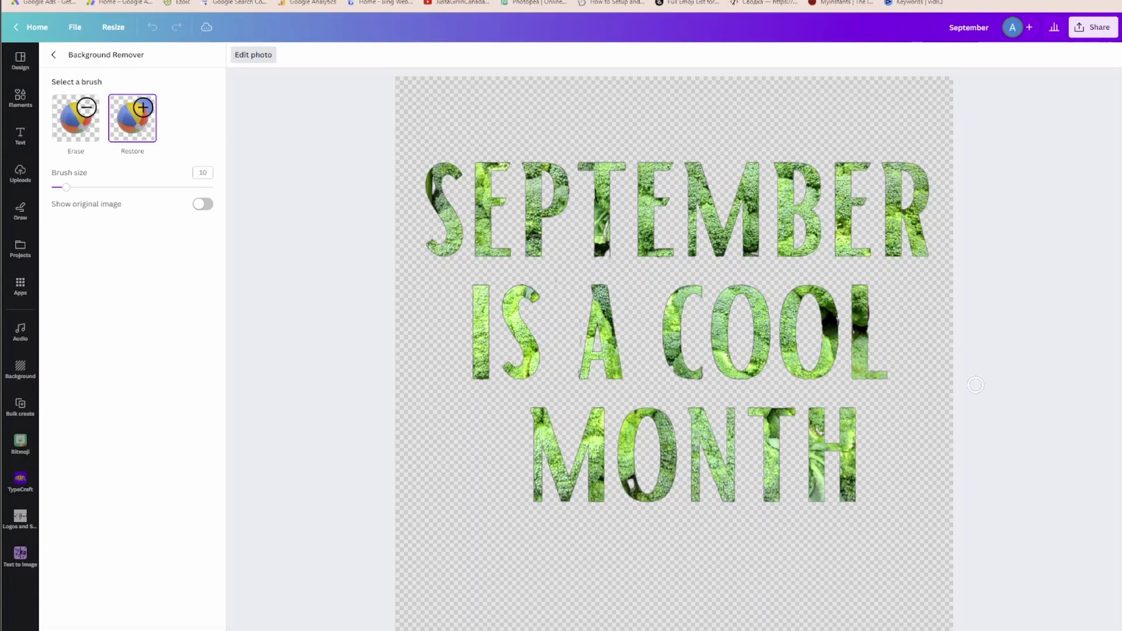
pyautogui.moveTo(597, 239); pyautogui.dragTo(605, 249)
pyautogui.scroll(2, 591, 295)
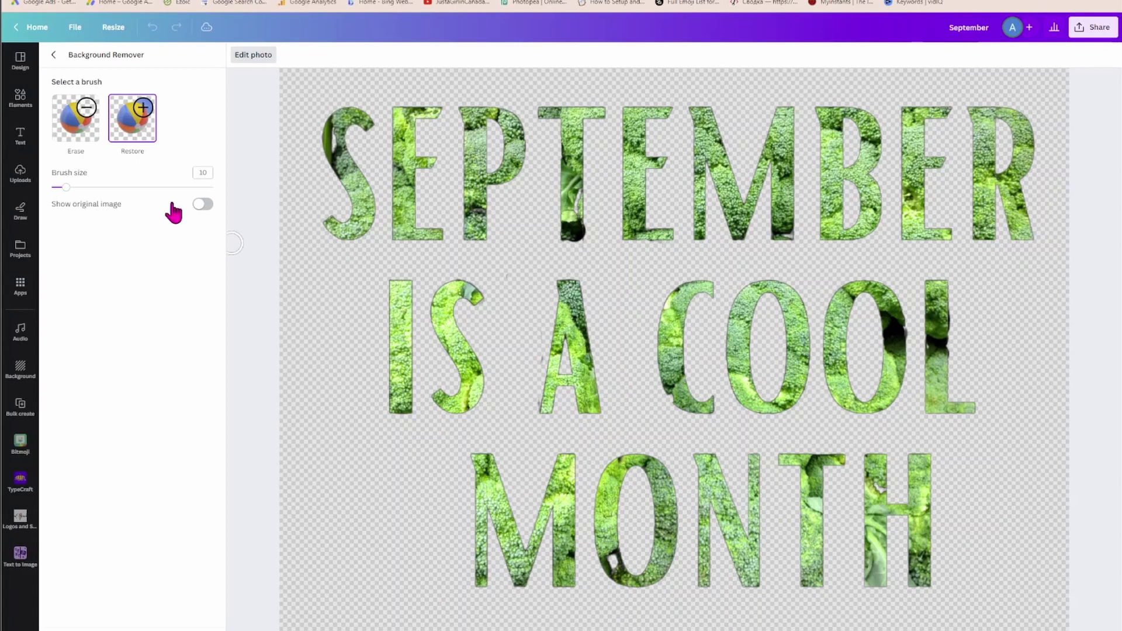
# Step: Erase the stray black remnants around the letters with a size 10 Erase brush and leave the background remover
pyautogui.click(72, 136)
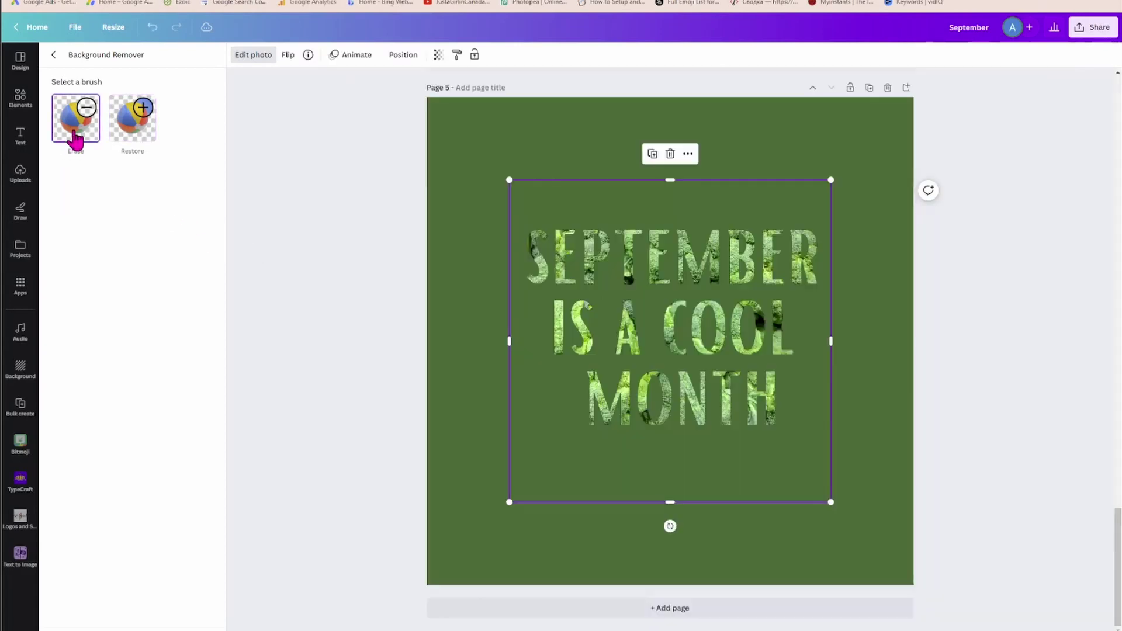
pyautogui.click(81, 137)
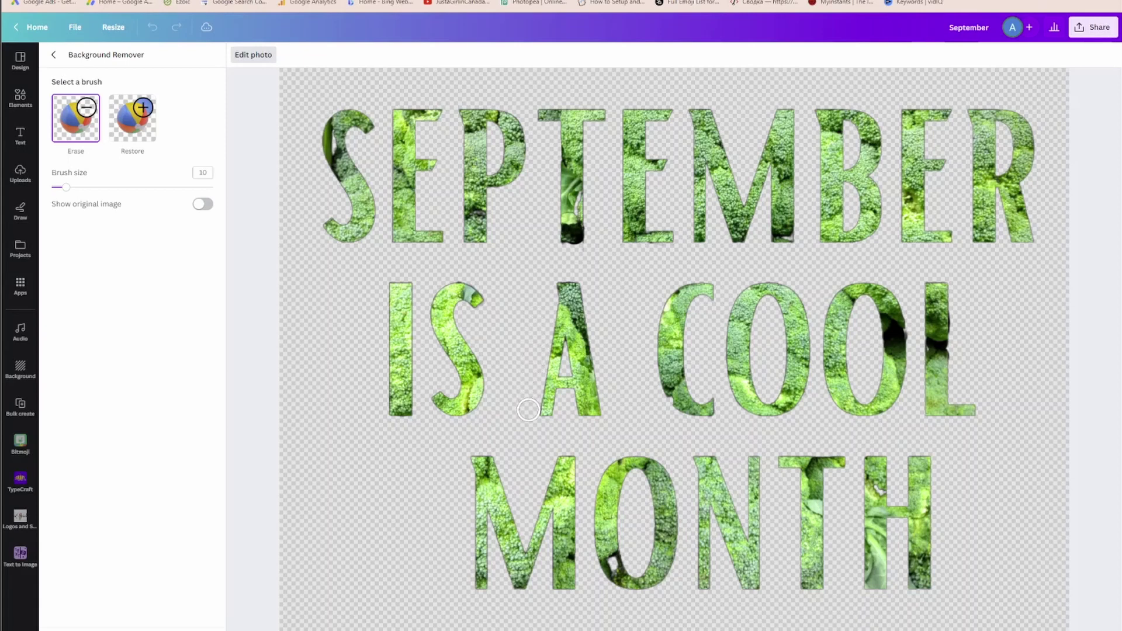
pyautogui.click(54, 55)
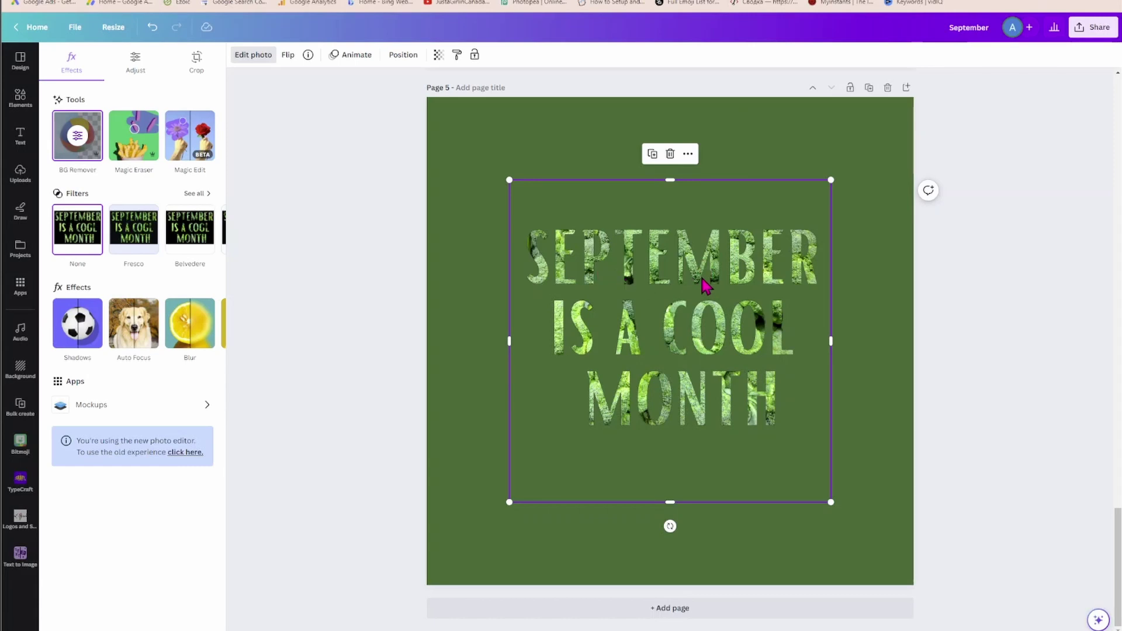
# Step: Enlarge the broccoli lettering image to fill page 5
pyautogui.click(572, 153)
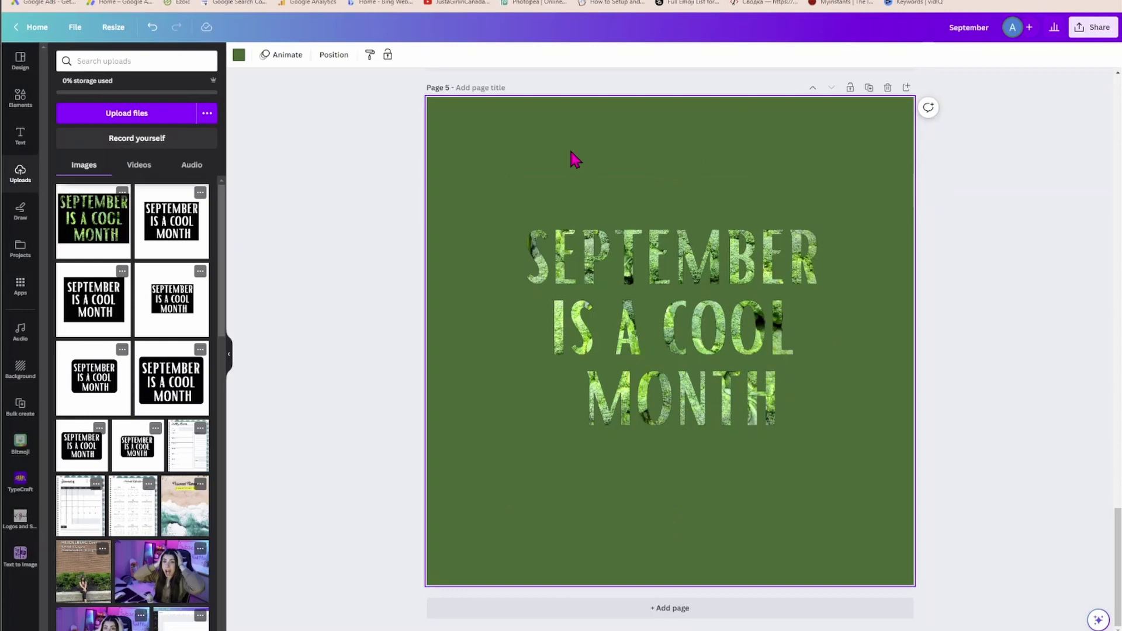
pyautogui.moveTo(832, 179); pyautogui.dragTo(913, 97)
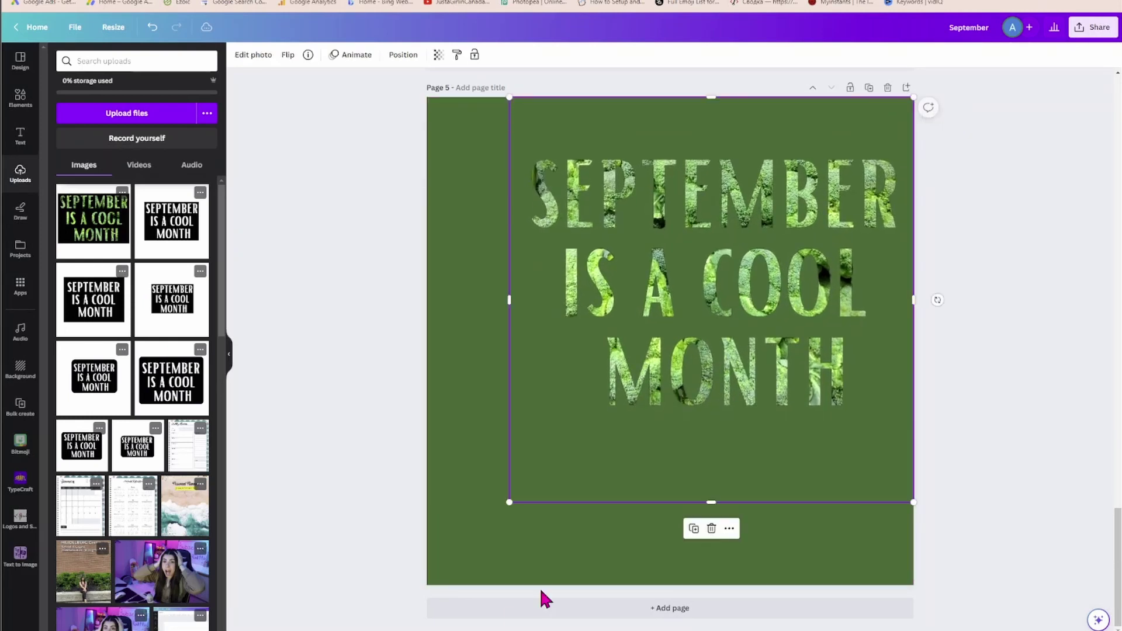
pyautogui.click(948, 263)
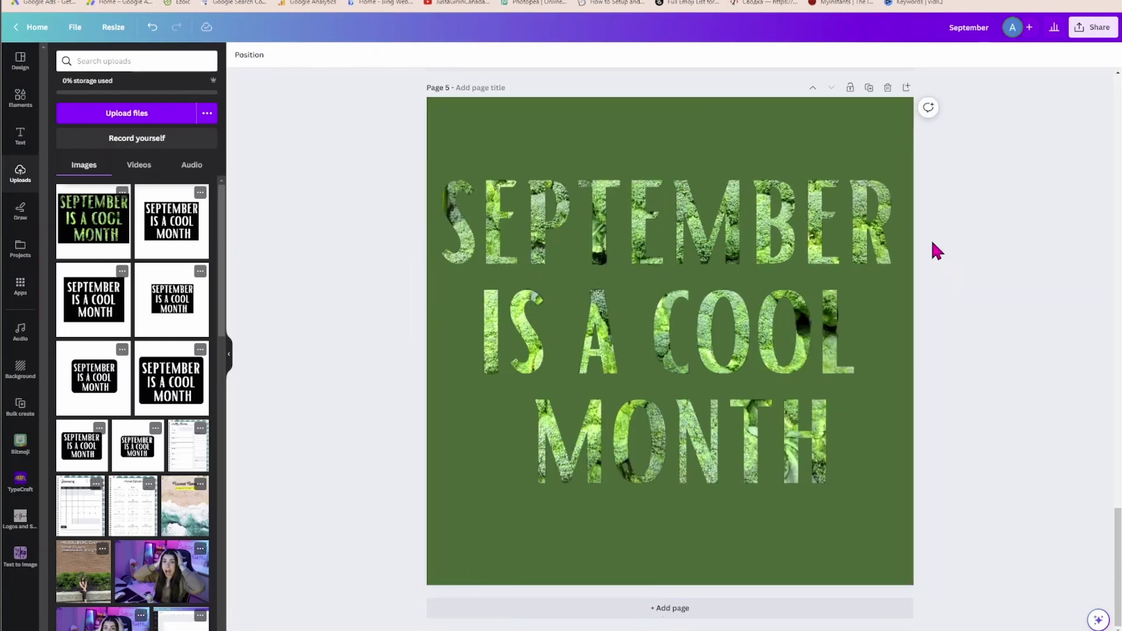